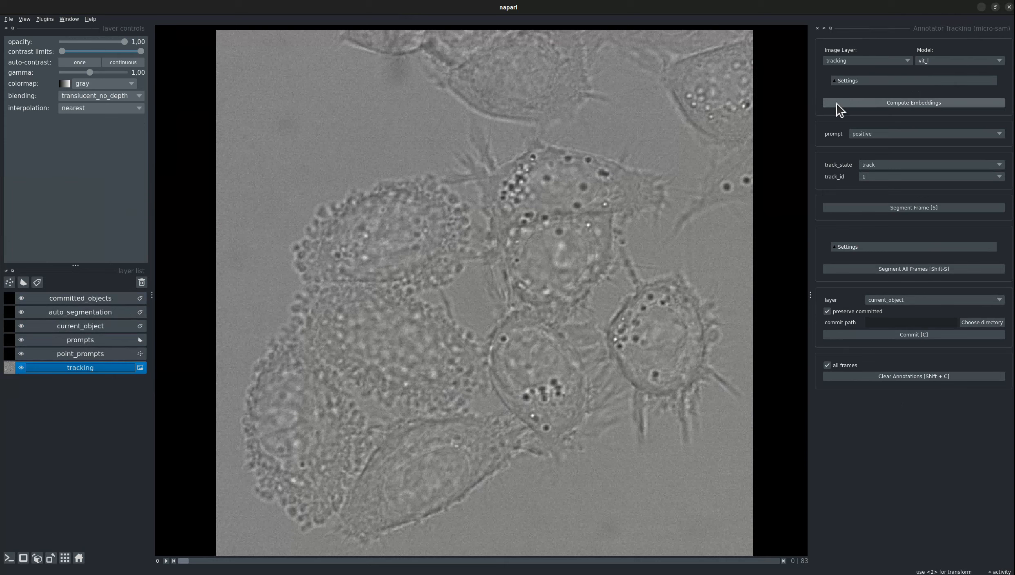
Load the precomputed vit_b_lm embeddings for the tracking image from the test_tracking_vit_b_lm folder.
left_click(928, 81)
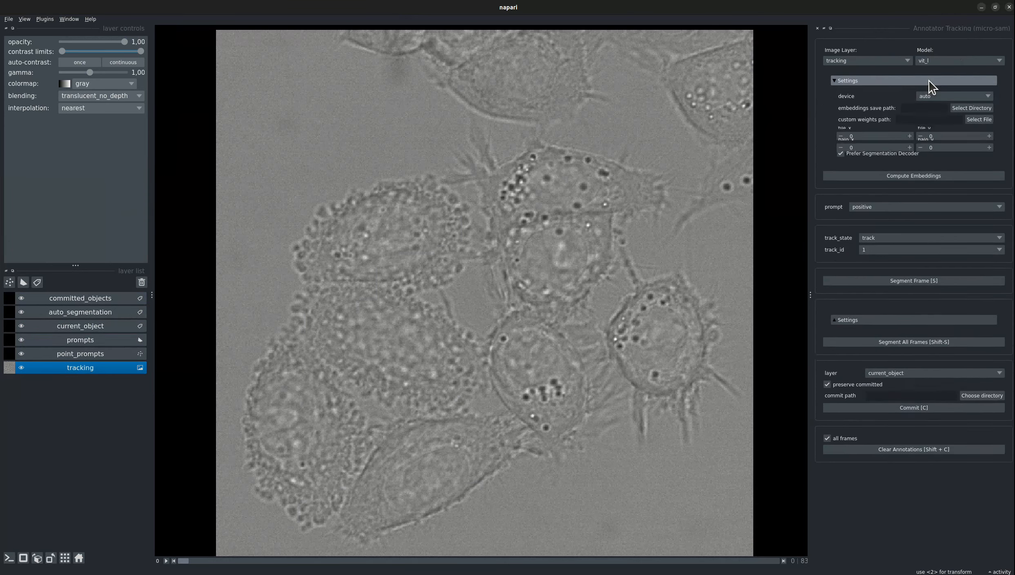
left_click(968, 109)
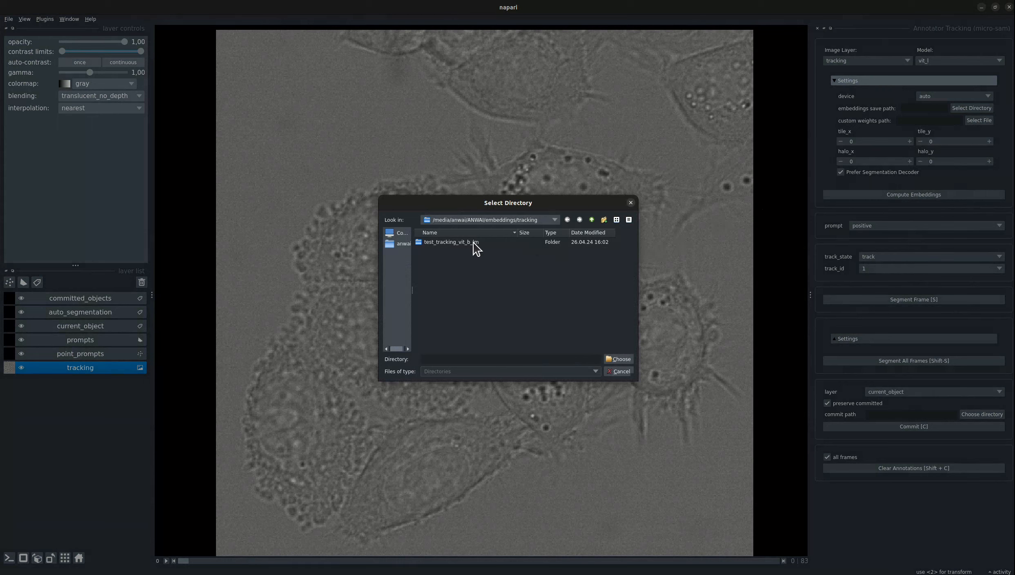
left_click(473, 242)
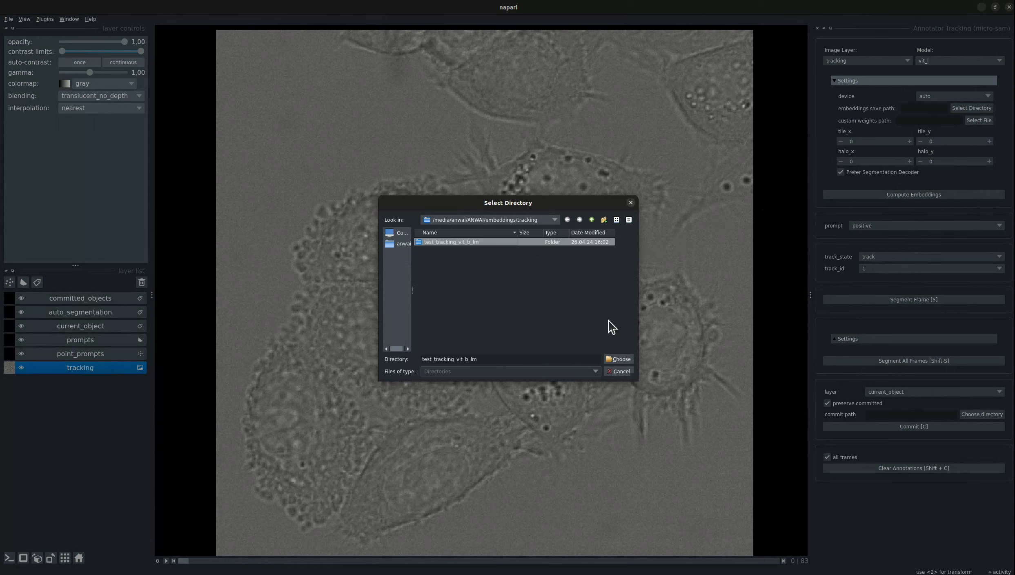
left_click(619, 359)
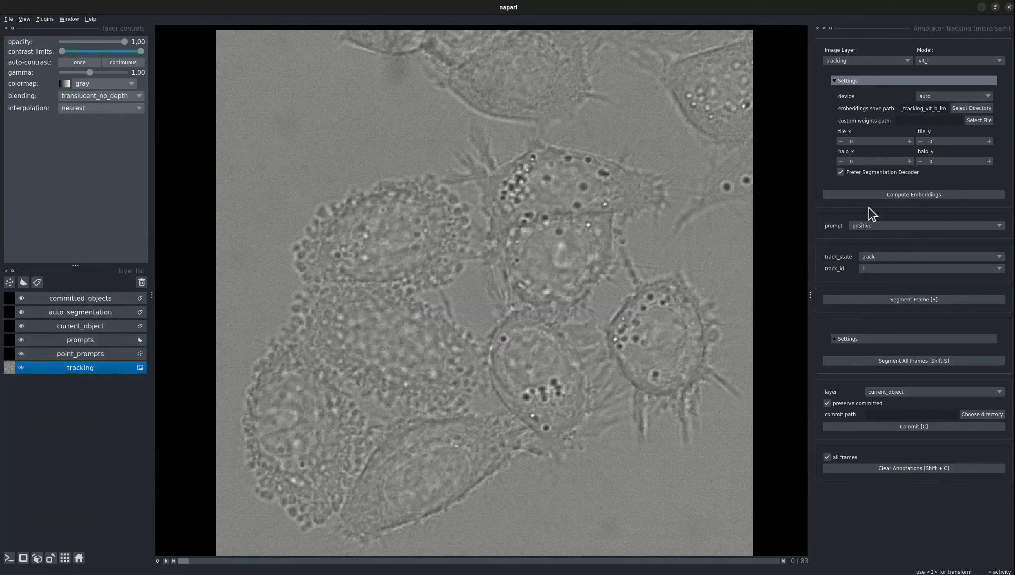
left_click(933, 195)
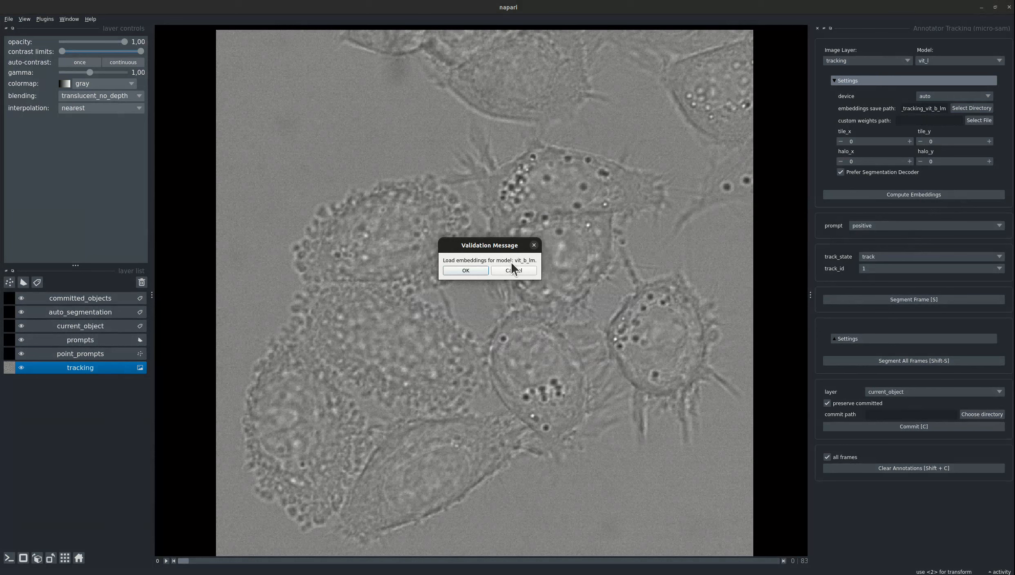
left_click(475, 269)
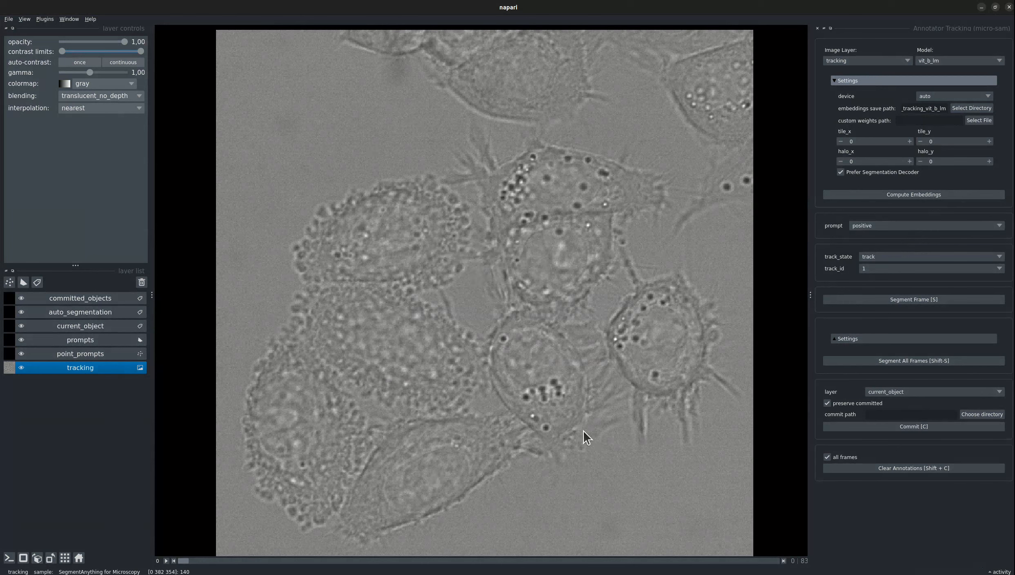
Enable adding points on the point_prompts layer and segment the rightmost round cell from a positive point in frame 0.
left_click(91, 354)
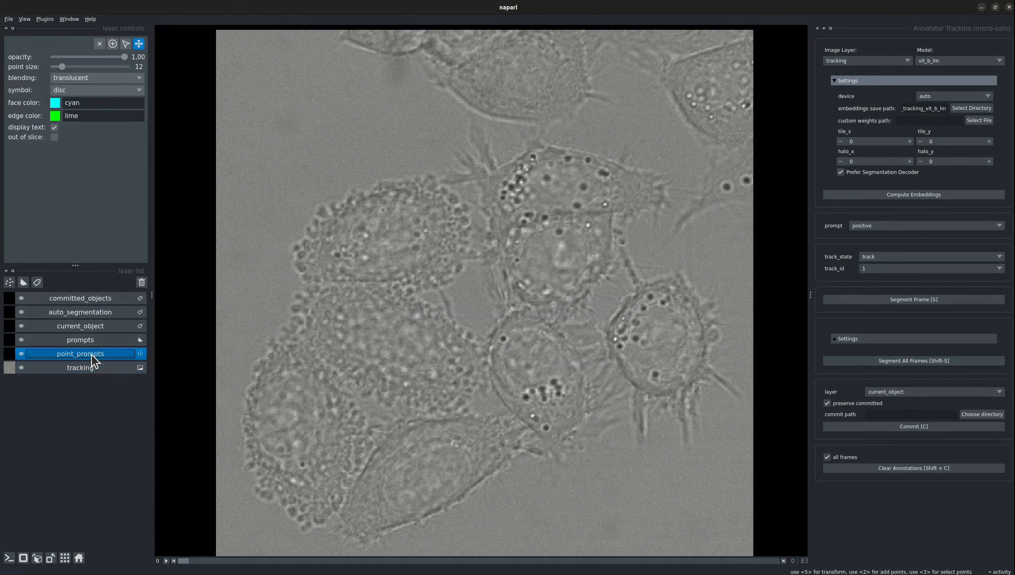
left_click(109, 45)
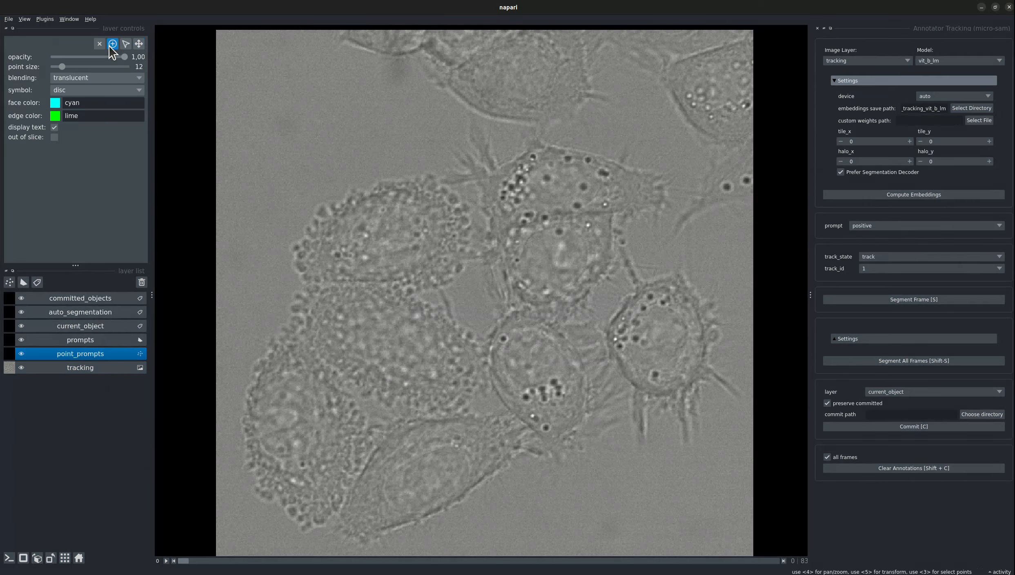
left_click(659, 339)
scroll(660, 339, "down", 2)
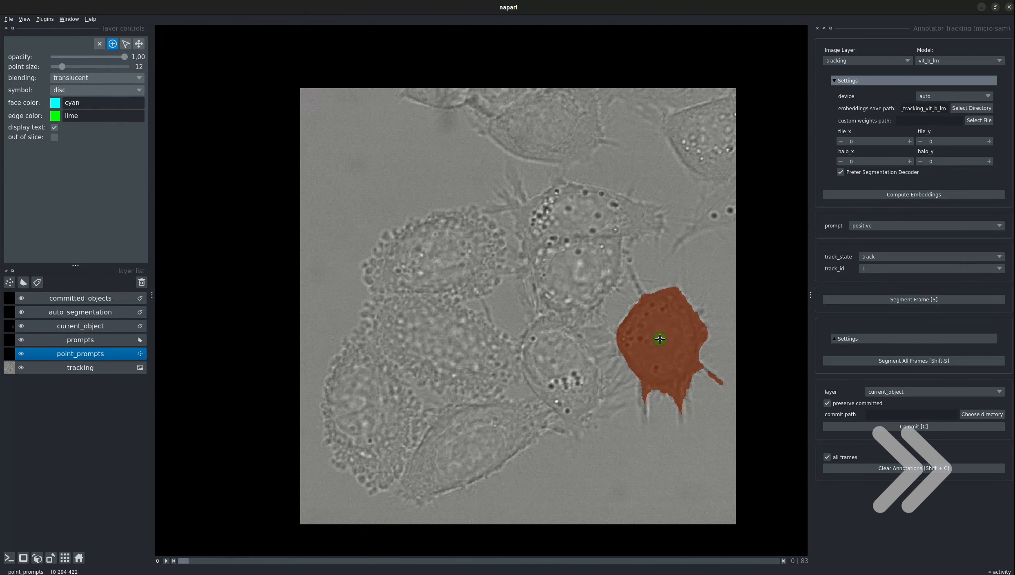
Segment the same cell in the following frames through frame 10, placing positive points at its centre.
key("Right")
key("Right")
key("Left")
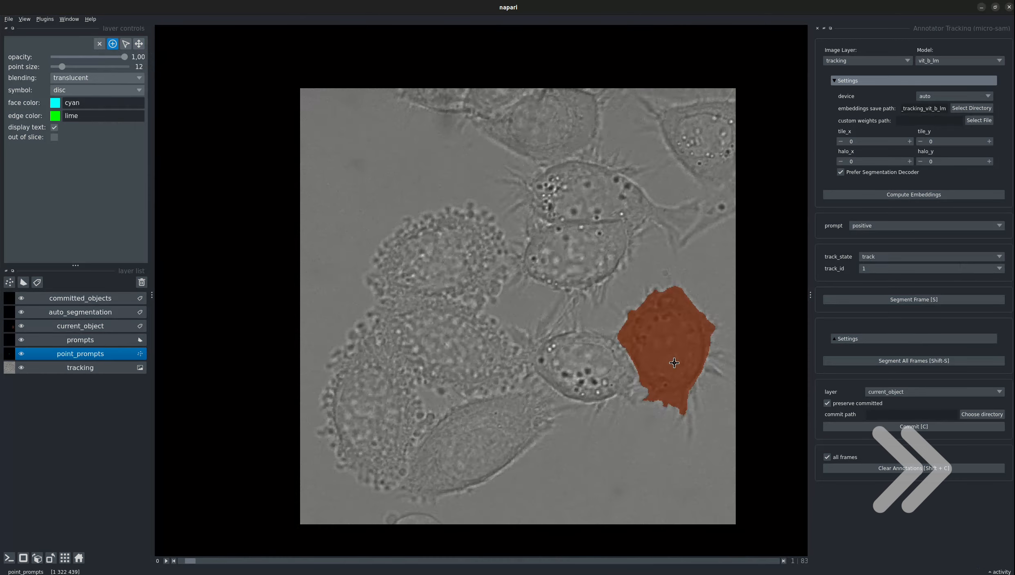
key("Right")
key("Right")
key("Right")
key("Left")
key("Left")
left_click(672, 338)
key("Right")
key("Right")
key("Right")
key("Right")
key("Right")
key("Right")
key("Right")
key("Right")
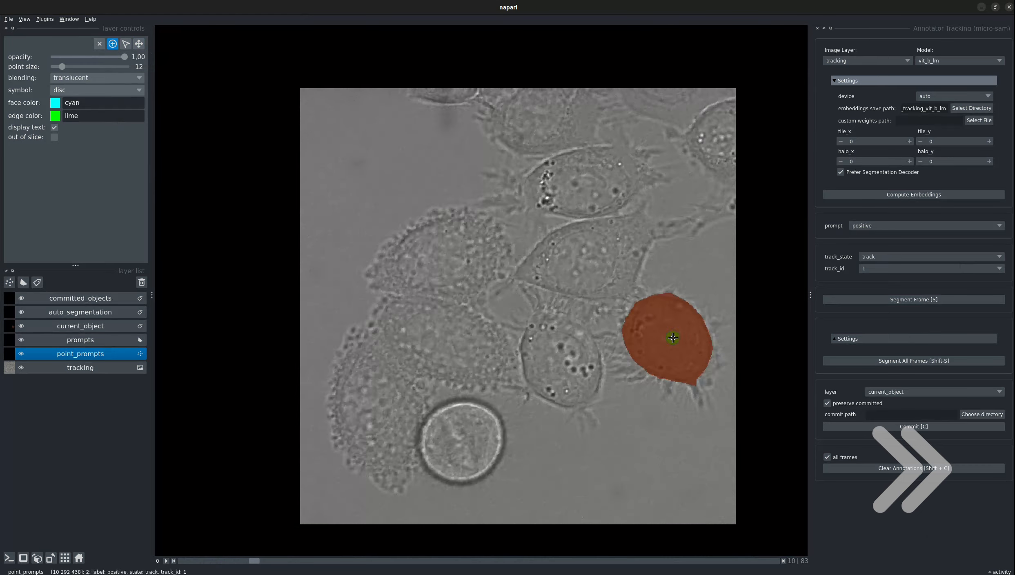
Place a positive point prompt on the tracked cell in frame 16.
key("Right")
key("Right")
key("Right")
key("Right")
key("Right")
key("Right")
left_click(690, 346)
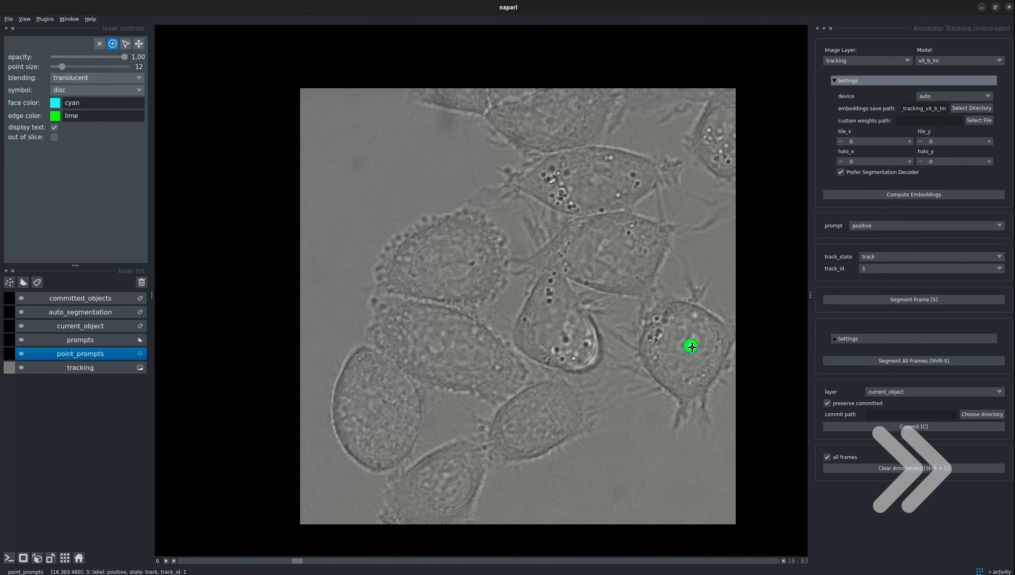
Place a positive point prompt on the tracked cell in frame 25.
key("Right")
key("Right")
key("Right")
key("Right")
key("Right")
key("Right")
key("Right")
key("Right")
key("Right")
left_click(653, 335)
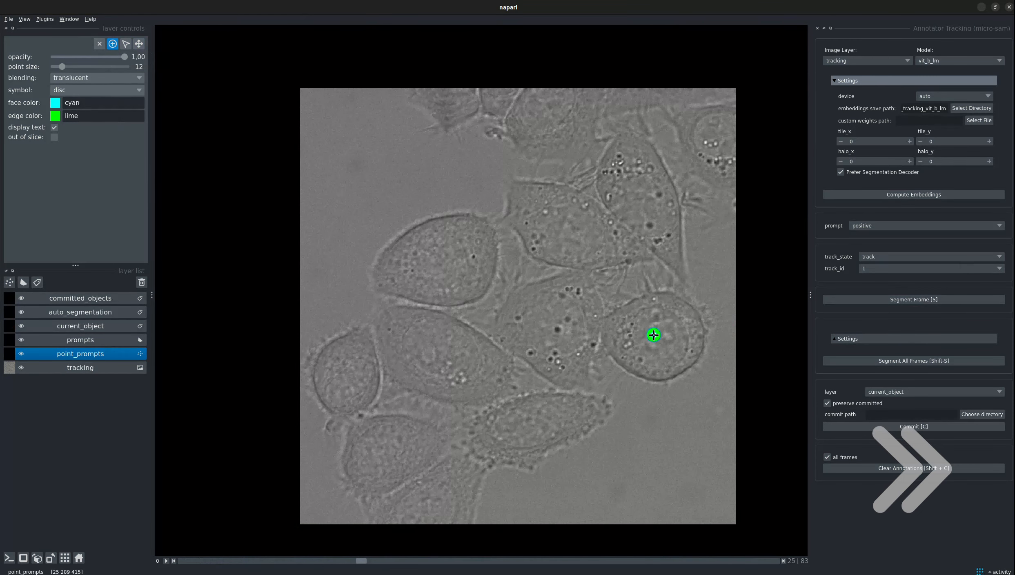
Add more positive point prompts to the partly segmented cell in the frames around 22 to 24.
key("Left")
key("Left")
key("Left")
key("Left")
key("Left")
key("Left")
key("Left")
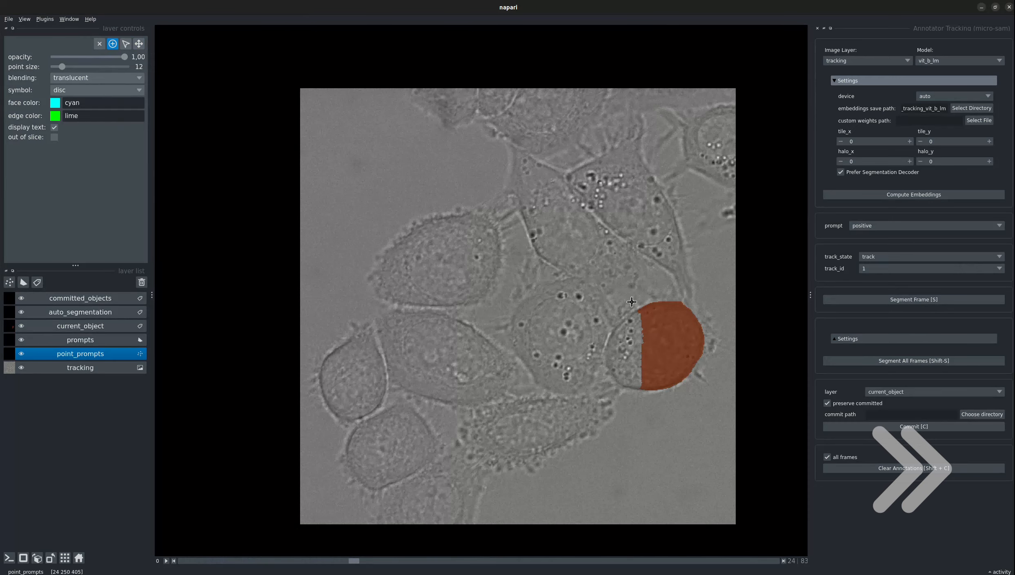
left_click(662, 326)
key("Right")
key("Right")
key("Right")
key("Right")
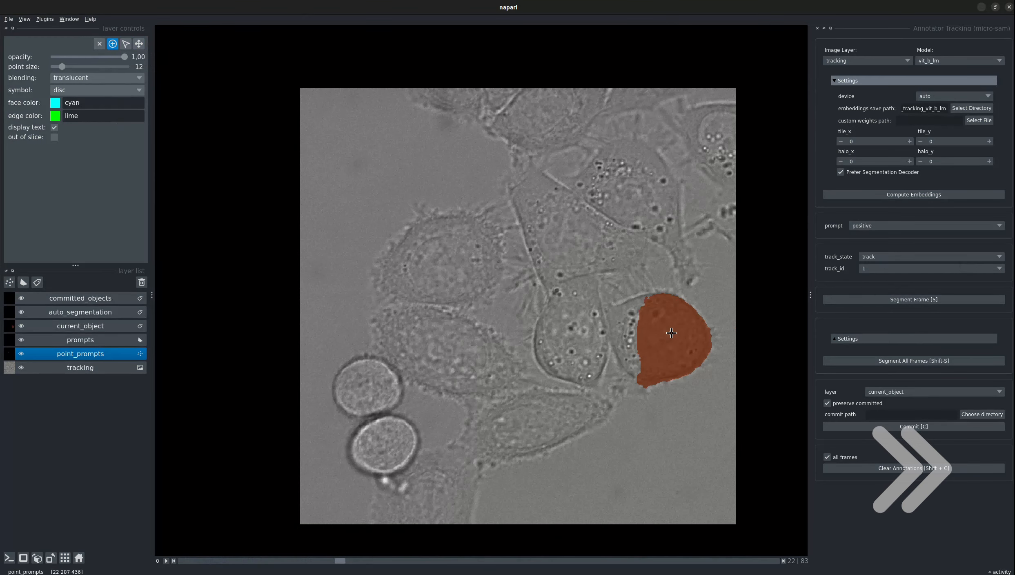
left_click(670, 332)
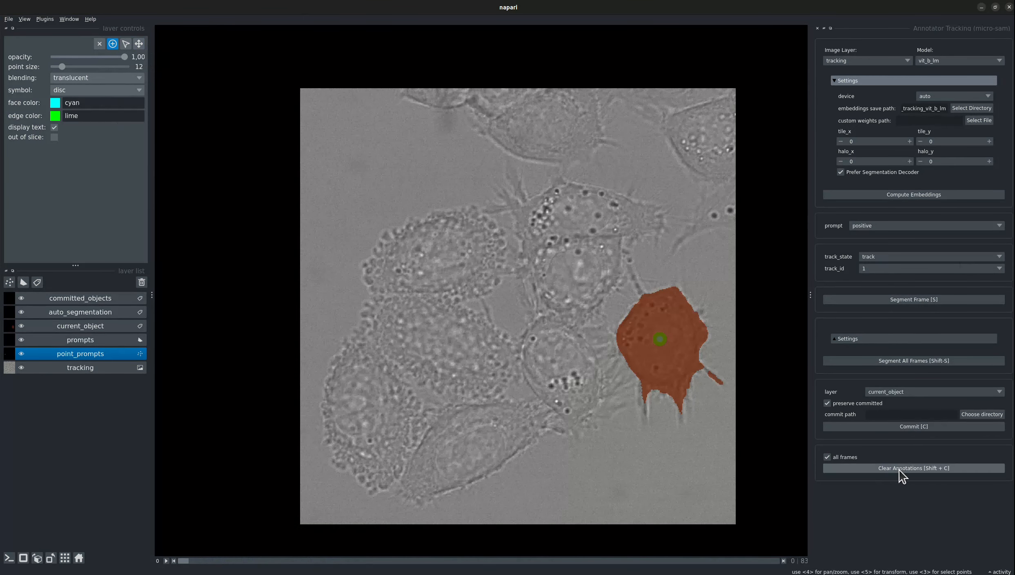
Clear the annotations in all frames and set the projection mode for segmenting all frames to single_point.
left_click(908, 467)
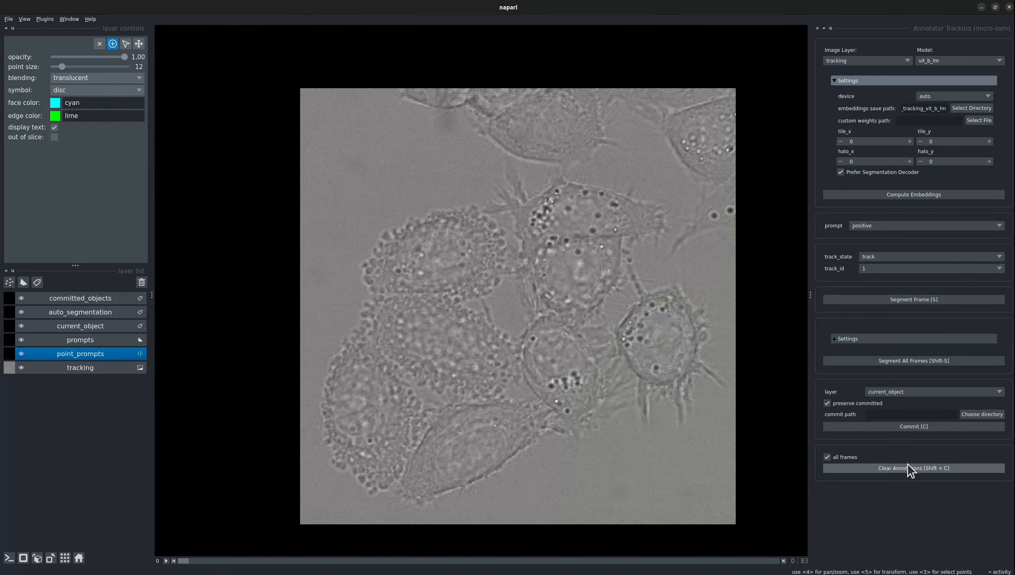
left_click(874, 338)
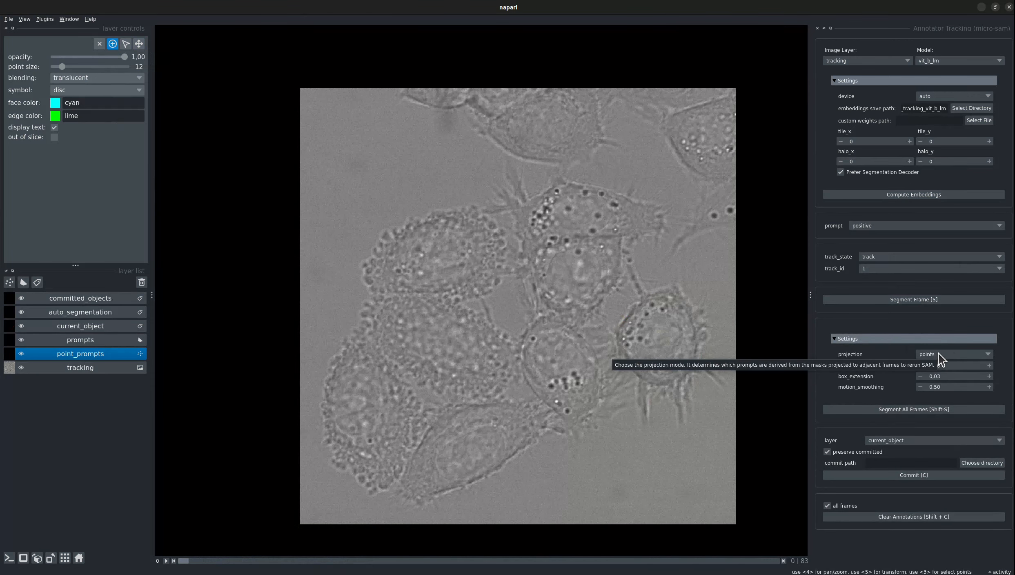
left_click(938, 355)
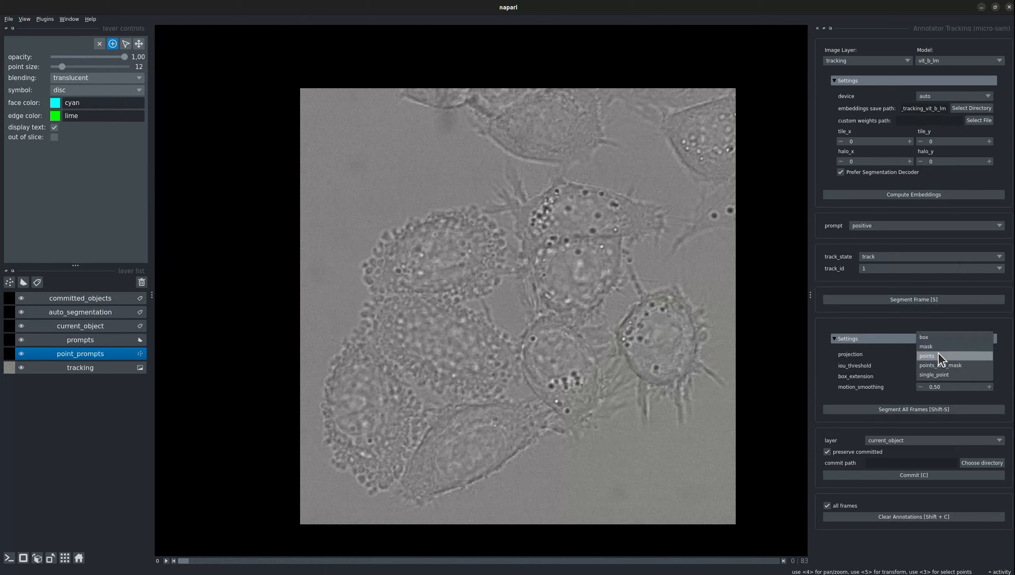
key("Escape")
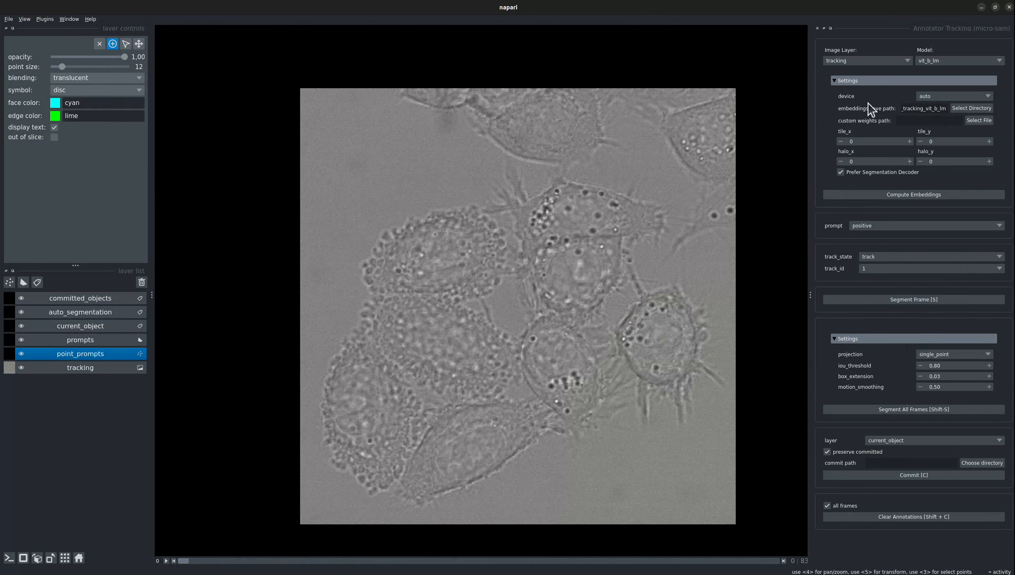
Segment the rightmost round cell from a positive point in frame 0 and from another in frame 3.
left_click(661, 337)
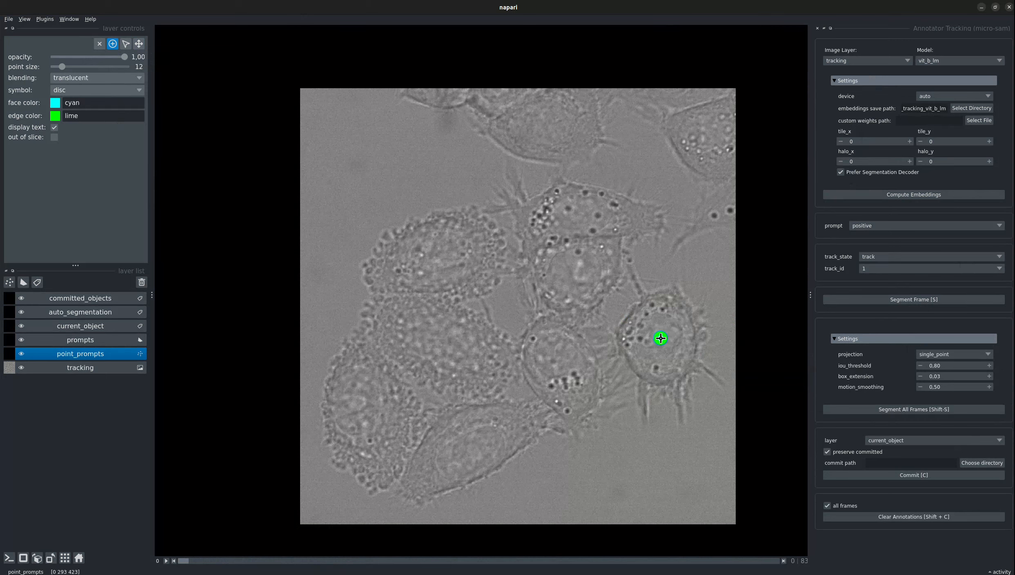
key("s")
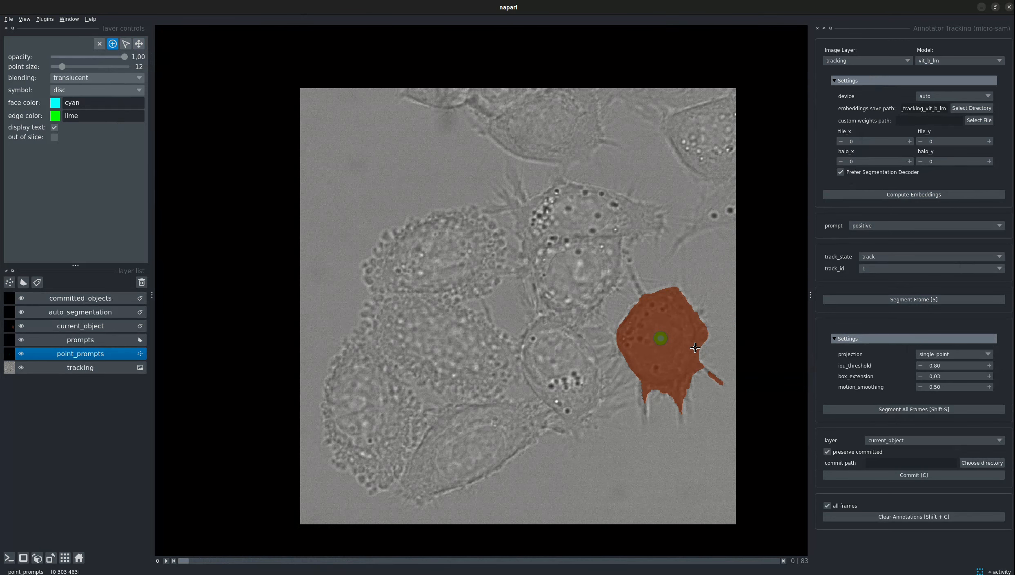
key("Right")
key("Right")
key("Right")
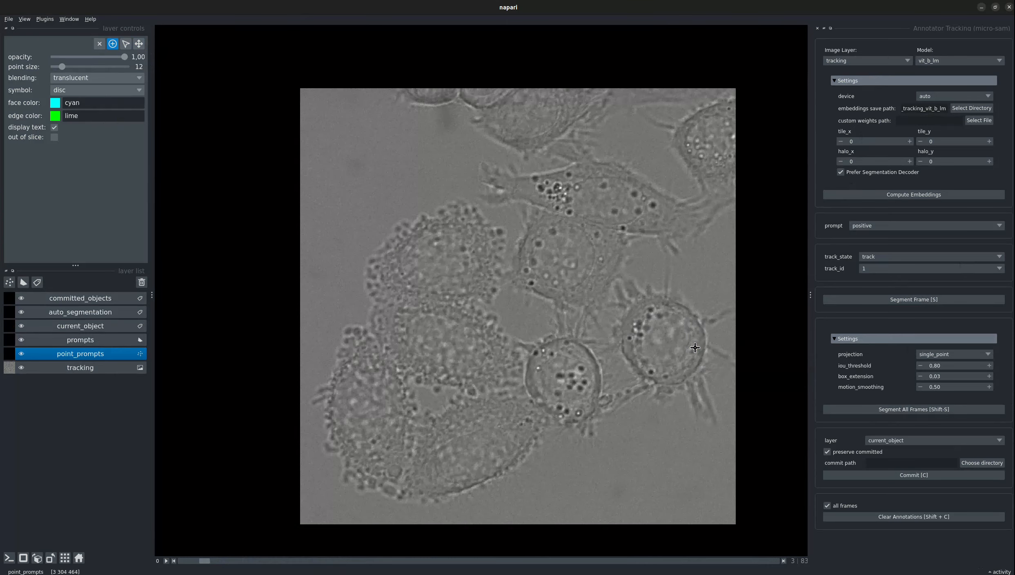
key("Right")
key("Right")
key("Right")
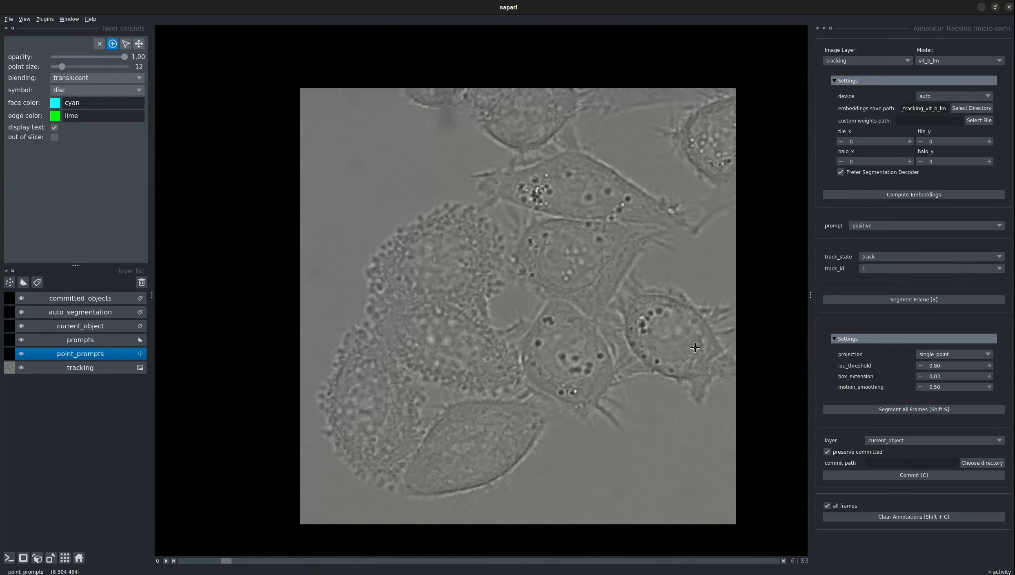
key("Left")
key("Left")
key("Left")
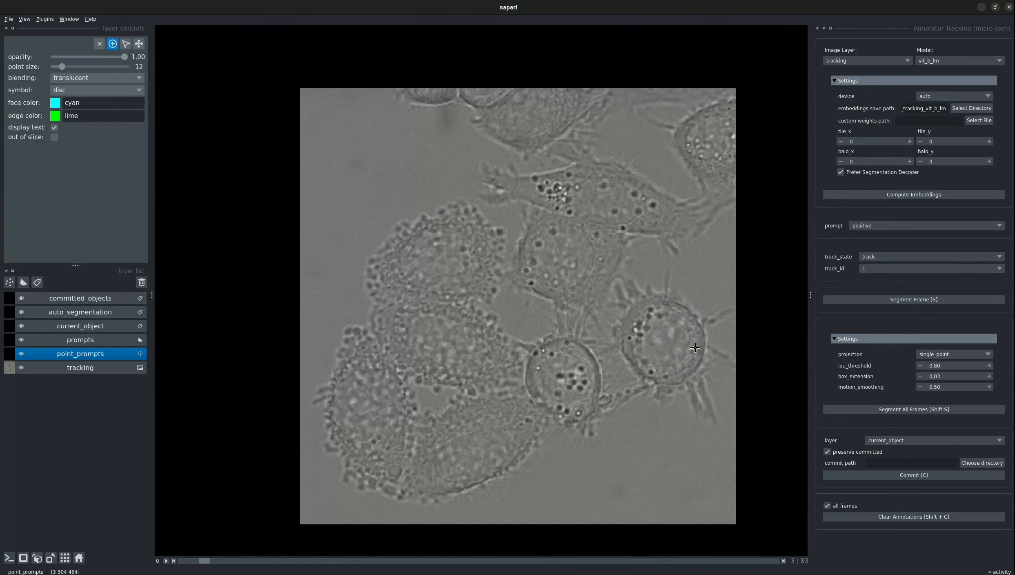
left_click(659, 344)
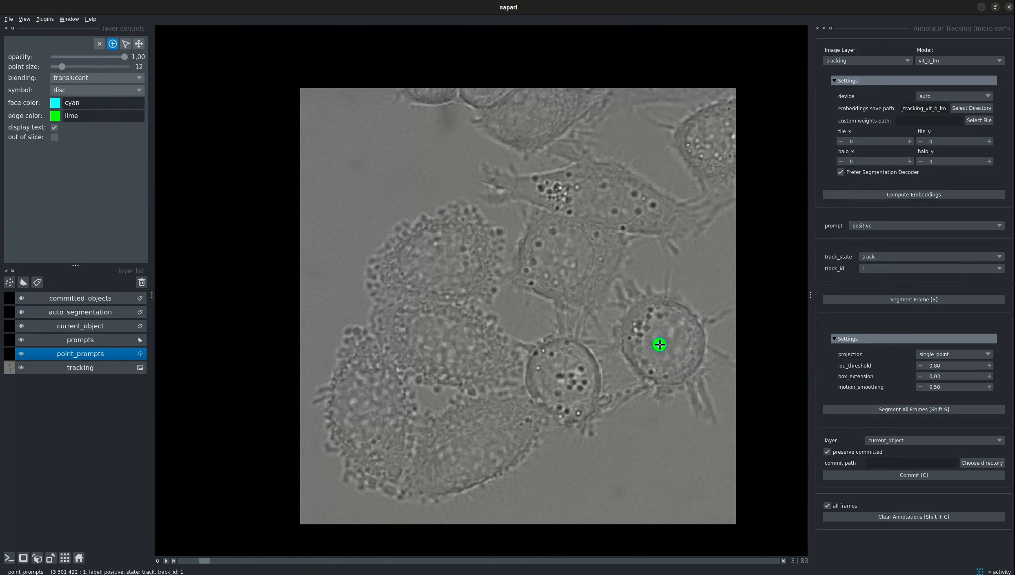
key("s")
Compare the cell's shape and segmentation across the frames around frame 3 and back in frame 0.
key("Right")
key("Right")
key("Right")
key("Right")
key("Left")
key("Left")
key("Left")
key("Left")
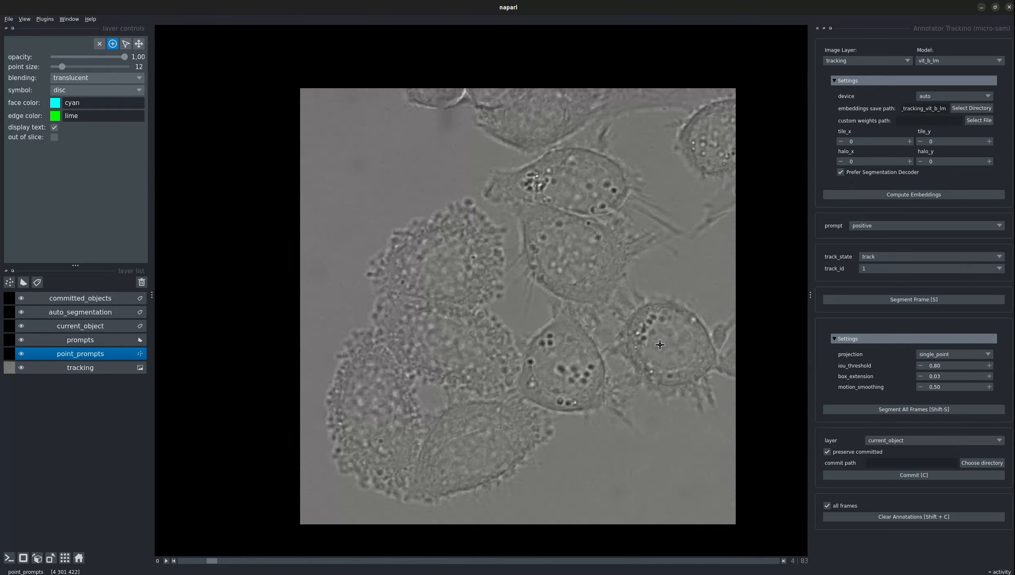
key("Right")
key("Left")
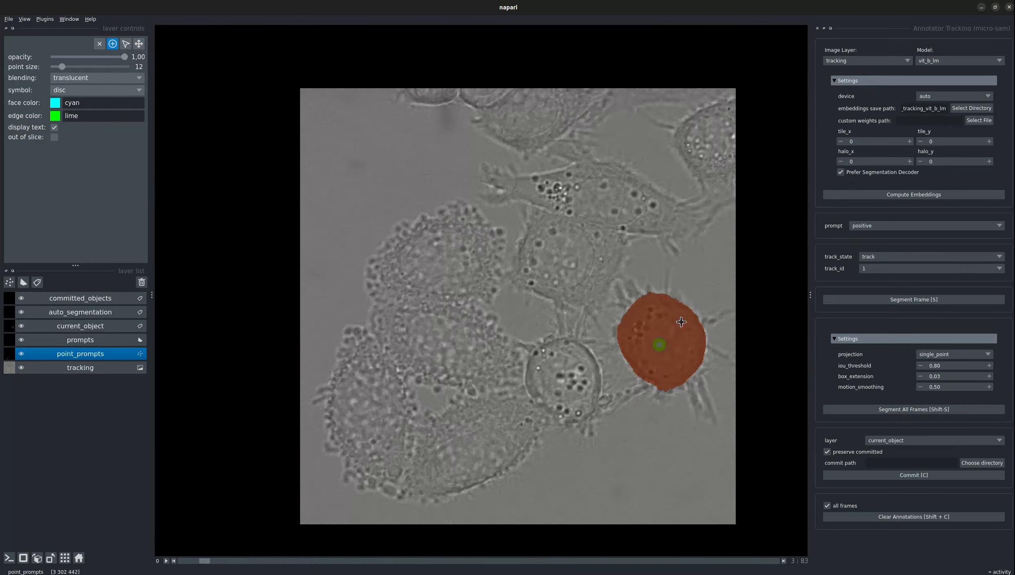
key("Right")
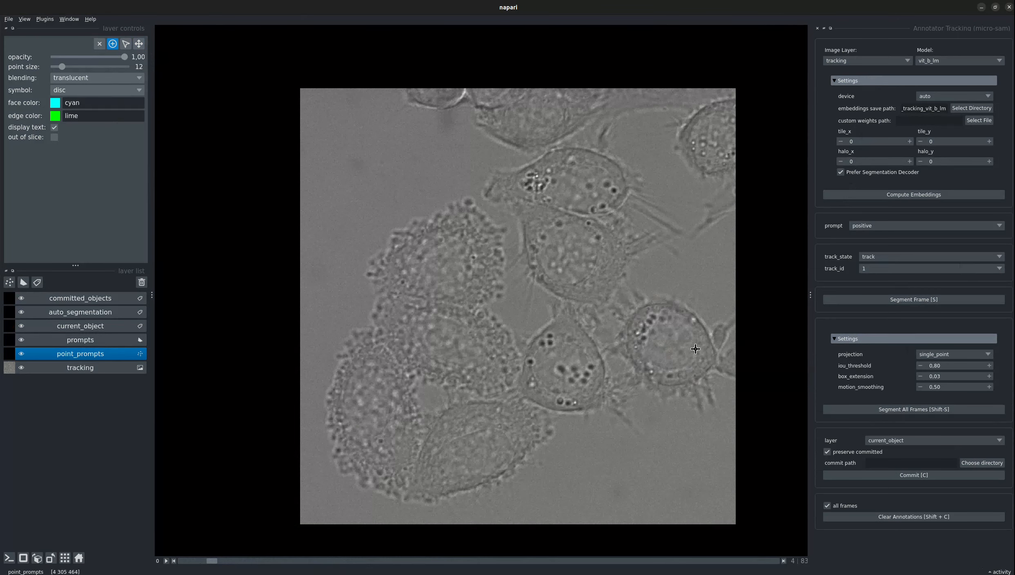
key("Left")
key("Left")
key("Left")
key("Left")
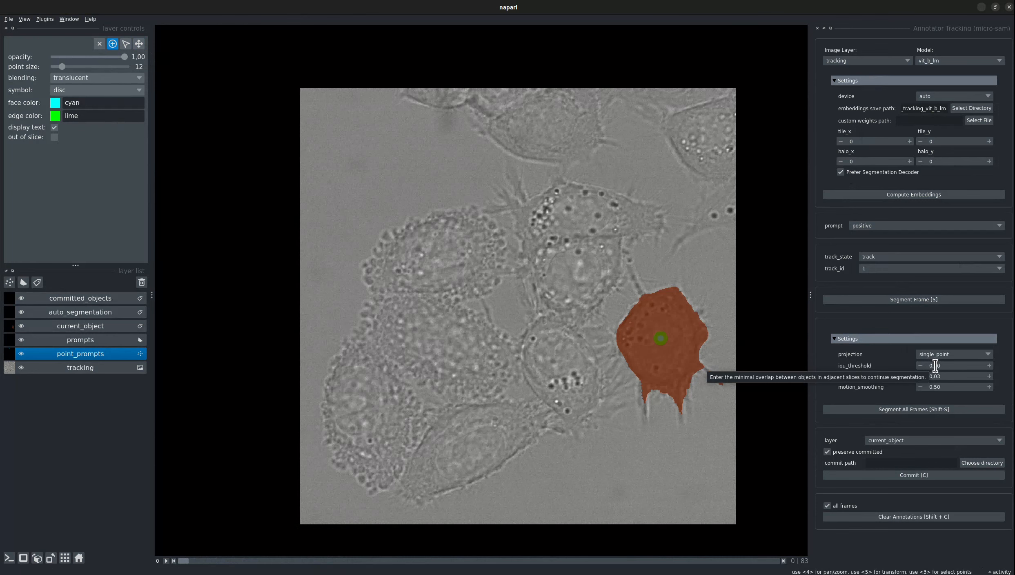
Set iou_threshold to 0.60 and clear the annotations in all frames.
left_click(937, 367)
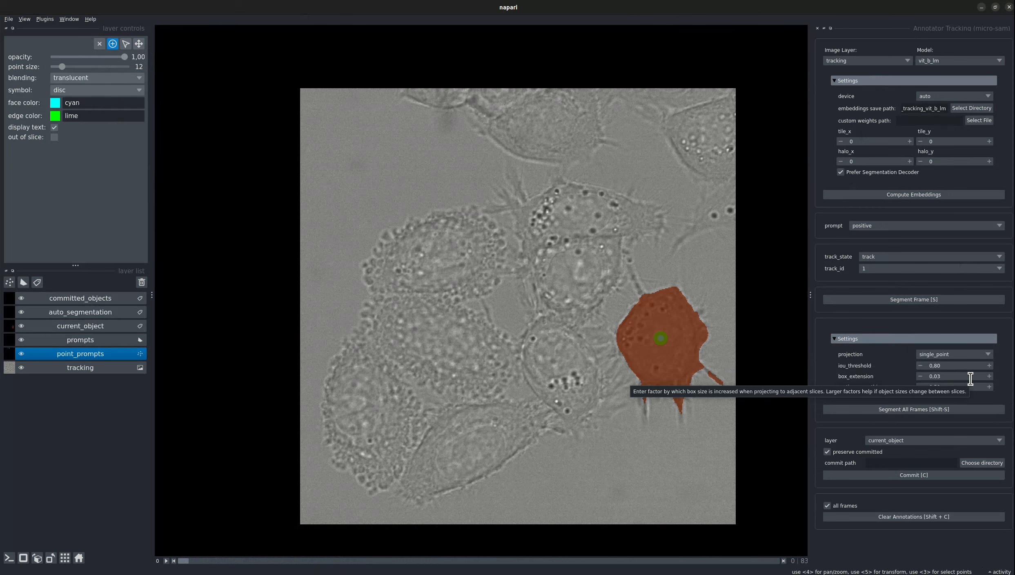
key("BackSpace")
type("6")
left_click(908, 517)
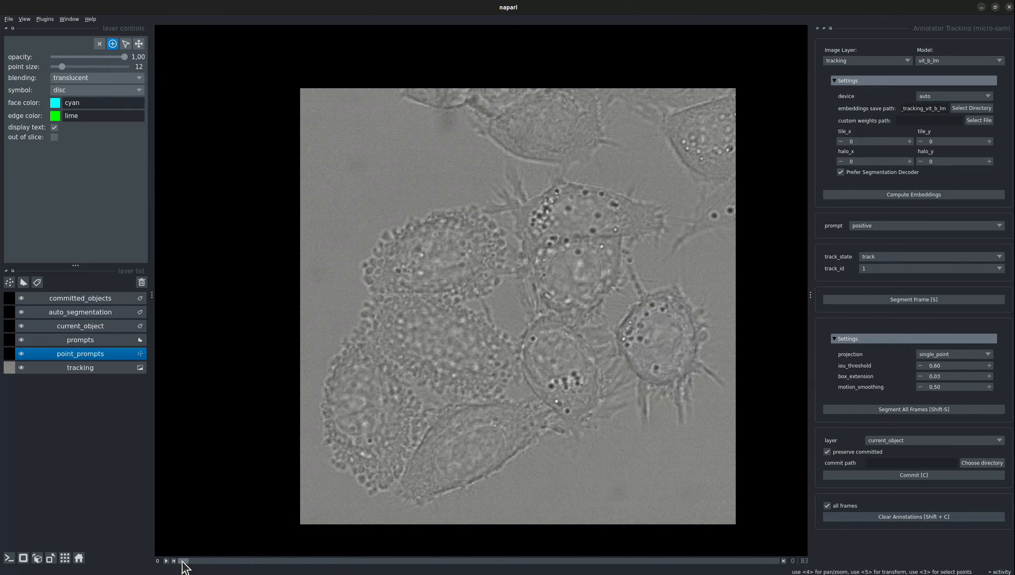
Segment the rightmost round cell across frames from positive points in frame 0, frame 20 and frame 26.
left_click(658, 336)
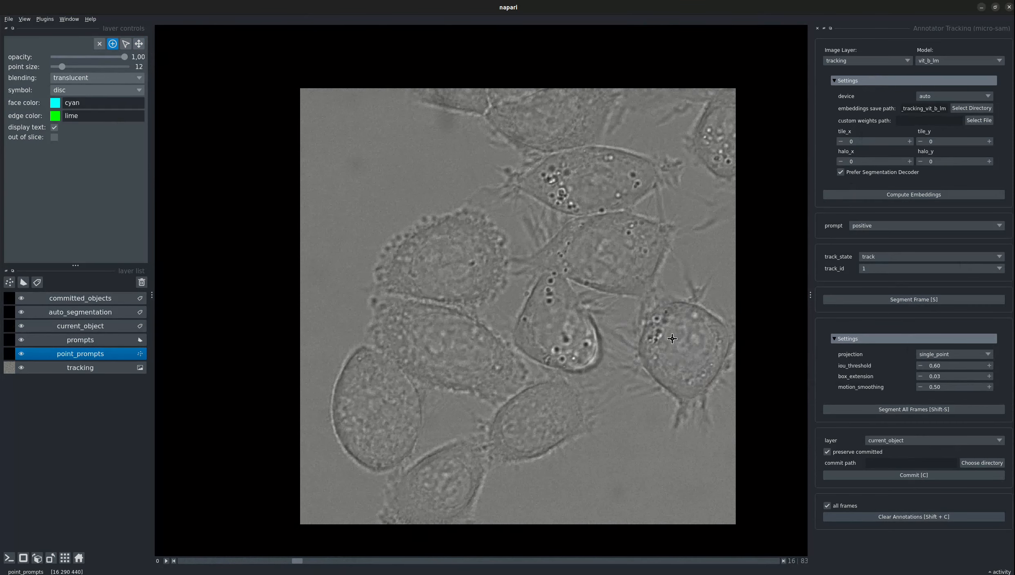
left_click(684, 348)
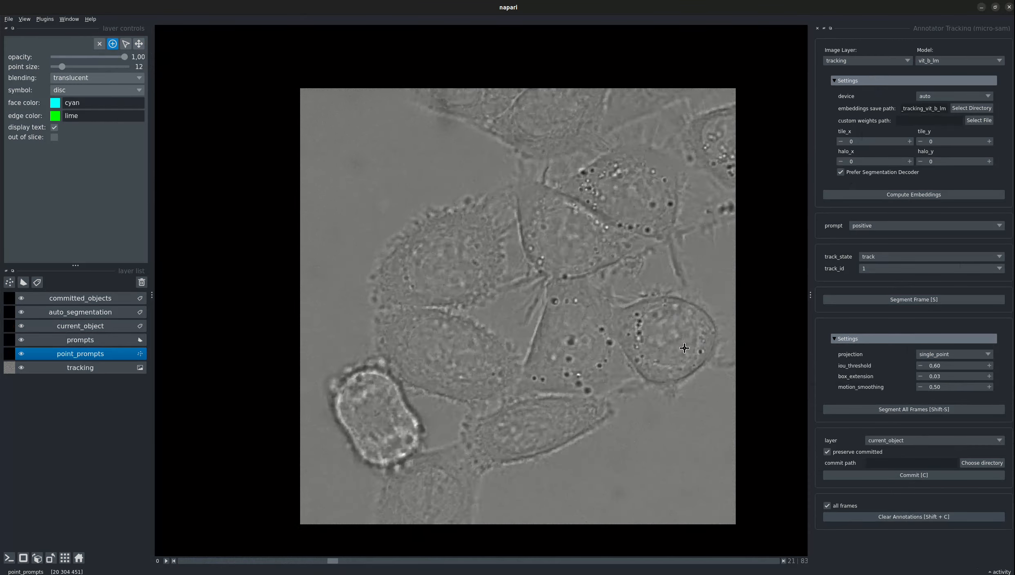
left_click(665, 323)
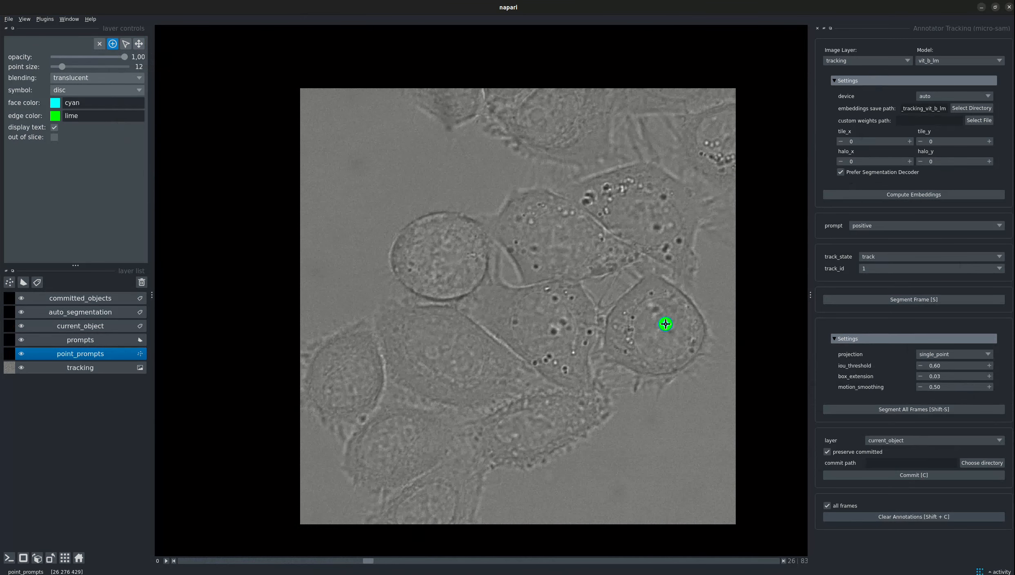
scroll(666, 324, "up", 1)
key("Right")
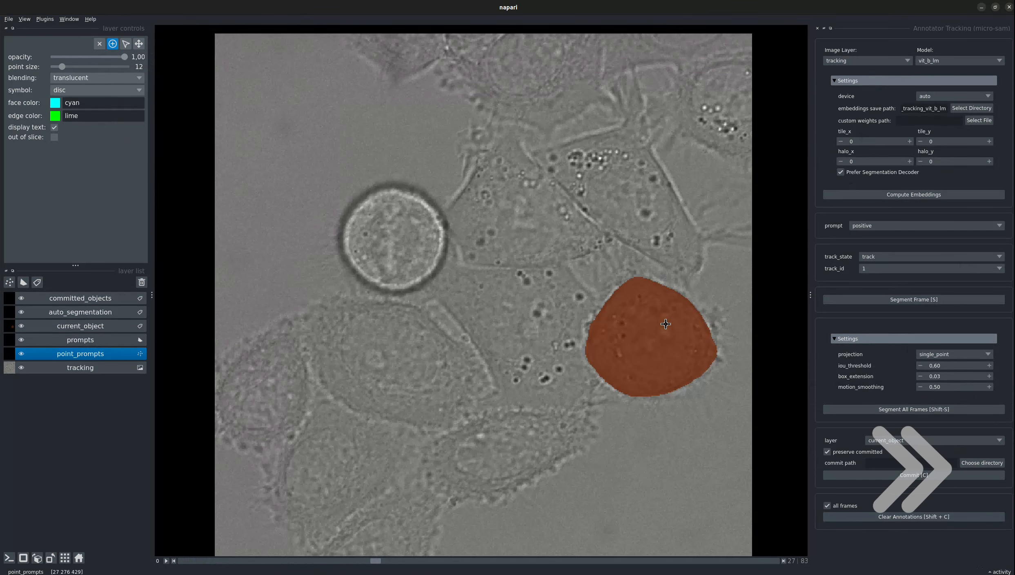
Extend the cell's segmentation from another positive point placed on it in frame 51.
scroll(665, 324, "down", 1)
key("Right")
key("Right")
key("Right")
key("Right")
key("Right")
key("Right")
key("Right")
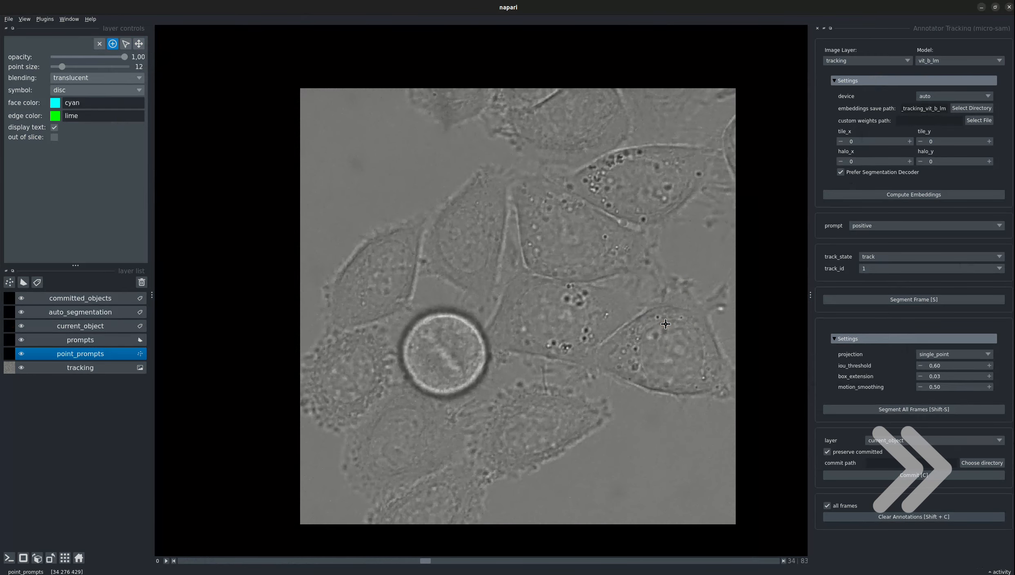
key("Right")
key("Right")
key("Right")
key("Right")
key("Right")
key("Right")
key("Right")
key("Right")
key("Right")
key("Right")
key("Right")
key("Right")
key("Right")
key("Right")
key("Right")
key("Right")
key("Right")
left_click(675, 337)
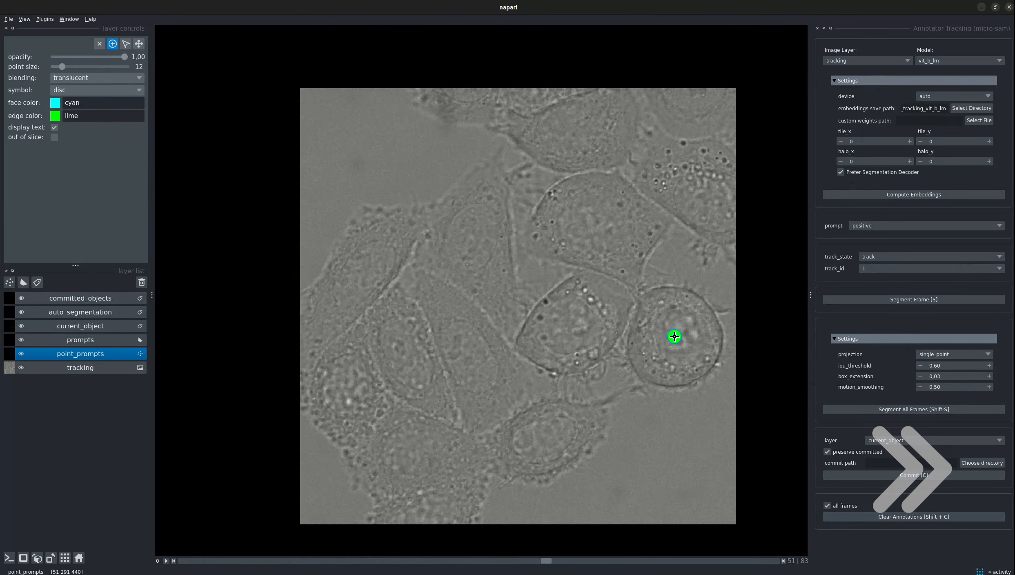
Check the cell's segmentation back through the frames before 51 and forward to its division around frame 60.
key("Left")
key("Left")
key("Left")
key("Left")
key("Left")
key("Left")
key("Left")
key("Left")
key("Left")
key("Left")
key("Left")
key("Left")
key("Left")
key("Left")
key("Left")
key("Left")
key("Left")
key("Left")
key("Left")
key("Left")
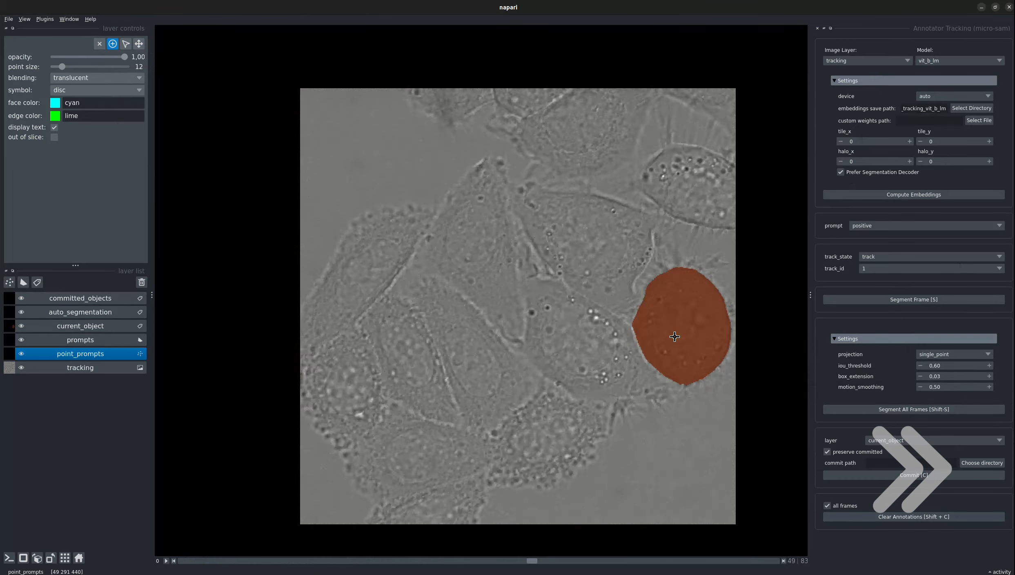
key("Right")
key("Right")
key("Right")
key("Right")
key("Right")
key("Right")
key("Right")
key("Right")
key("Right")
key("Right")
key("Right")
key("Right")
key("Right")
key("Right")
key("Right")
key("Right")
key("Right")
key("Right")
key("Right")
key("Right")
key("Right")
key("Right")
key("Right")
key("Right")
key("Right")
key("Right")
key("Right")
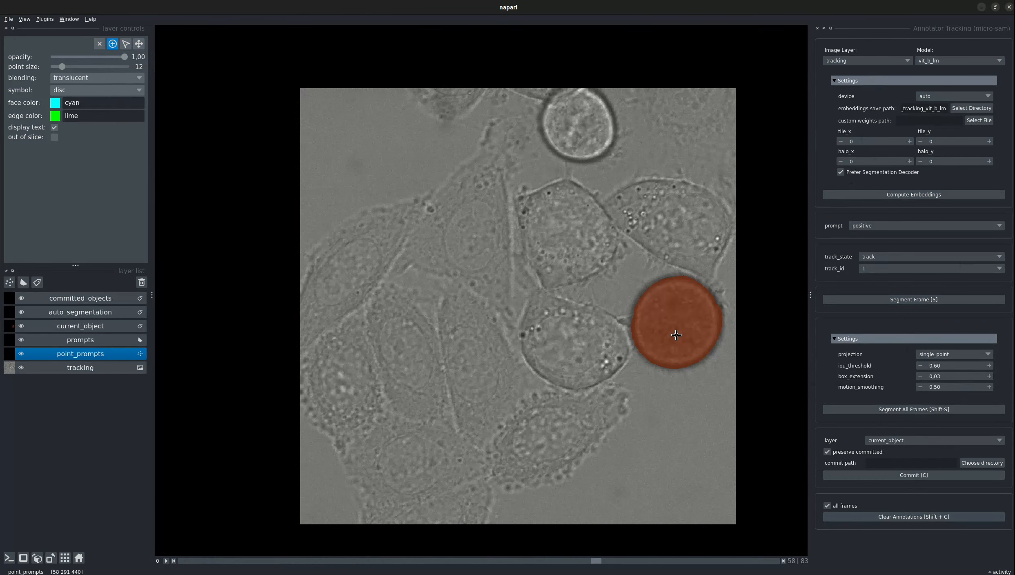
key("Right")
key("Right")
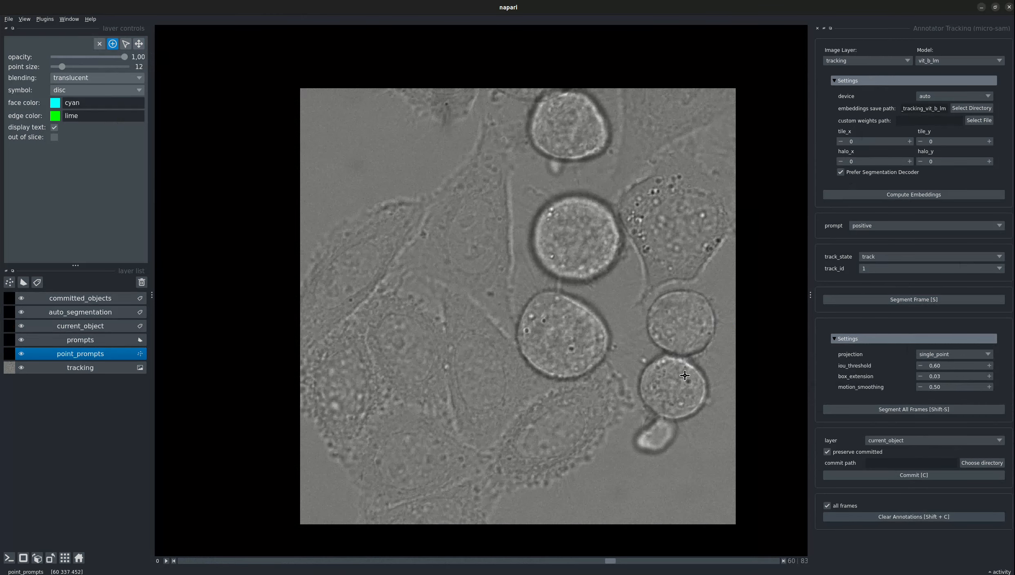
Mark the elongated cell in frame 59 with a positive point of track_state division and segment all frames.
key("Left")
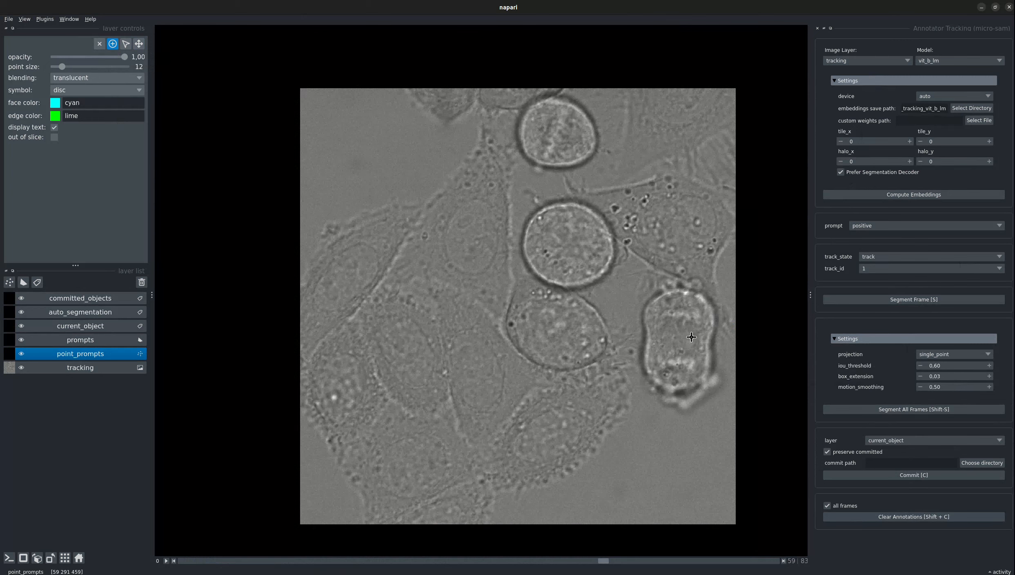
left_click(676, 335)
left_click(901, 256)
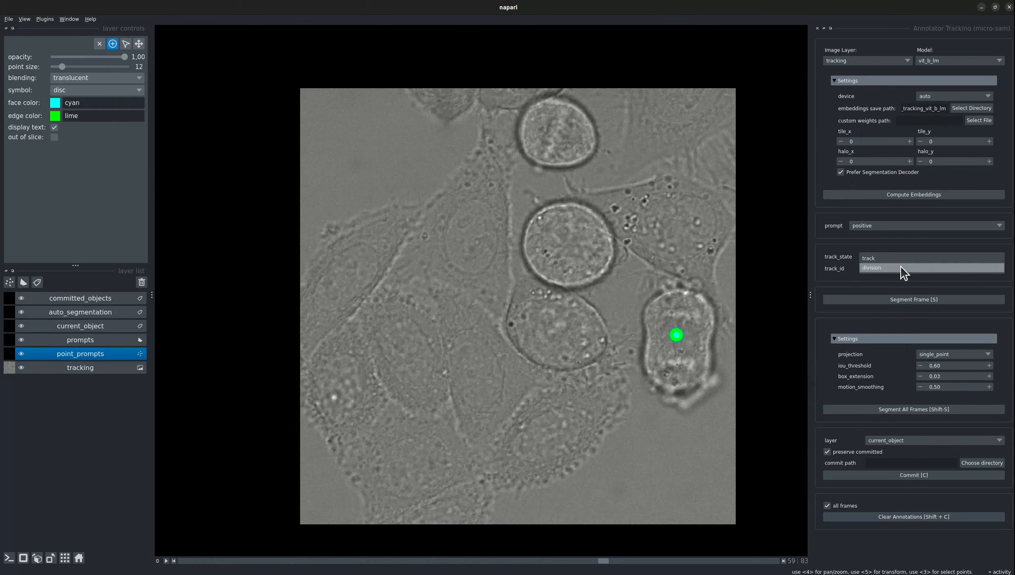
left_click(900, 266)
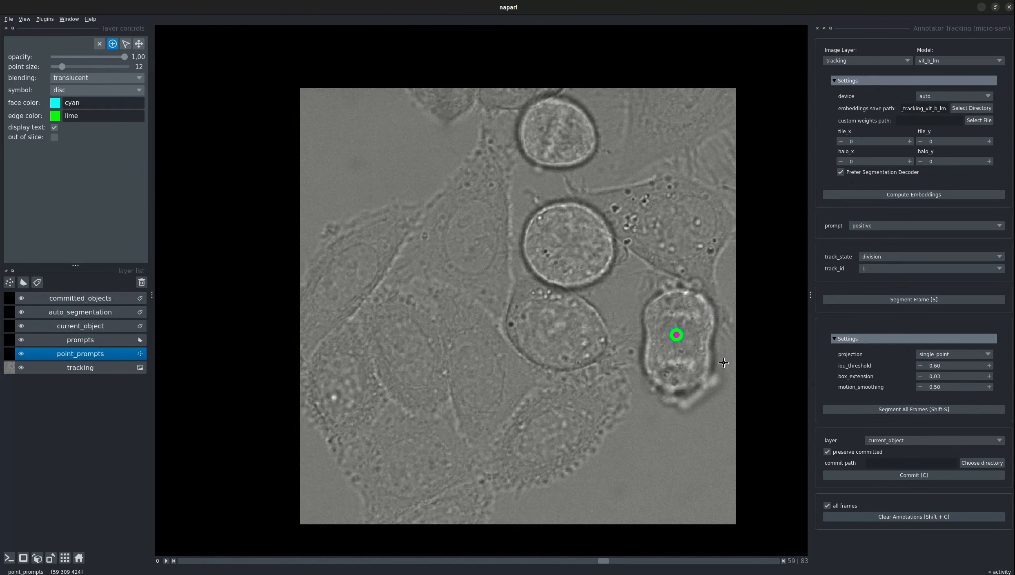
left_click(883, 408)
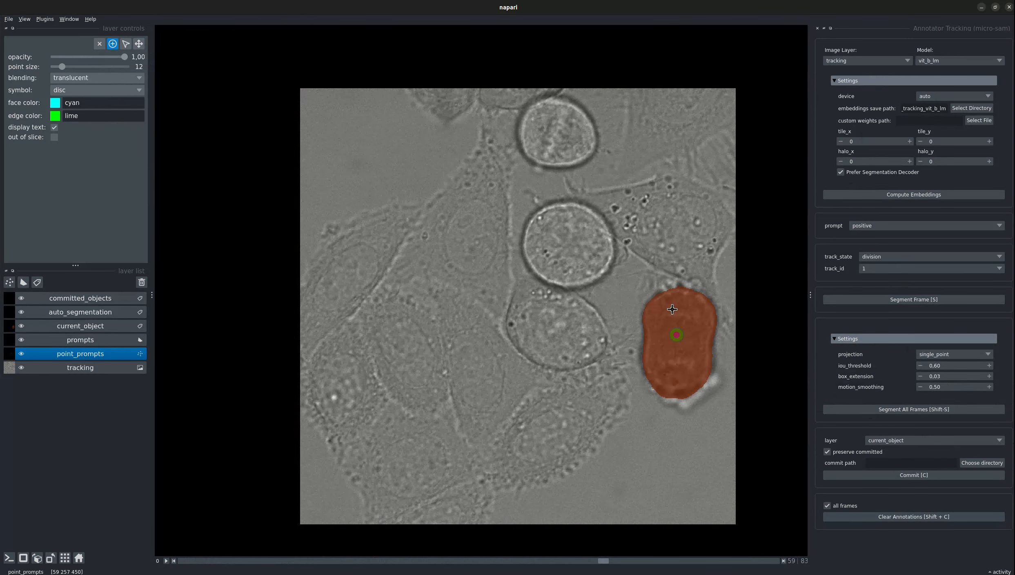
Put a positive point on the upper daughter cell in frame 60 with track_state track and track_id 2, and segment all frames.
key("Right")
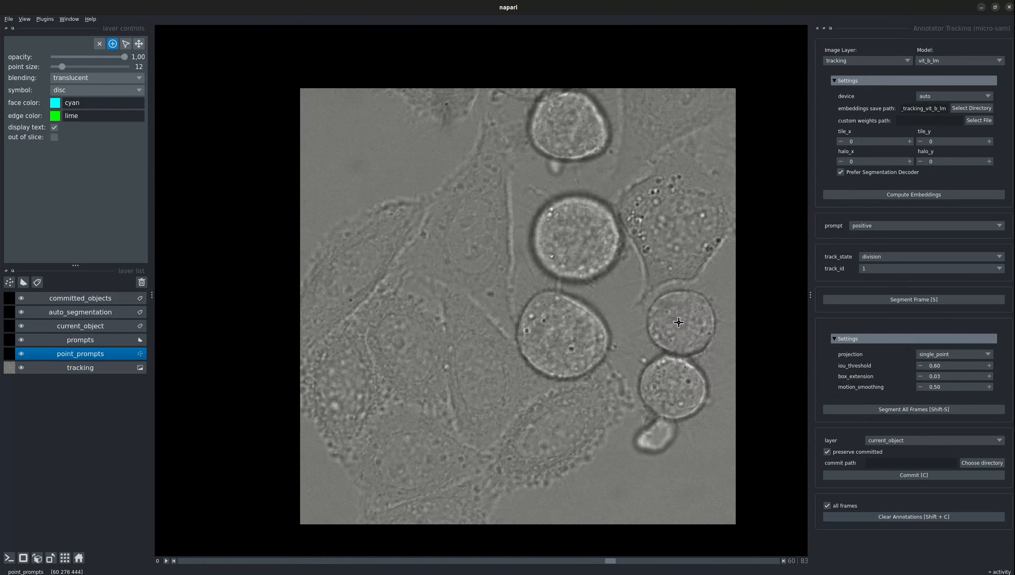
left_click(679, 321)
left_click(886, 256)
left_click(885, 252)
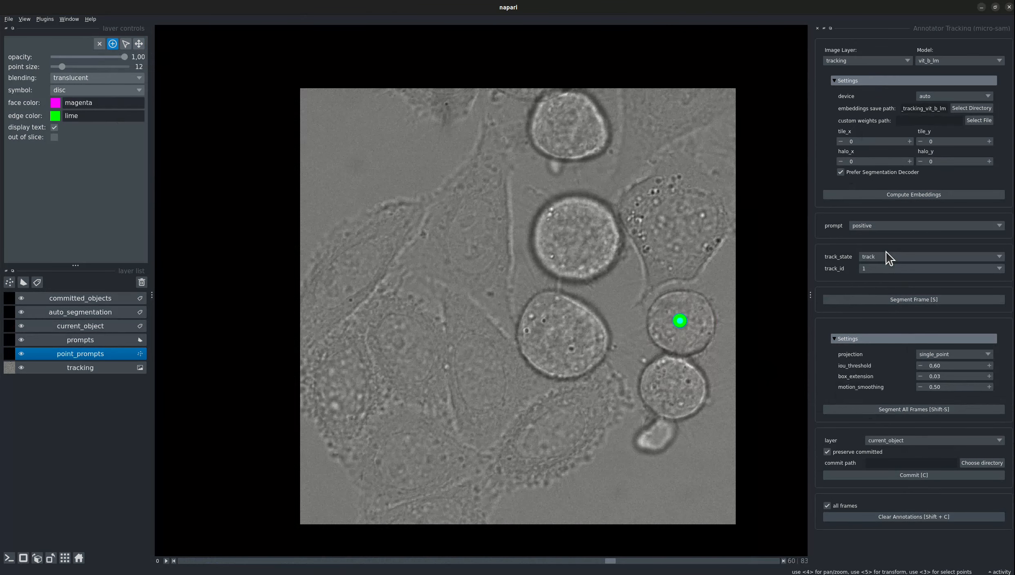
left_click(884, 266)
left_click(882, 280)
left_click(900, 406)
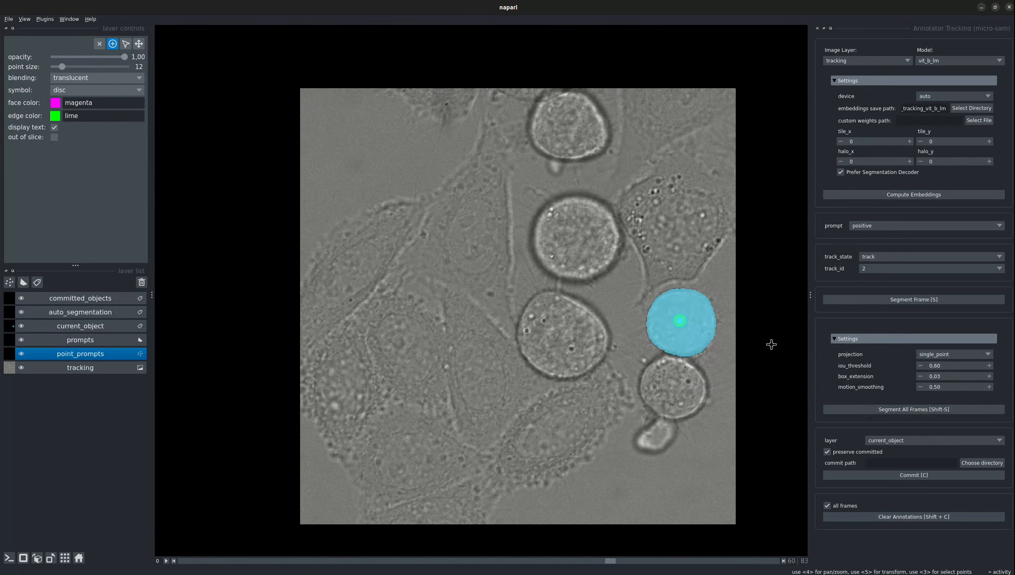
Compare the mother cell's segmentation in frame 59 with the daughter cell in frame 60 and the frames following.
key("Left")
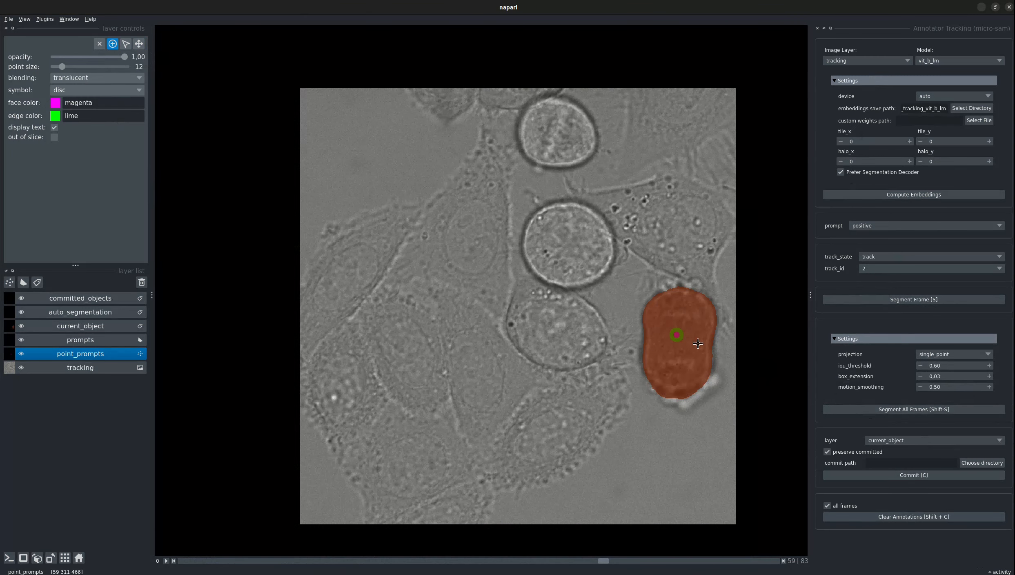
key("Right")
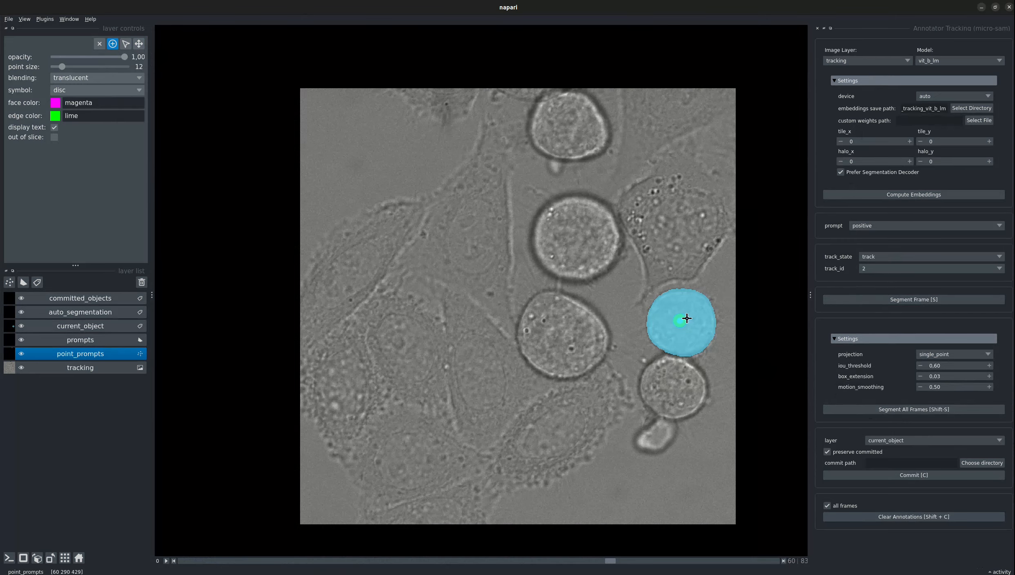
key("Right")
key("Right")
key("Right")
key("Left")
key("Left")
key("Left")
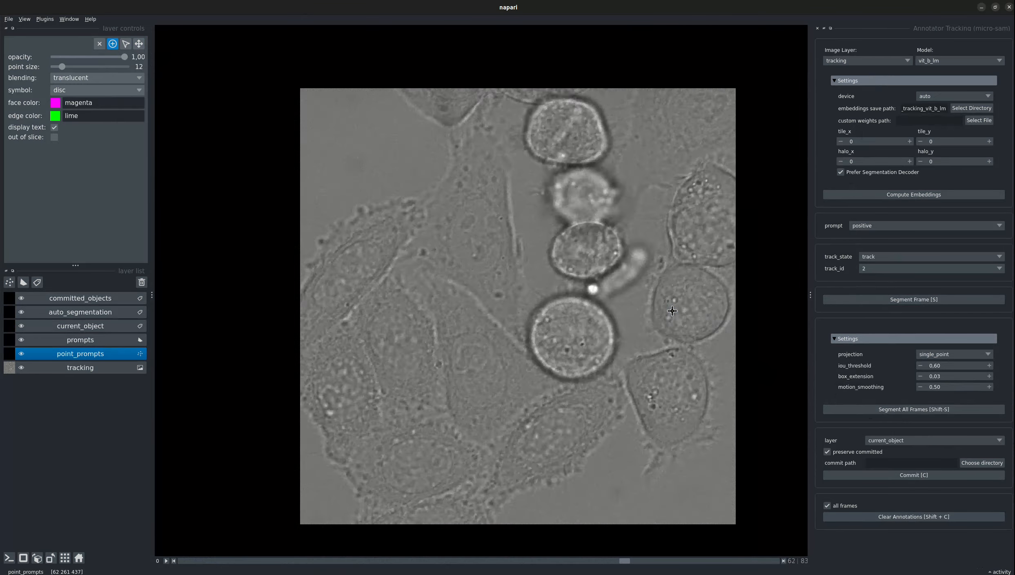
key("Right")
key("Left")
Segment the upper daughter cell as track 2 from another positive point in a frame after 63.
key("Right")
key("Right")
key("Right")
key("Right")
key("Right")
key("Right")
key("Right")
key("Right")
key("Right")
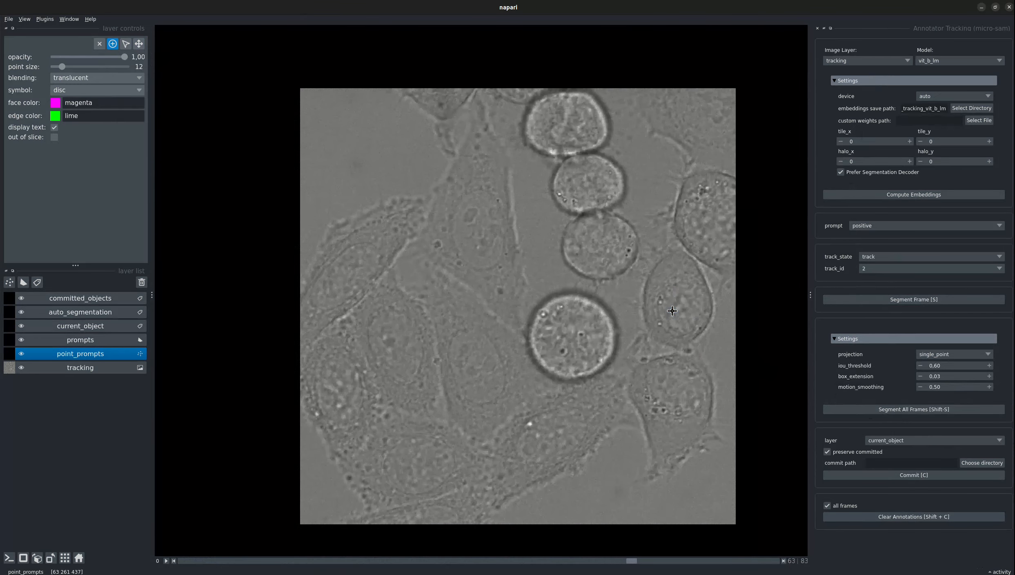
left_click(692, 326)
key("s")
Check the daughter cell's segmentation back through the preceding frames.
key("Left")
key("Left")
key("Left")
key("Left")
key("Left")
key("Left")
key("Left")
key("Left")
key("Left")
Add a positive point for track 2 on the daughter cell at the image's right edge in frame 83.
key("Right")
key("Right")
key("Right")
key("Right")
key("Right")
key("Right")
key("Right")
key("Right")
key("Right")
key("Right")
key("Right")
key("Right")
key("Right")
key("Right")
key("Right")
key("Right")
key("Right")
key("Right")
key("Right")
key("Right")
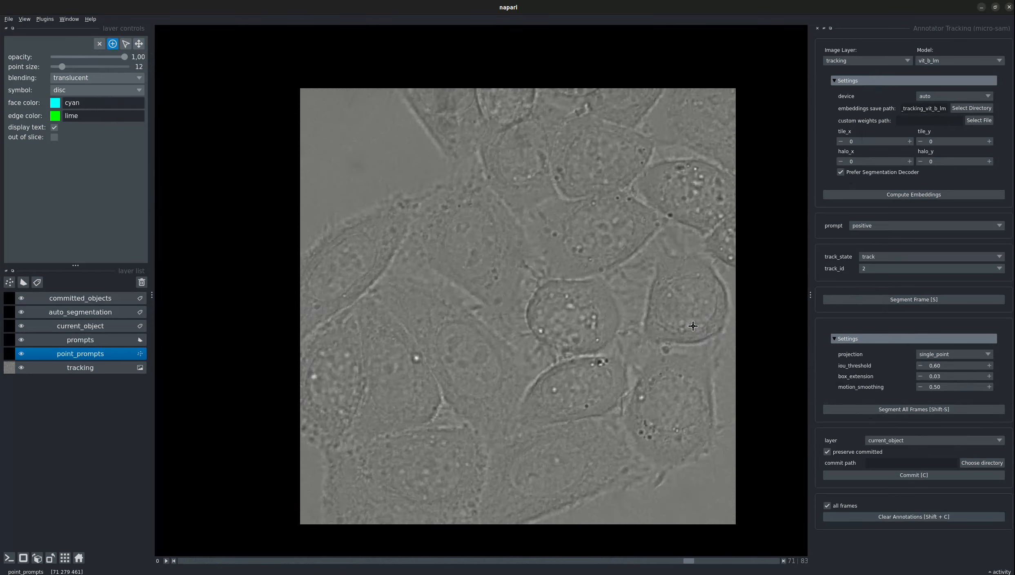
left_click(708, 314)
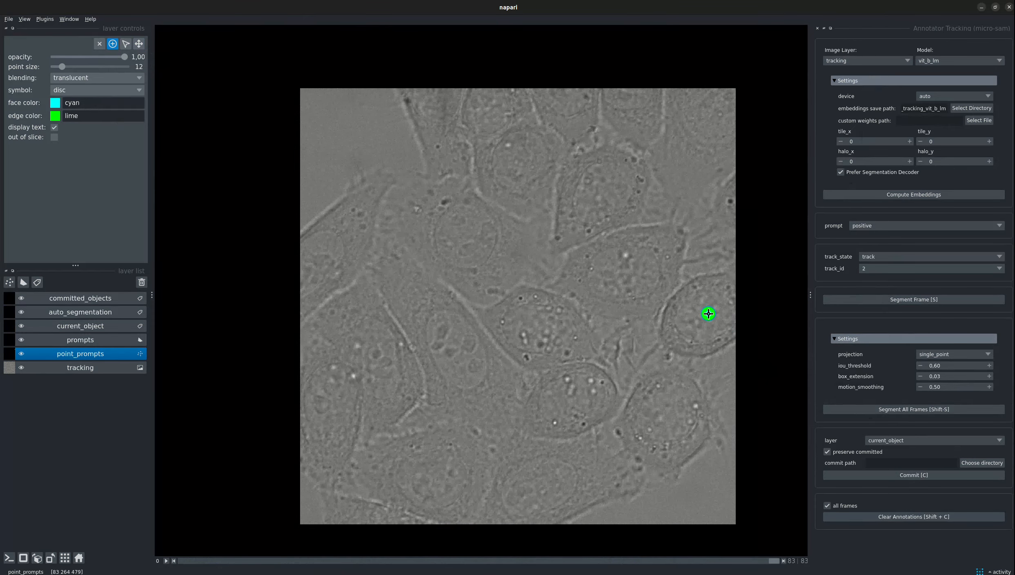
Check track 2's segmentation of the upper daughter cell backward from frame 83 to frame 60.
key("Left")
key("Left")
key("Left")
key("Left")
key("Left")
key("Left")
key("Left")
key("Left")
key("Left")
key("Left")
key("Left")
key("Left")
key("Left")
key("Left")
key("Left")
key("Left")
key("Left")
key("Left")
key("Left")
key("Left")
key("Left")
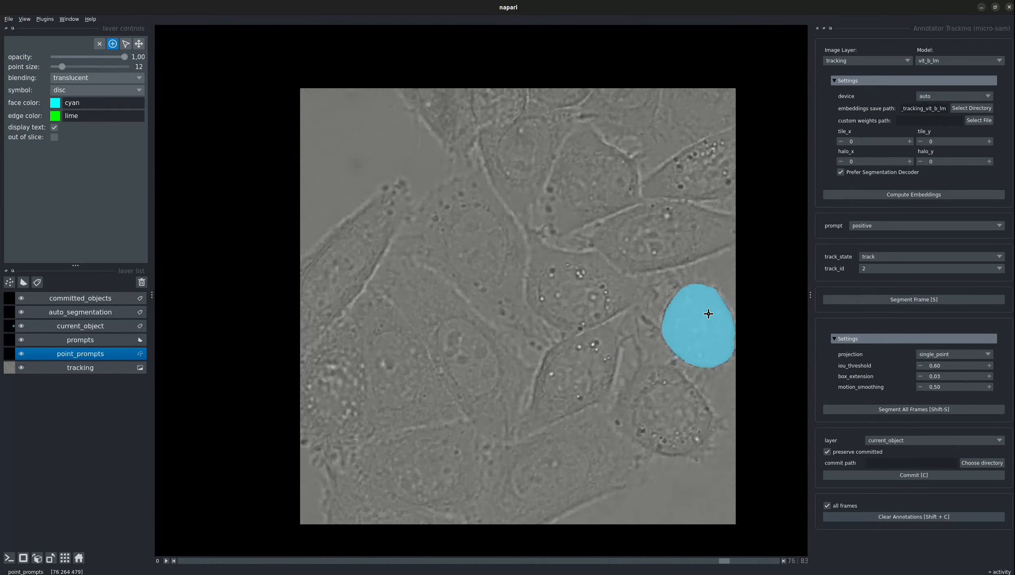
key("Left")
key("Left")
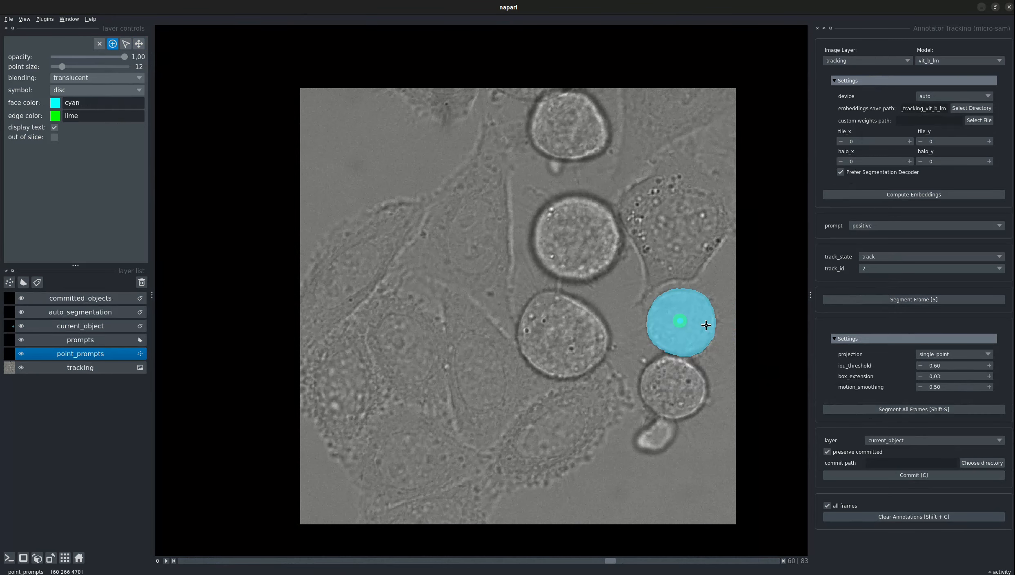
Add a positive point on the lower daughter cell in frame 60, assign it to track 3, and segment it across all frames.
left_click(670, 388)
left_click(868, 268)
left_click(868, 279)
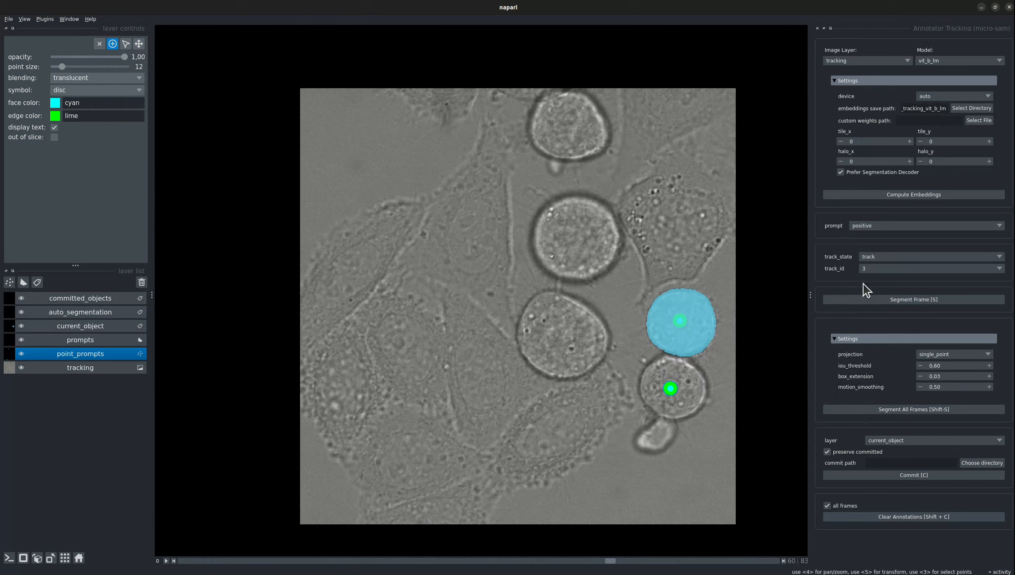
left_click(889, 409)
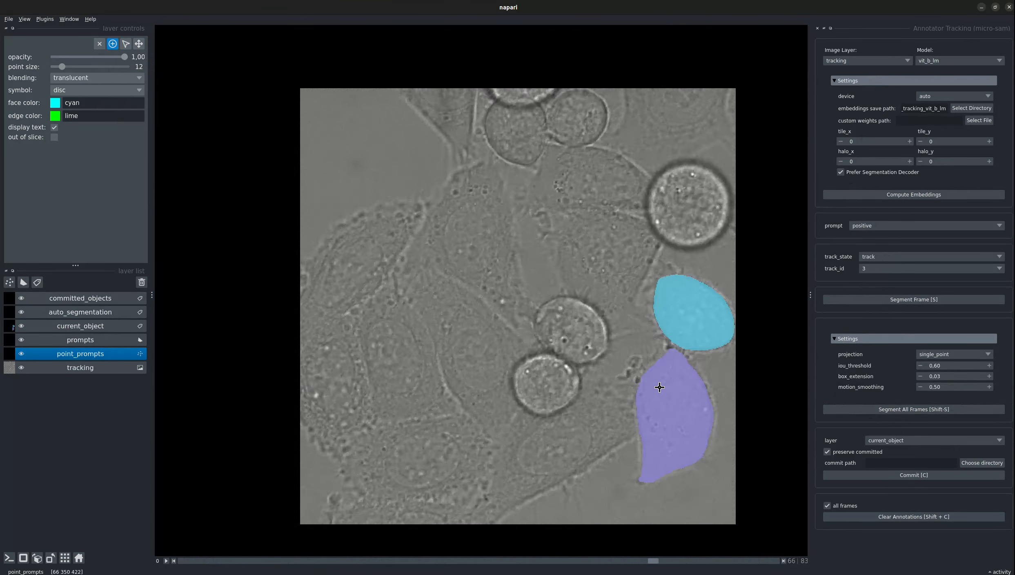
Review the mother and both daughter tracks through the time series and commit the current_object layer.
scroll(659, 387, "down", 5)
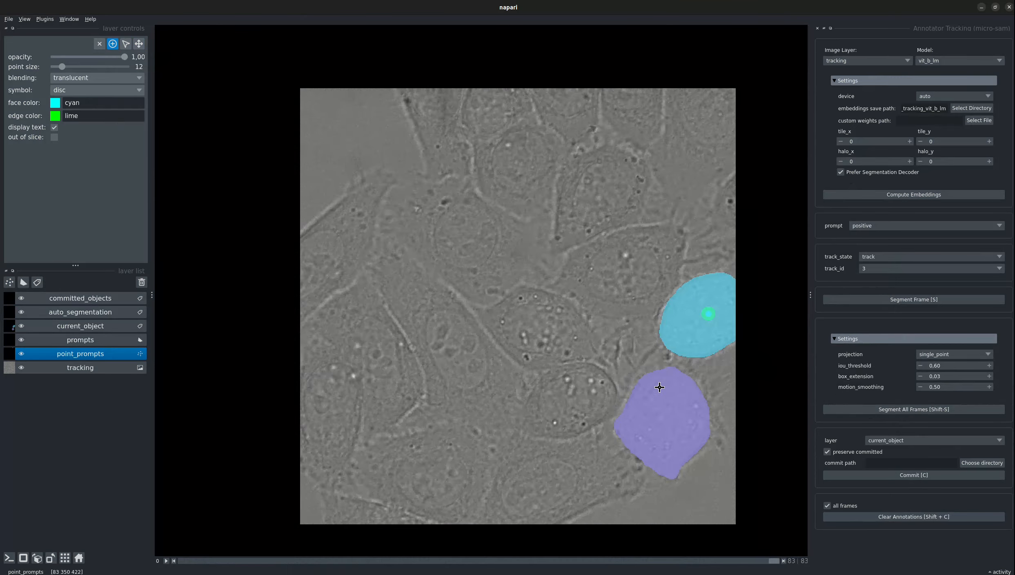
scroll(659, 387, "up", 10)
scroll(660, 387, "up", 20)
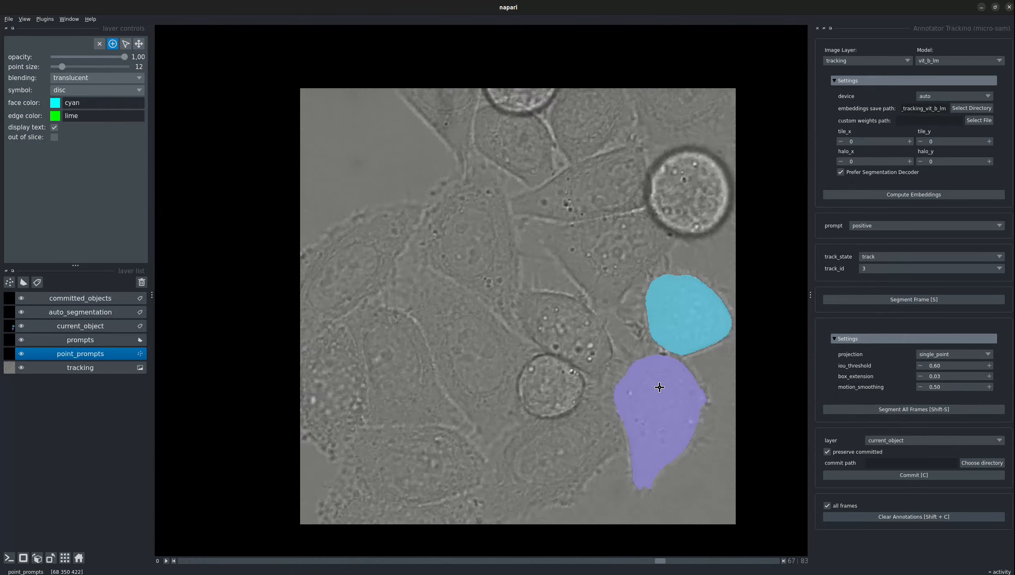
scroll(659, 387, "up", 8)
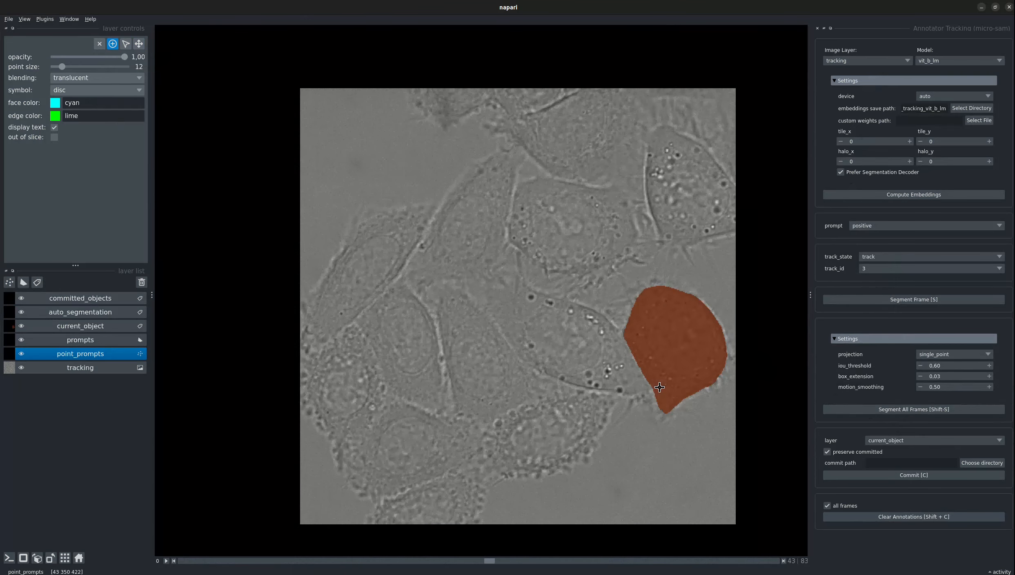
scroll(660, 387, "down", 20)
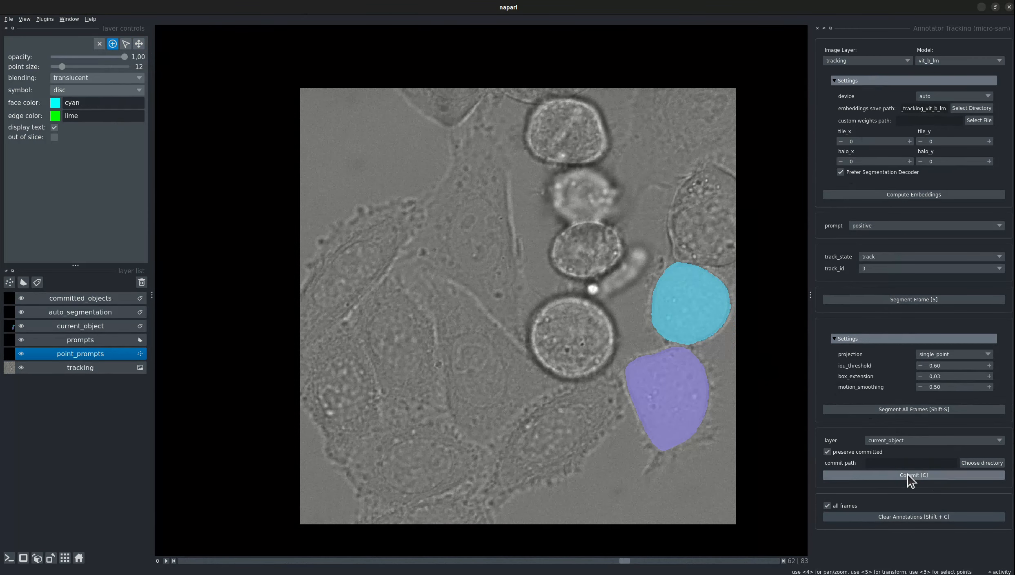
left_click(907, 474)
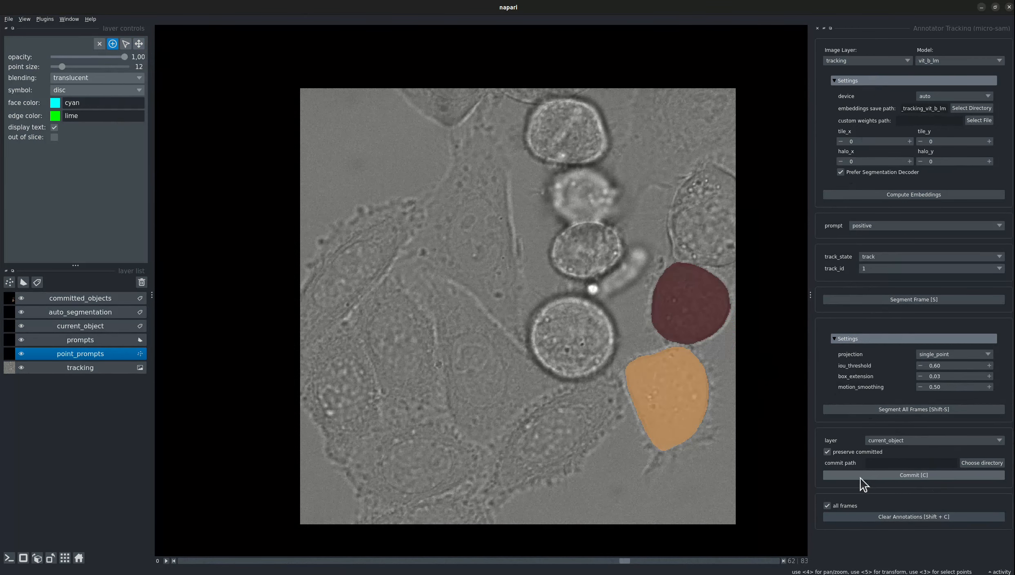
Segment the elongated cell near the image's lower edge as track 1 from a positive point in frame 0.
left_click_drag(615, 562, 293, 551)
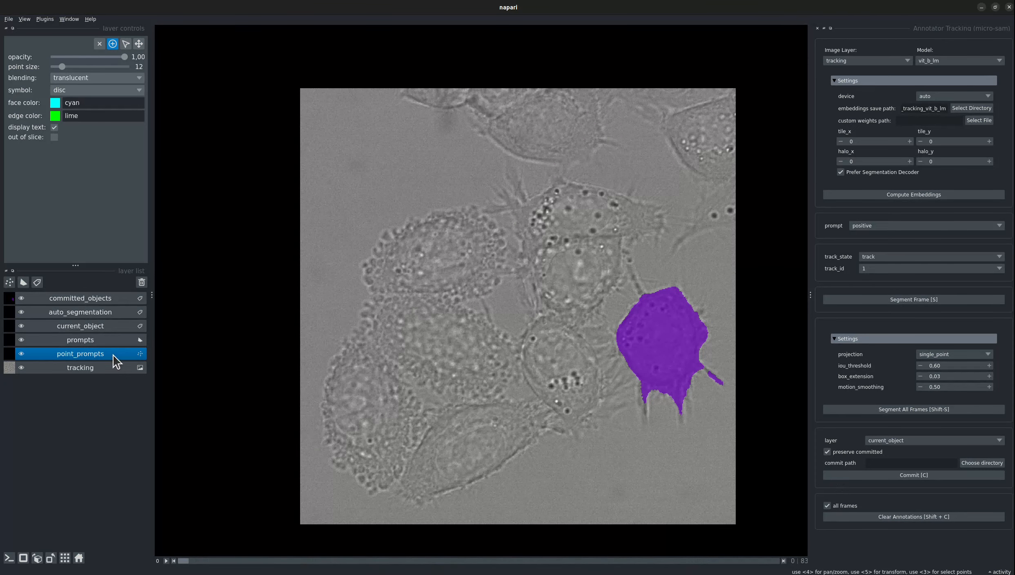
left_click(465, 437)
key("s")
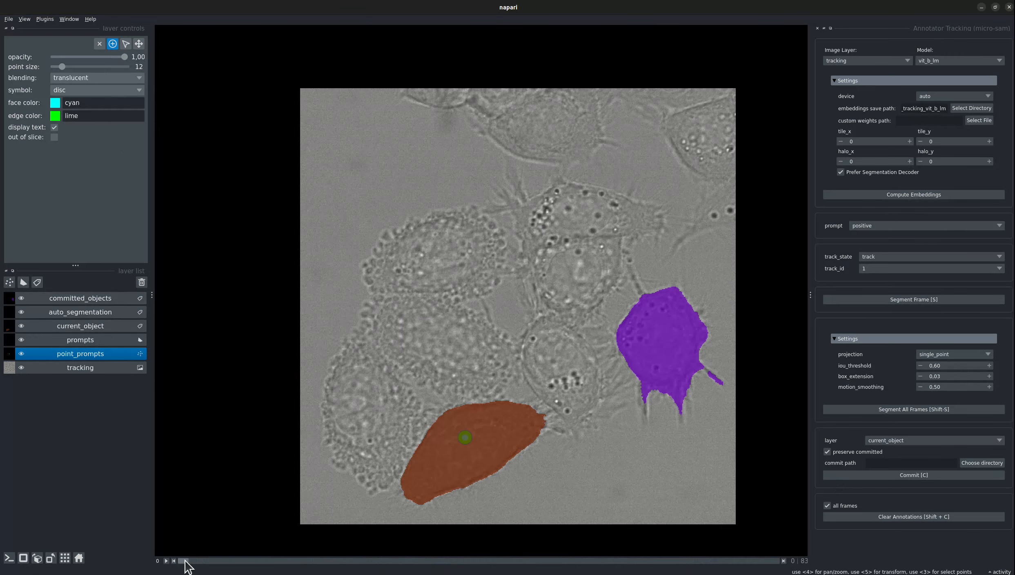
Compare frames 10 and 11 around the cell's division, and clear the annotations in frame 10 only.
scroll(480, 491, "down", 12)
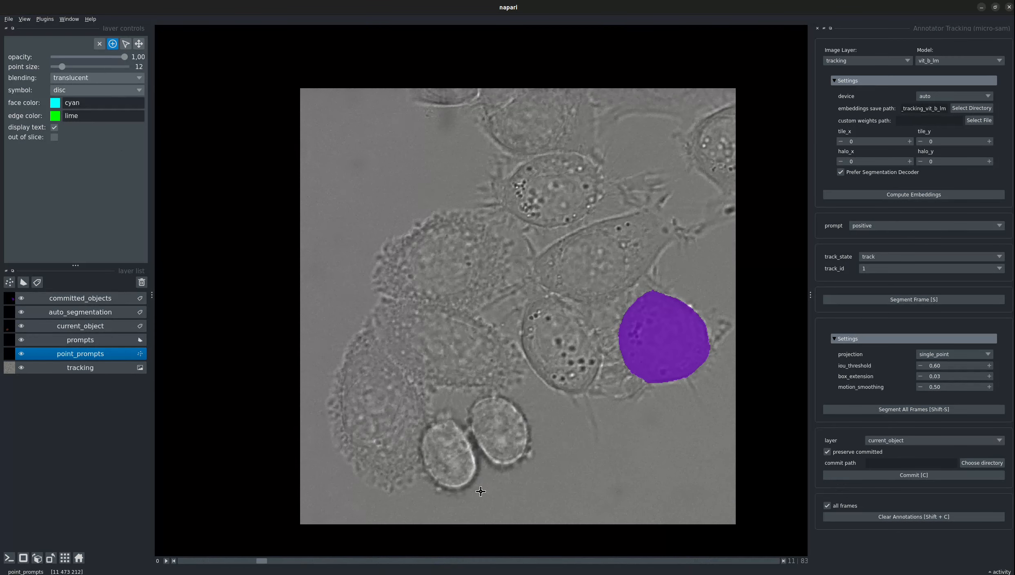
scroll(480, 491, "up", 2)
scroll(480, 491, "down", 2)
scroll(480, 491, "up", 2)
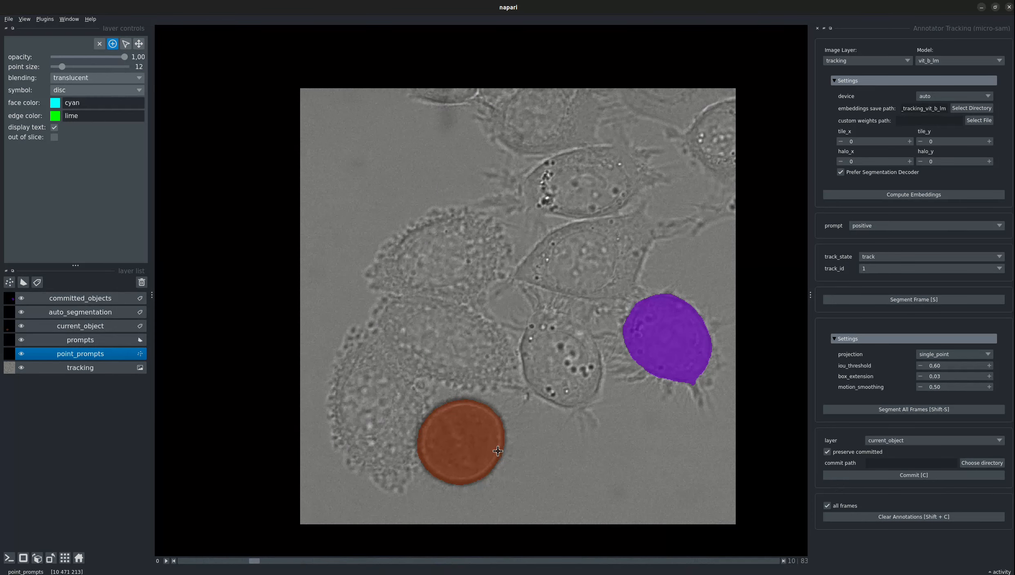
left_click(844, 504)
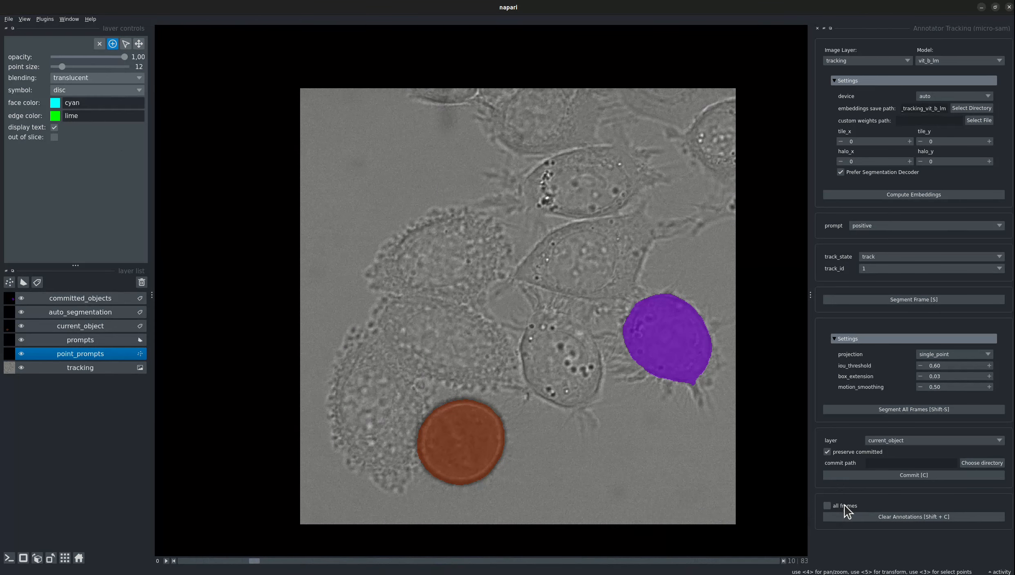
left_click(904, 520)
key("Left")
key("Right")
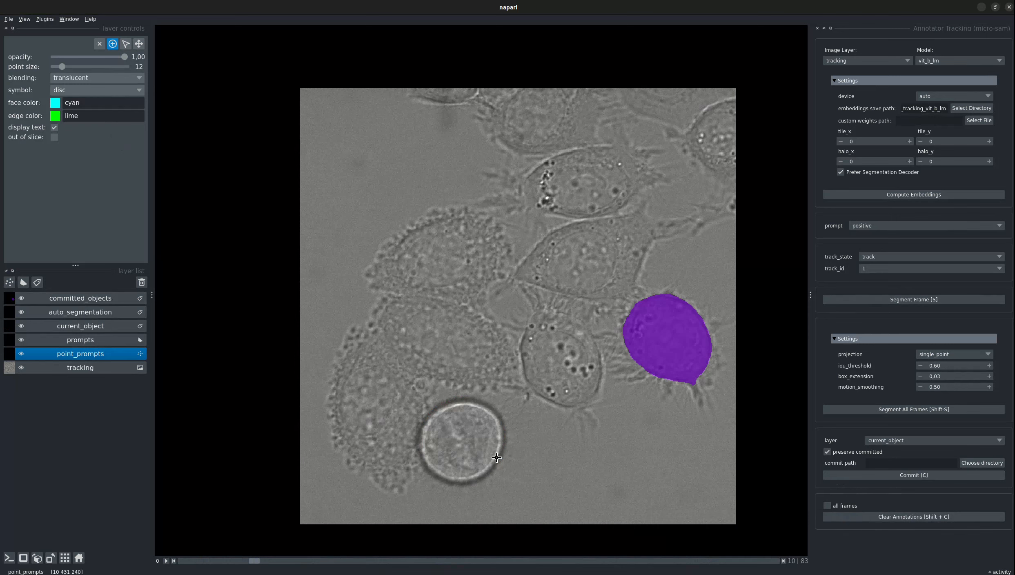
Add a positive point on the round mother cell in frame 10, set its track state to division, and segment it.
left_click(459, 440)
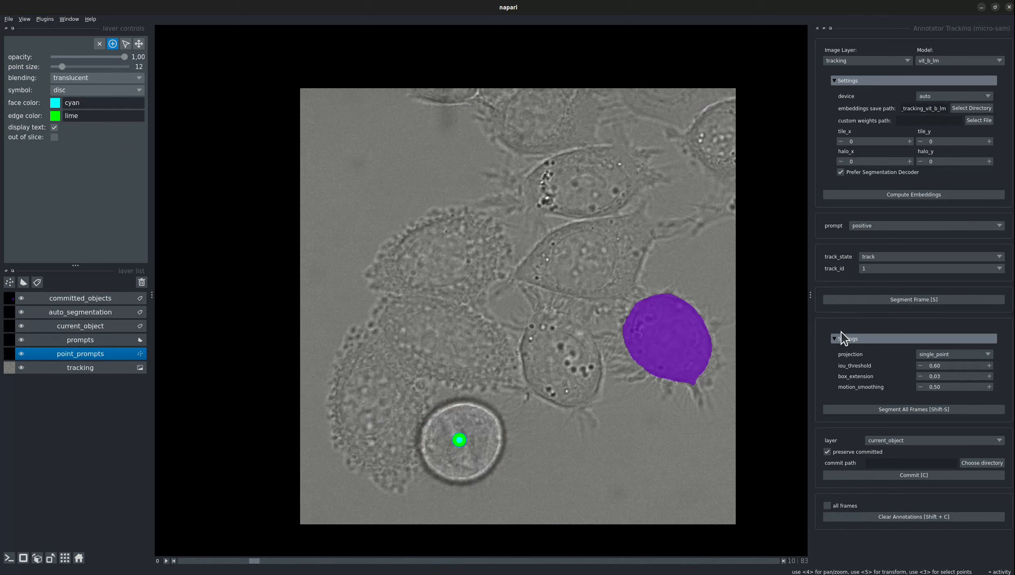
left_click(884, 256)
left_click(882, 265)
left_click(892, 300)
left_click(894, 409)
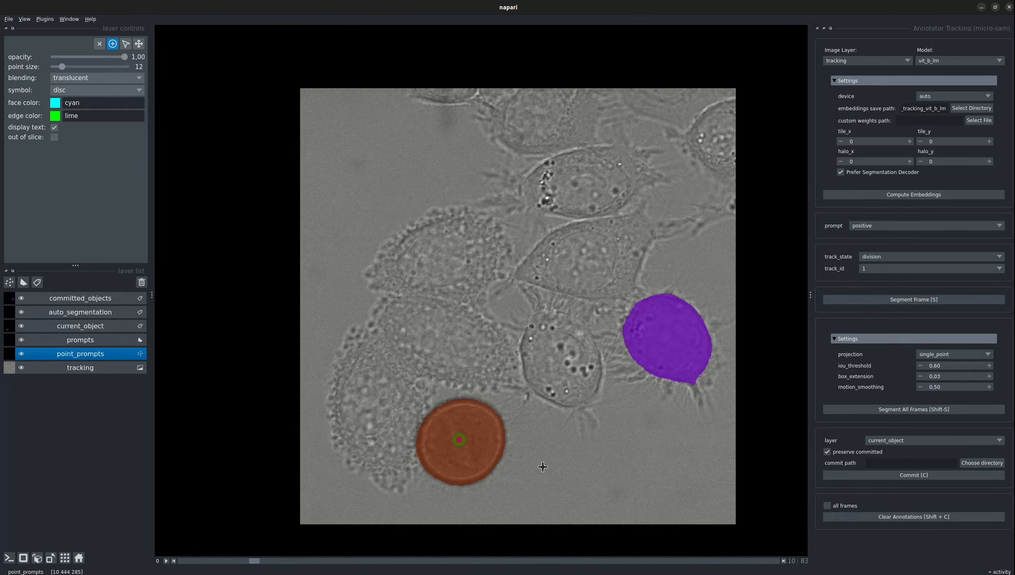
Add a positive point with state track on the right daughter cell in frame 11, assign it to track 2, and segment all frames.
key("Right")
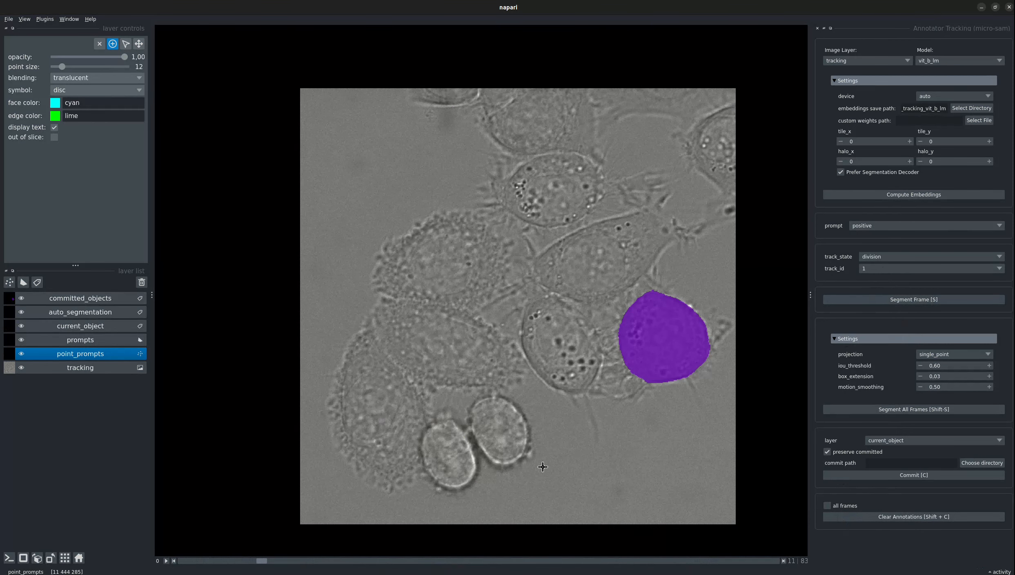
left_click(495, 433)
left_click(861, 258)
left_click(870, 249)
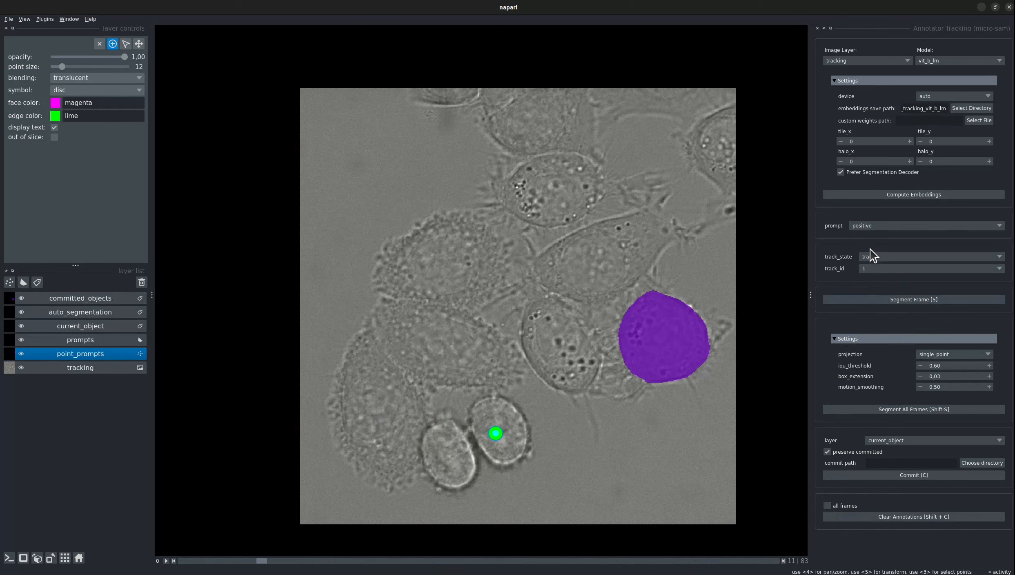
left_click(871, 268)
left_click(872, 281)
left_click(893, 409)
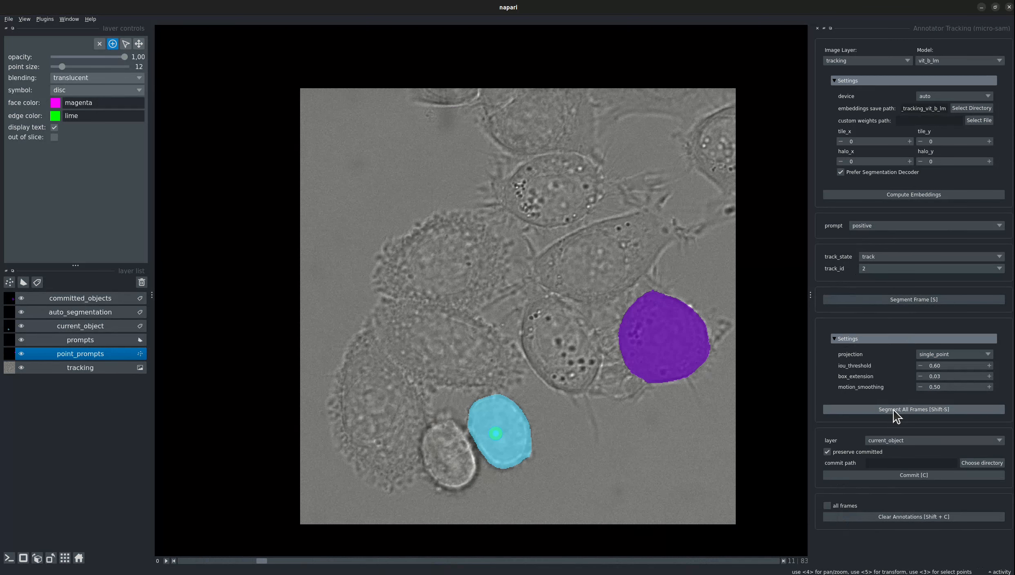
Follow the right daughter cell from the division to frame 21 and add a positive point for track 2 there.
key("Right")
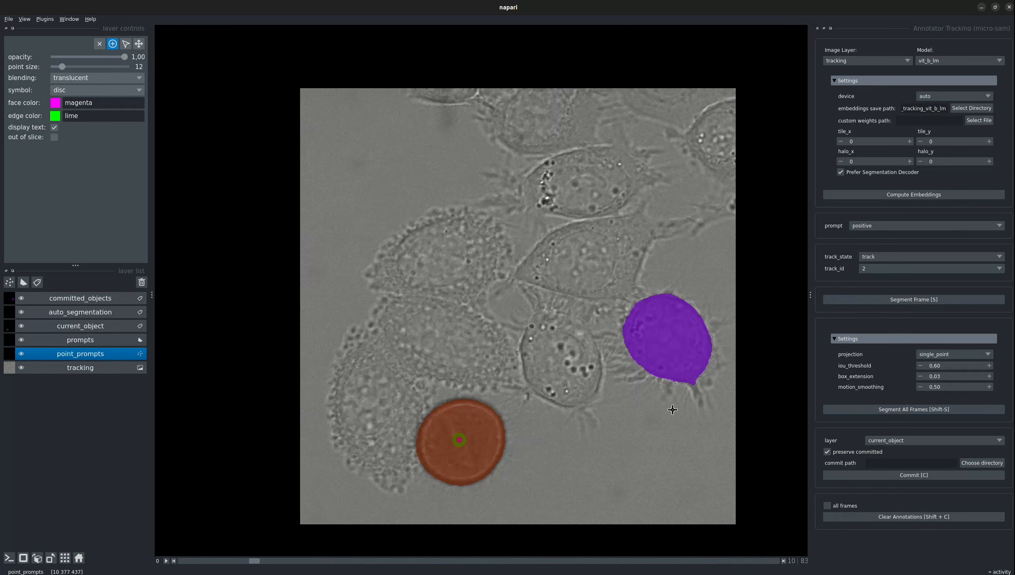
key("Right")
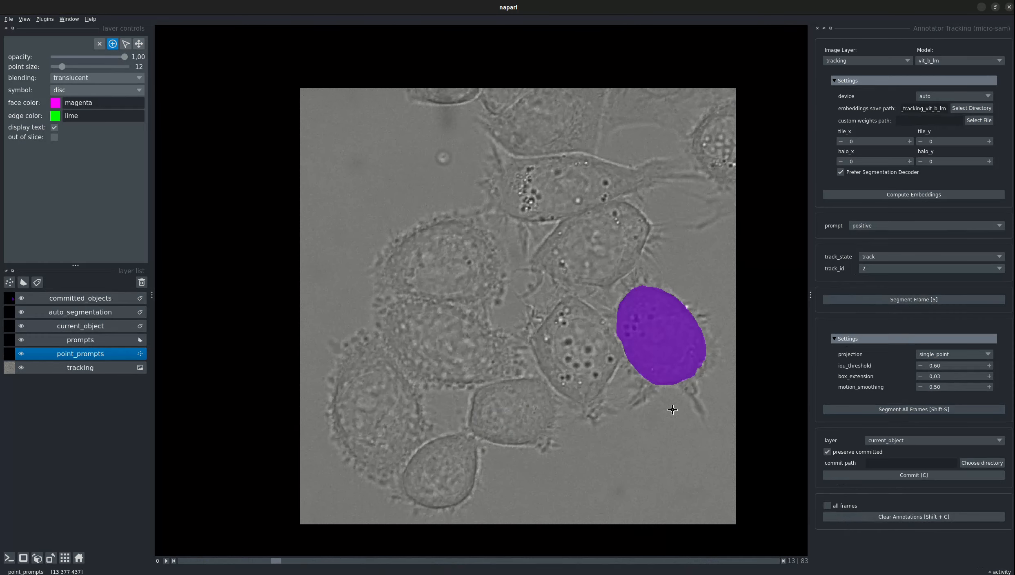
key("Right")
key("Right")
key("Right")
key("Right")
key("Right")
key("Right")
key("Right")
key("Right")
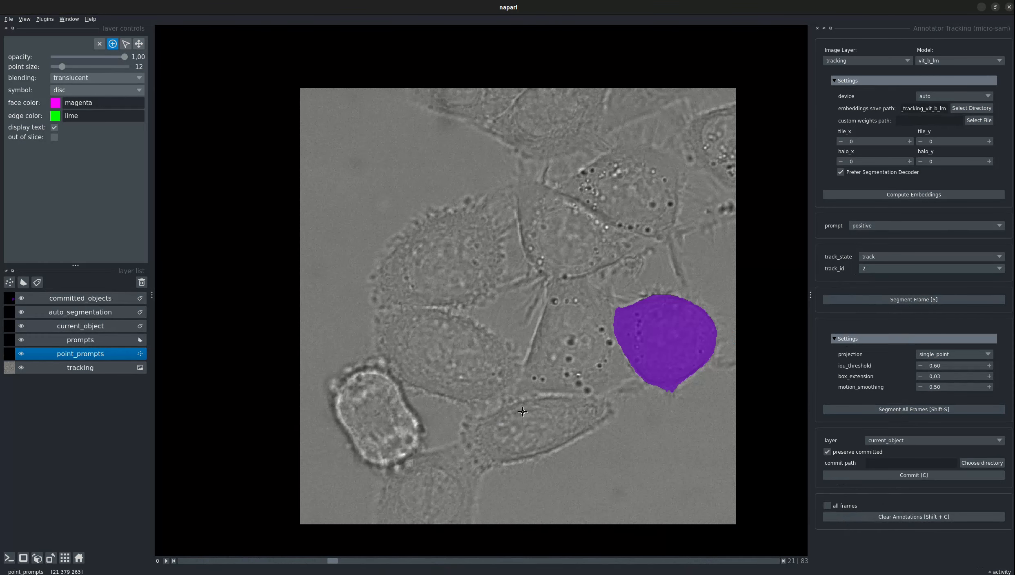
left_click(535, 428)
Check track 2's segmentation of the right daughter cell back through the frames before 21.
key("Left")
key("Left")
key("Left")
key("Left")
key("Left")
key("Left")
key("Left")
key("Left")
key("Left")
key("Left")
key("Left")
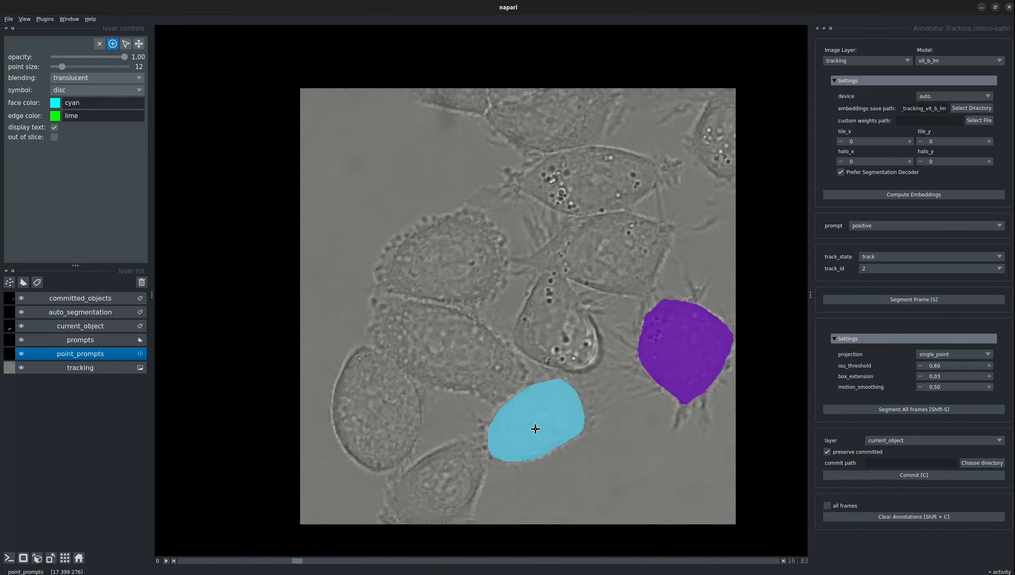
Segment the daughter cell as track 2 from a positive point in frame 68 and compare the result with frame 67.
key("Right")
key("Right")
key("Right")
key("Right")
key("Right")
key("Right")
key("Right")
key("Right")
key("Right")
key("Right")
key("Right")
key("Right")
key("Right")
key("Right")
key("Right")
key("Right")
key("Right")
key("Right")
key("Right")
key("Right")
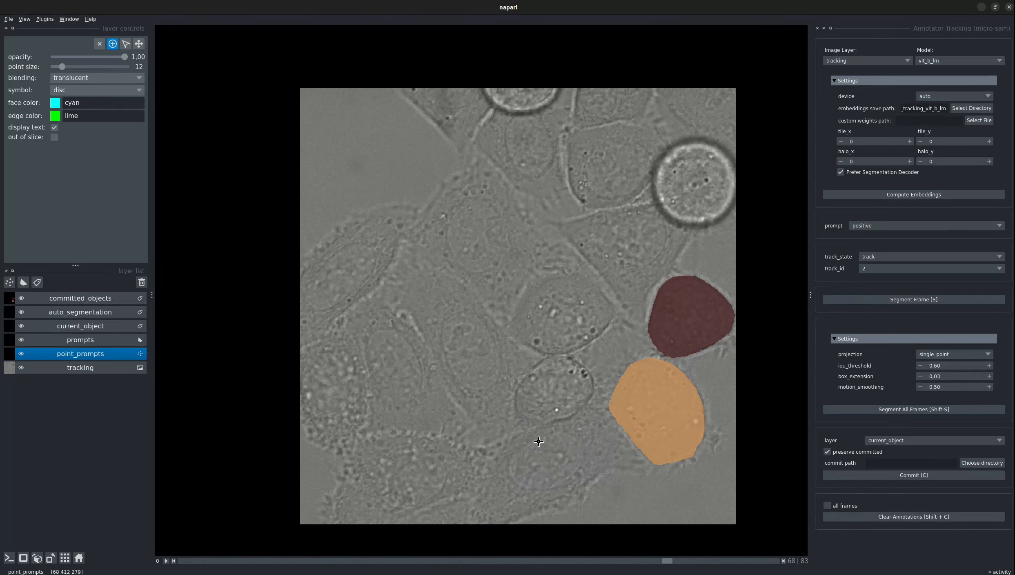
left_click(547, 462)
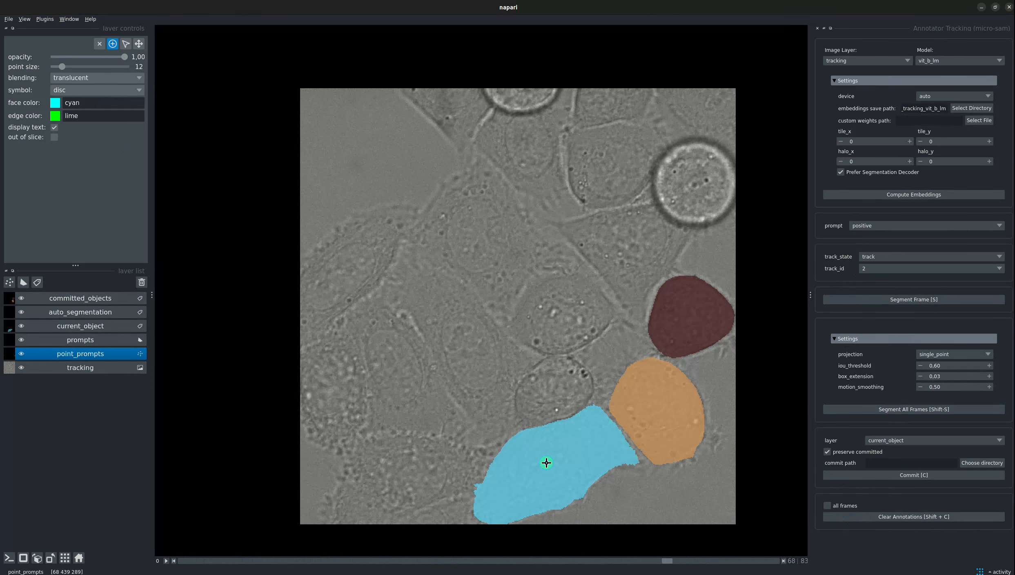
key("Left")
key("Right")
key("Left")
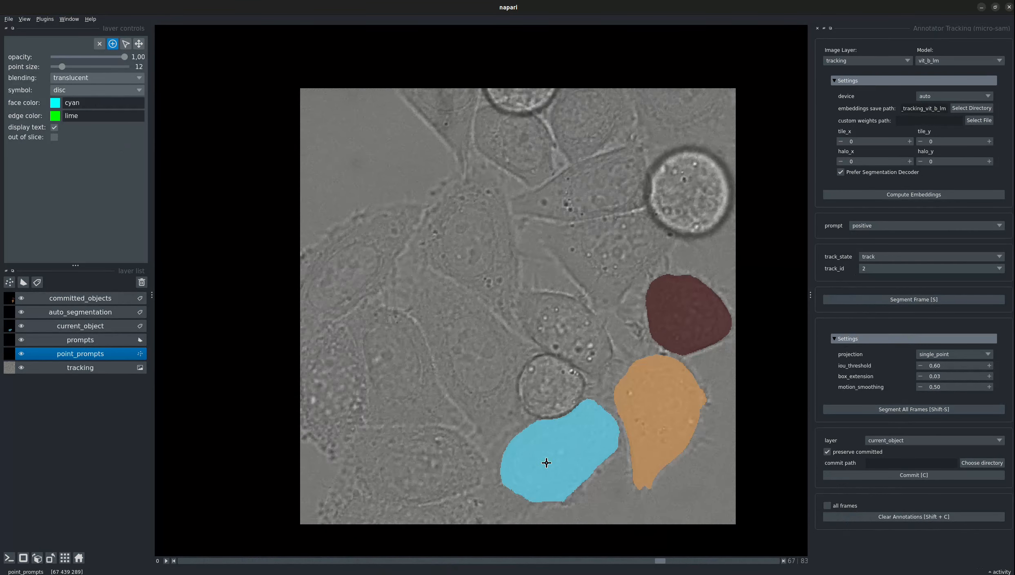
Extend track 2 toward the end of the series by segmenting the daughter cell from a positive point in a late frame.
key("Right")
key("Right")
key("Right")
key("Right")
key("Right")
key("Right")
key("Right")
key("Right")
key("Right")
key("Right")
key("Right")
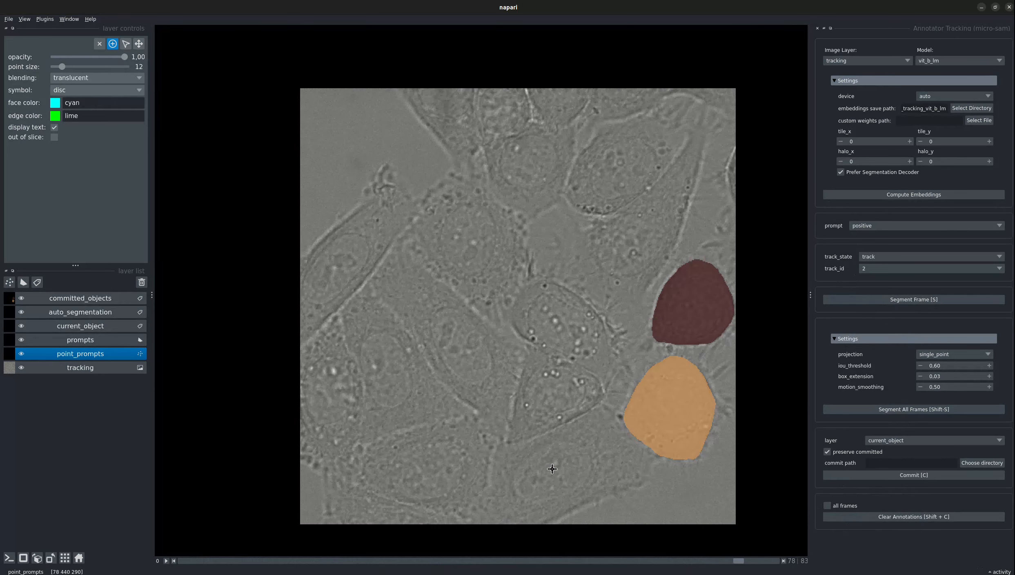
left_click(565, 474)
key("s")
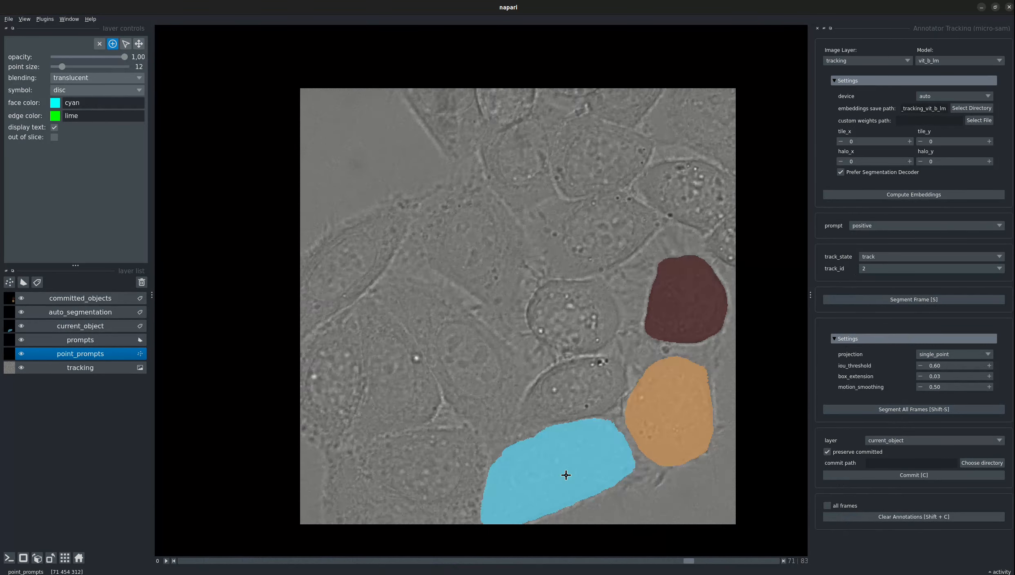
key("Right")
key("Right")
key("Right")
left_click(565, 475)
key("s")
Check track 2's segmentation of the daughter cell backward through the series to frame 30.
key("Left")
key("Left")
key("Left")
key("Left")
key("Left")
key("Left")
key("Left")
key("Left")
key("Left")
key("Left")
key("Left")
key("Left")
key("Left")
key("Left")
key("Left")
key("Left")
key("Left")
key("Left")
key("Left")
key("Left")
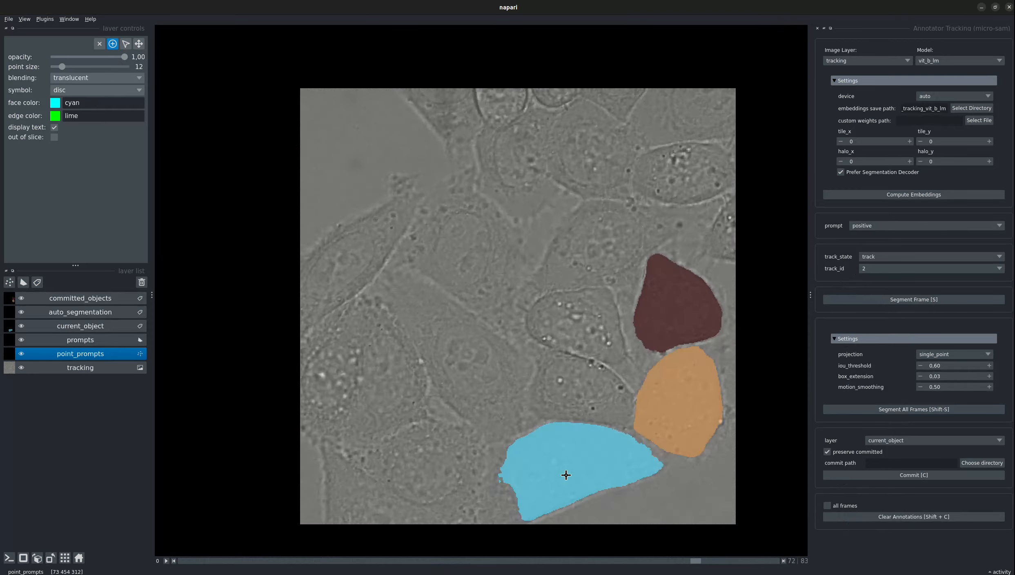
key("Left")
key("Left")
key("Left")
key("Left")
key("Left")
key("Left")
key("Left")
key("Left")
key("Left")
key("Left")
key("Left")
key("Left")
key("Left")
key("Left")
key("Left")
key("Left")
key("Left")
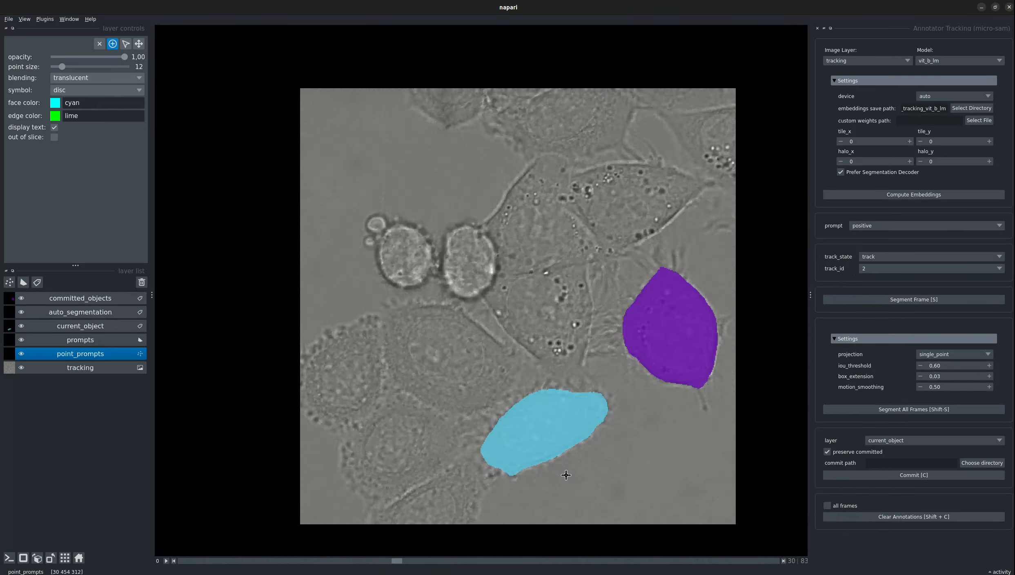
Mark the left daughter cell in frame 11 with a positive point, assign it to track 3 and segment all frames.
key("Left")
key("Left")
key("Left")
key("Left")
key("Left")
key("Left")
key("Left")
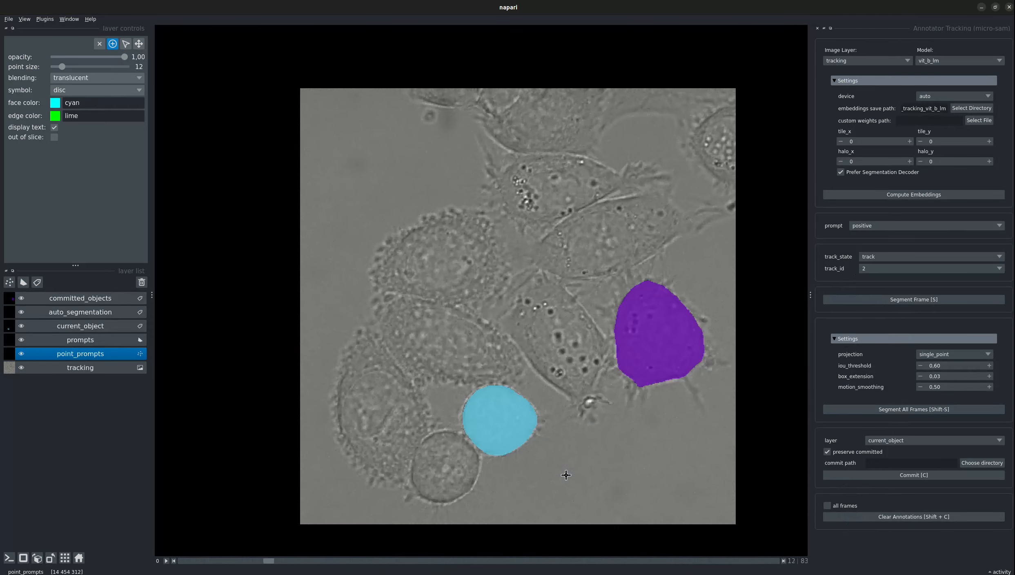
key("Right")
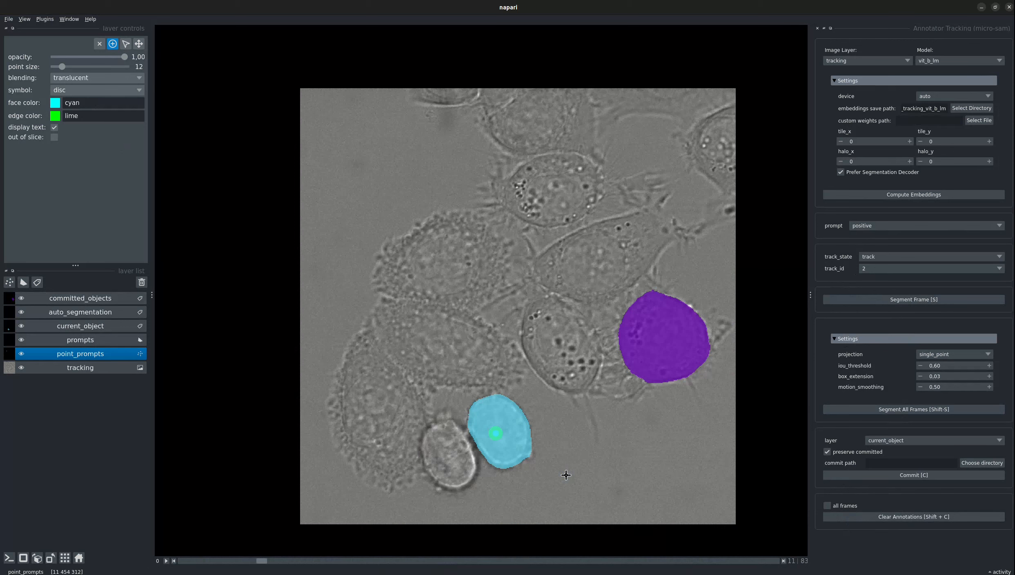
left_click(447, 457)
left_click(884, 269)
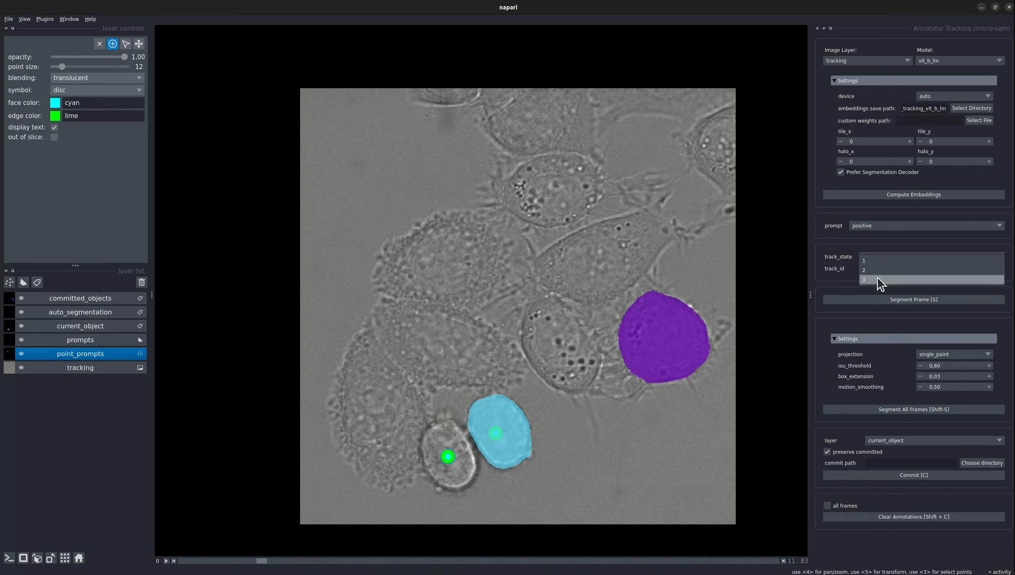
left_click(877, 279)
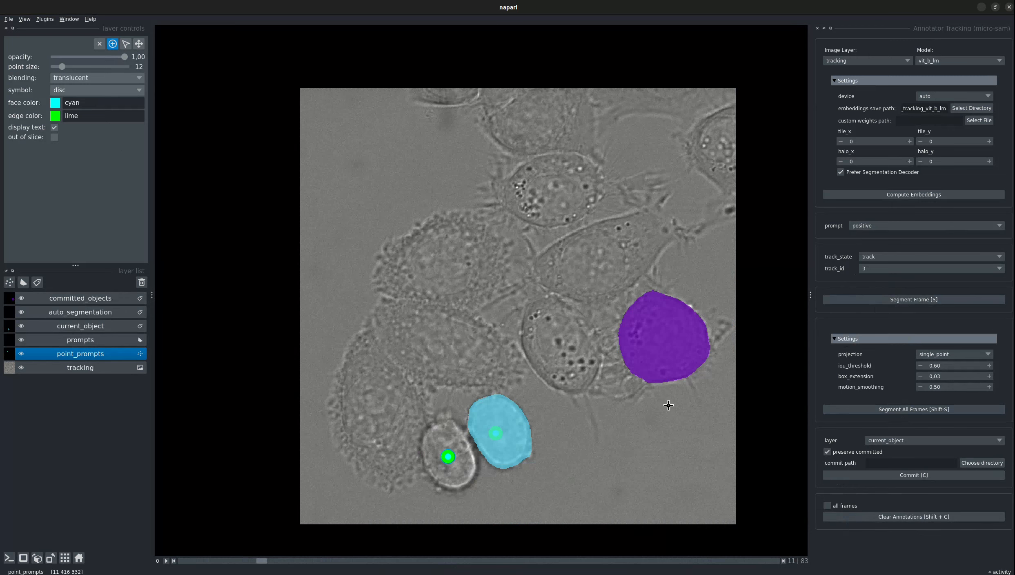
left_click(884, 407)
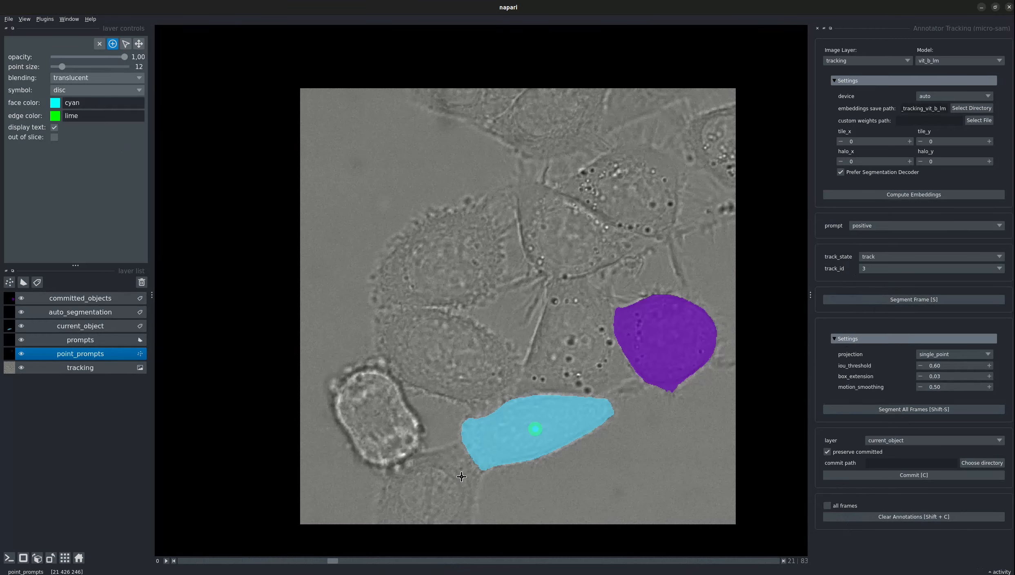
Segment track 3's cell near the image's lower edge from a positive point in frame 21, and propagate it across all frames.
left_click(428, 495)
key("s")
key("Left")
key("Left")
key("Left")
key("Left")
key("Left")
key("Left")
key("Left")
key("Left")
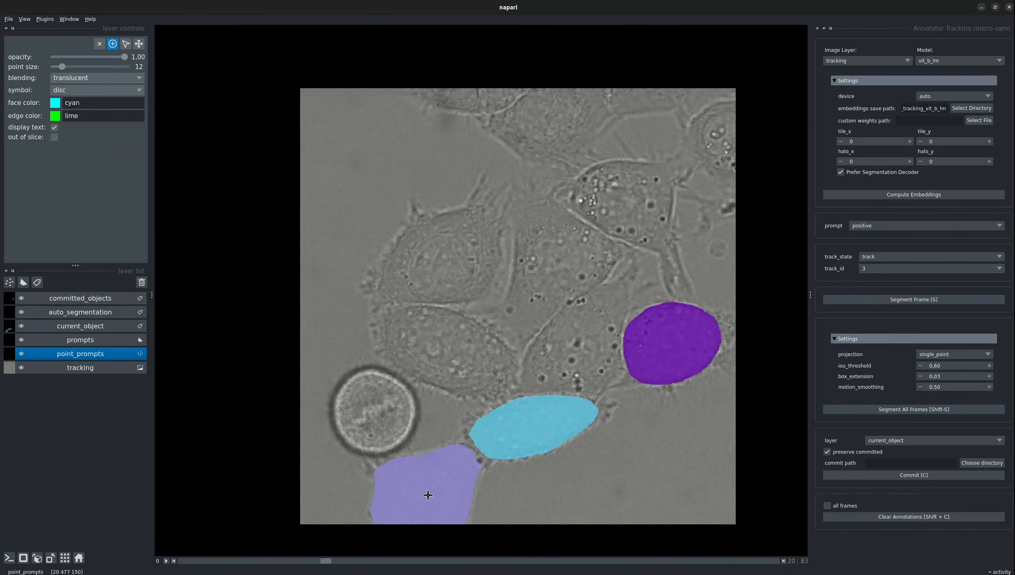
key("shift+s")
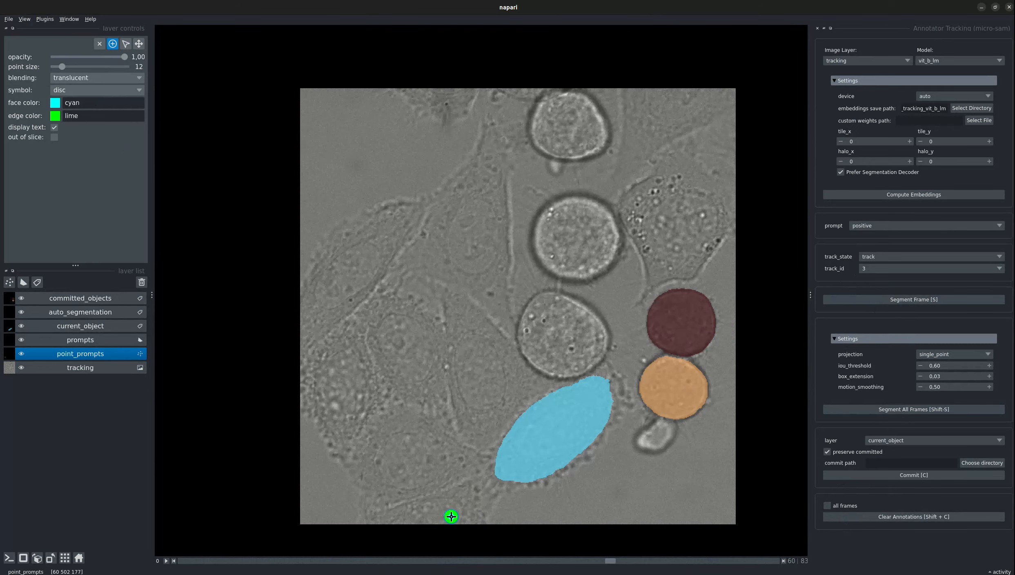
Segment track 3's cell from the positive point at the image's lower edge in frame 60 and compare the neighbouring frames.
key("s")
key("Right")
key("Right")
key("Right")
key("Left")
key("Left")
key("Left")
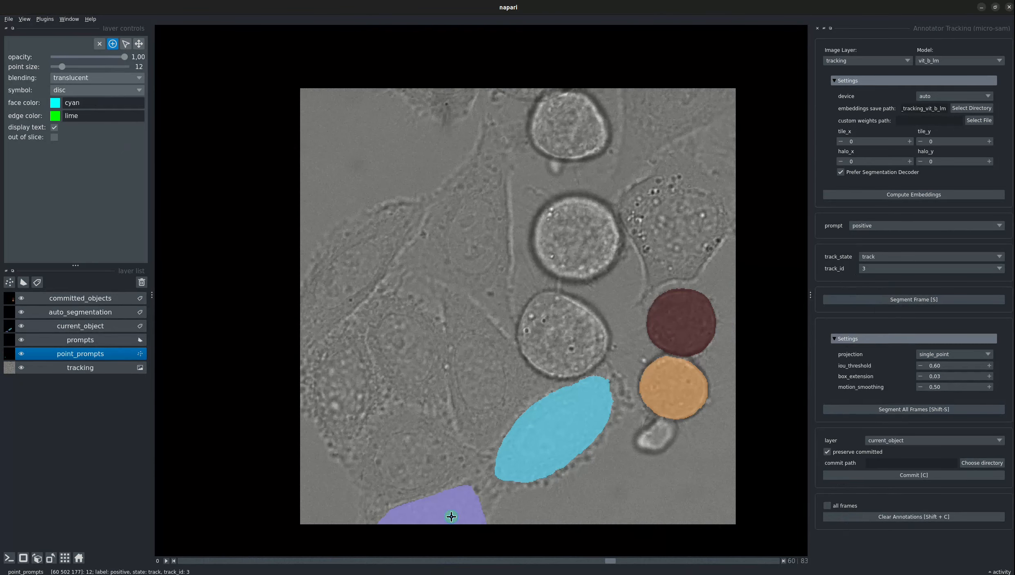
Add a positive point on track 3's cell in frame 62, segment it and compare it with the preceding frames.
key("Right")
key("Right")
left_click(451, 516)
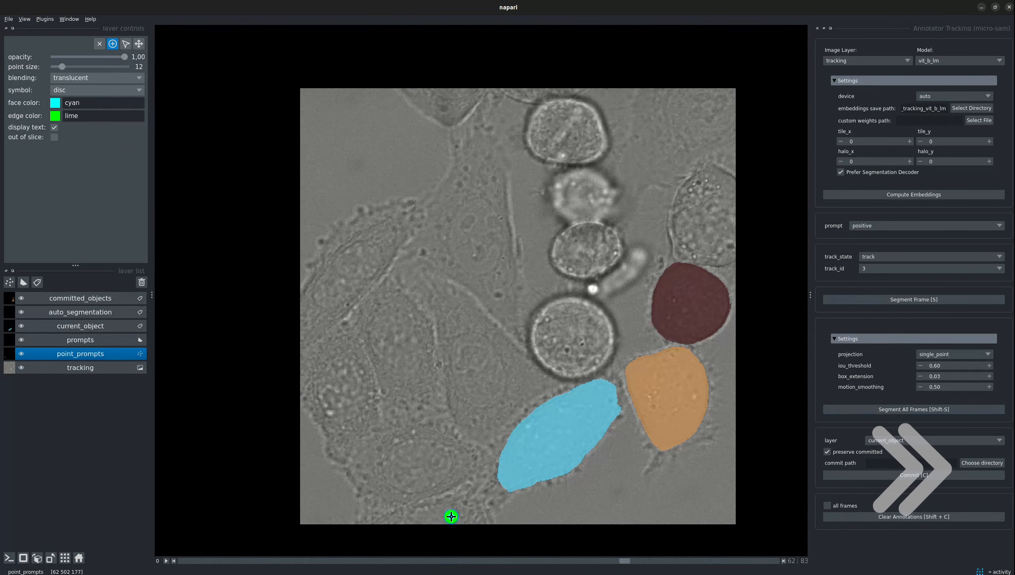
key("Left")
key("Left")
key("Right")
key("Right")
key("Right")
key("Right")
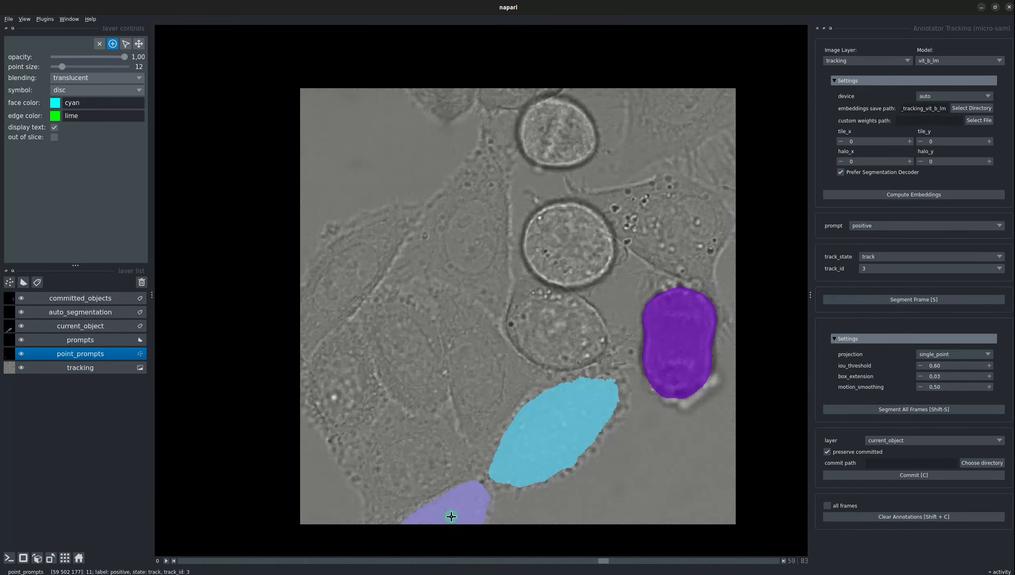
Check track 3's segmentation forward to frame 64 and back through the preceding frames.
key("Right")
key("Right")
key("Right")
key("Right")
key("Right")
key("Right")
key("Right")
key("Right")
key("Right")
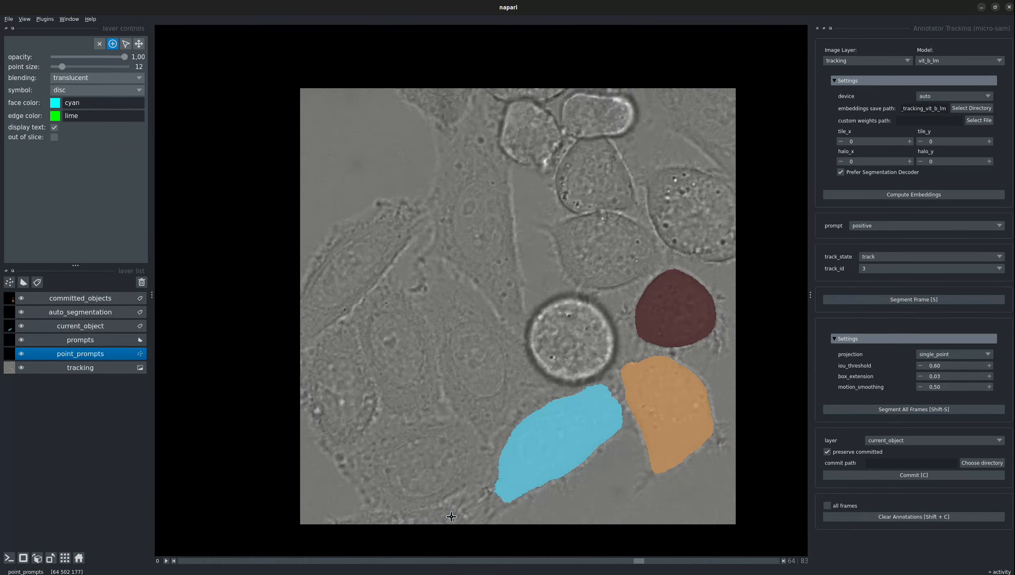
key("Left")
key("Left")
key("Left")
key("Left")
key("Left")
key("Left")
key("Left")
key("Left")
key("Left")
key("Left")
key("Left")
key("Left")
key("Left")
key("Left")
key("Left")
key("Left")
key("Left")
key("Left")
key("Left")
key("Left")
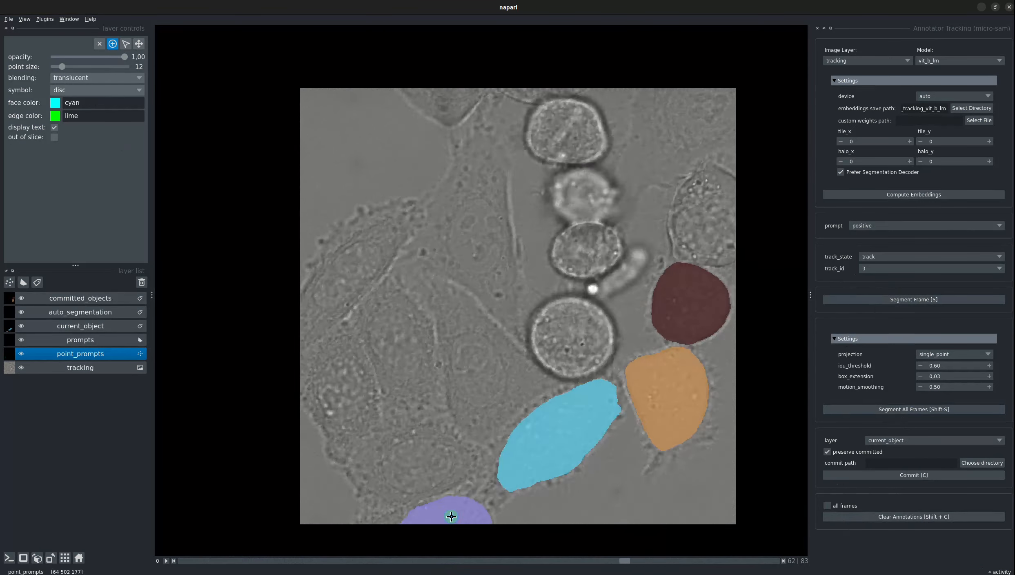
Return to frame 0 and commit the tracked cell with its two daughter tracks from the current_object layer.
key("Left")
key("Left")
key("Left")
key("Left")
key("Left")
key("Left")
key("Left")
key("Left")
key("Left")
key("Left")
key("Left")
key("Left")
key("Left")
key("Left")
key("Left")
key("Left")
key("Left")
key("Left")
key("Left")
key("Left")
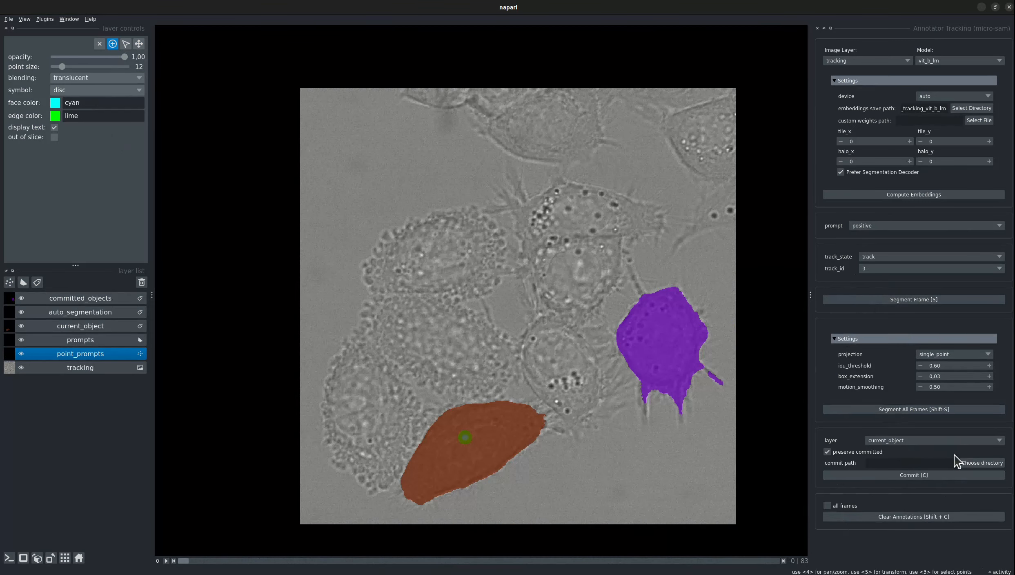
left_click(923, 475)
mouse_move(183, 560)
left_mouse_down()
mouse_move(664, 568)
mouse_move(169, 559)
left_mouse_up()
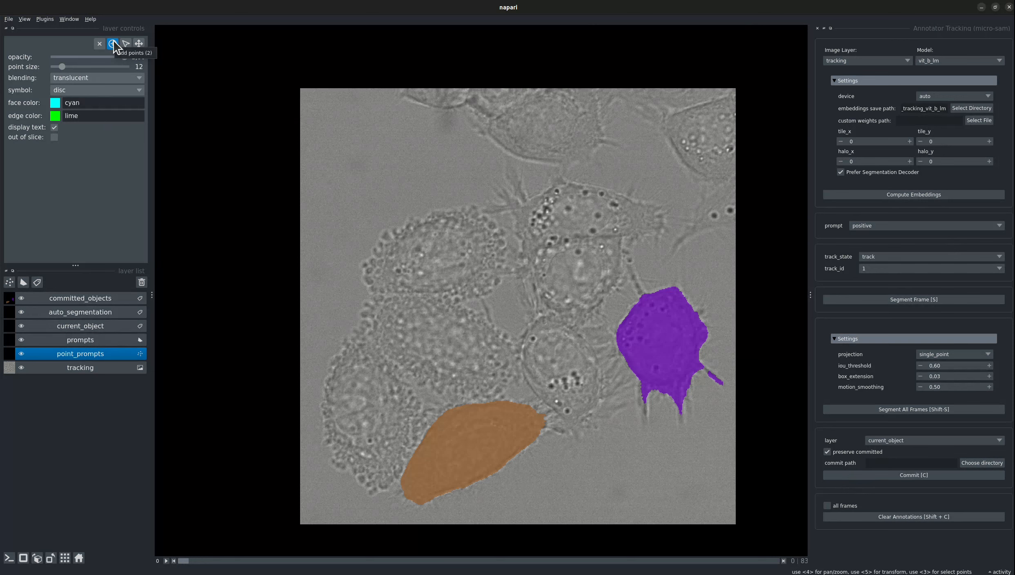
Segment the uncommitted cell directly above the committed one across the frames from a positive point in frame 0.
left_click(440, 341)
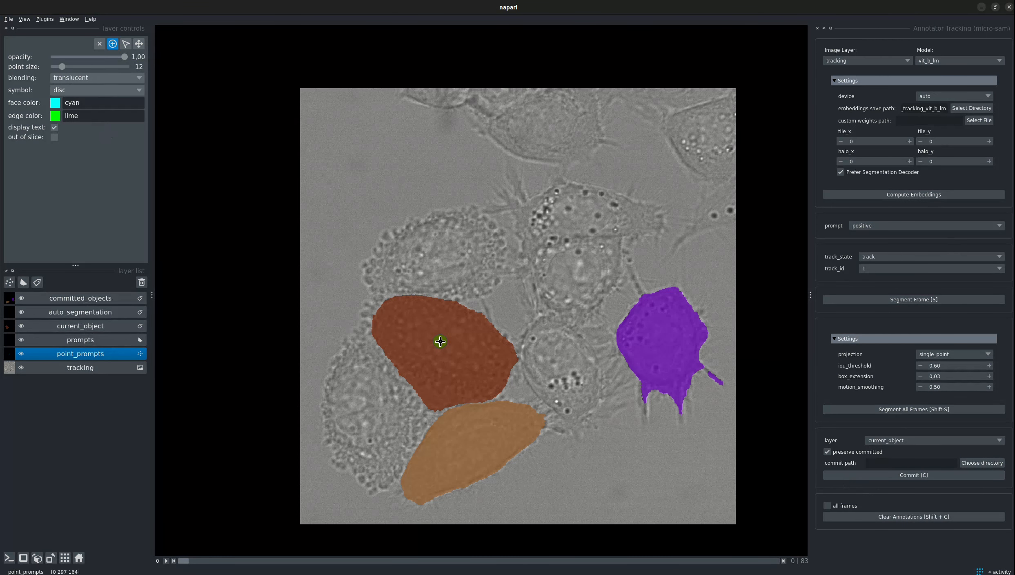
scroll(440, 341, "down", 4)
scroll(440, 342, "down", 6)
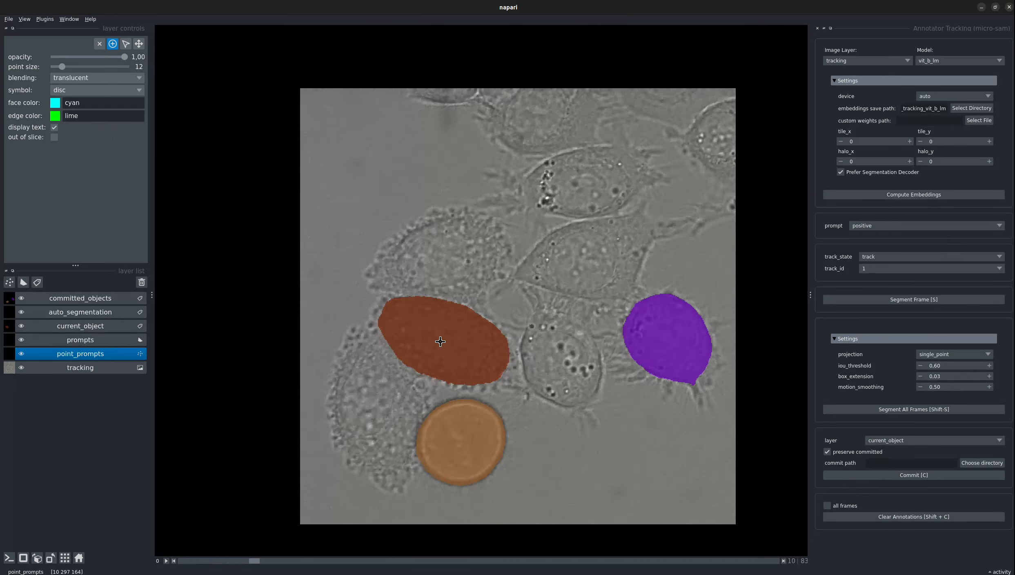
Refine the cell's segmentation in frame 9 with two positive points, one at its centre and one toward its right end.
scroll(440, 341, "up", 1)
left_click(440, 342)
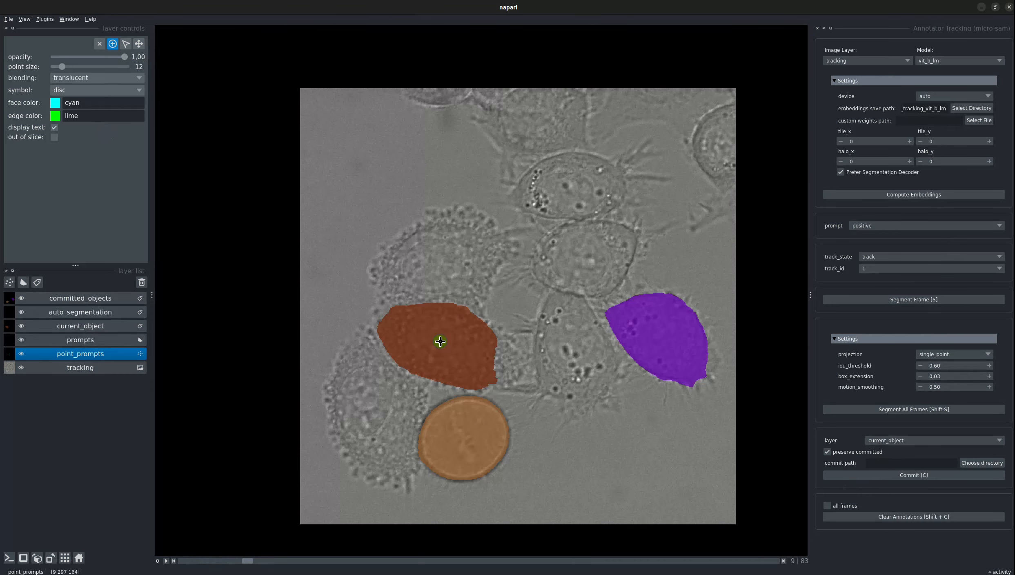
left_click(488, 360)
scroll(469, 348, "down", 2)
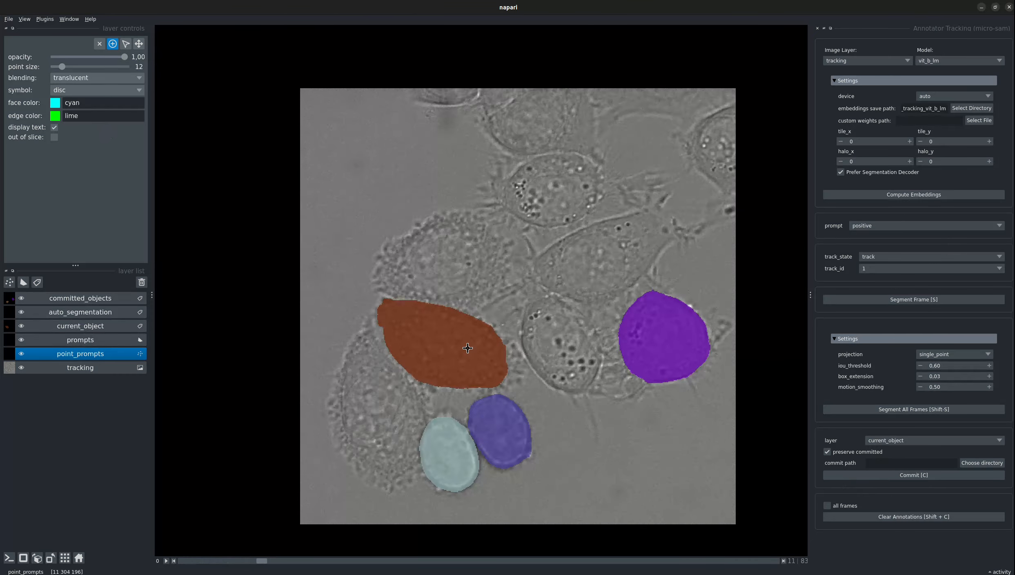
Clear the annotation in frame 35, mark the rounded cell there with a positive division point and segment all frames.
scroll(467, 348, "down", 7)
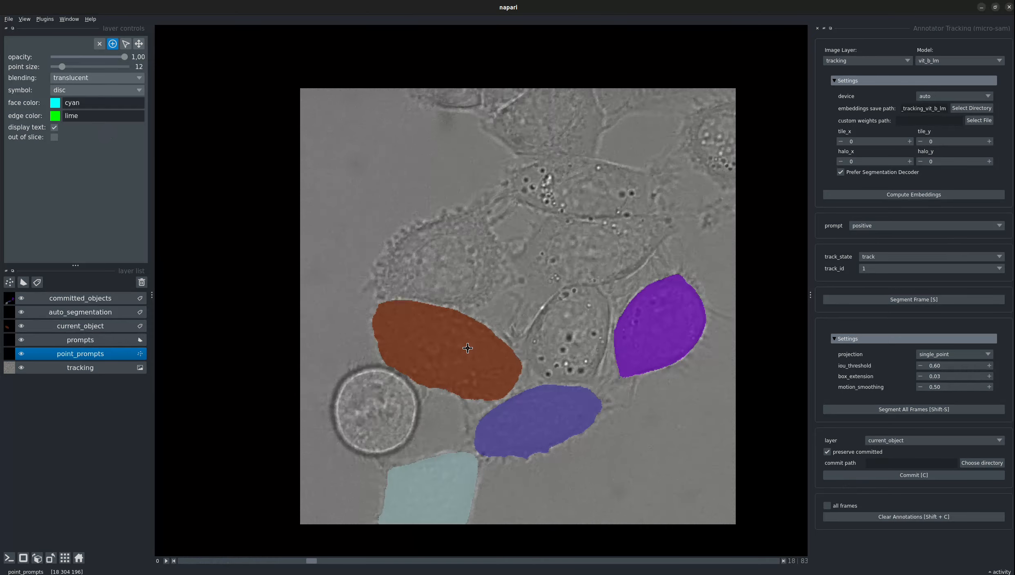
scroll(467, 348, "down", 1)
scroll(468, 347, "down", 3)
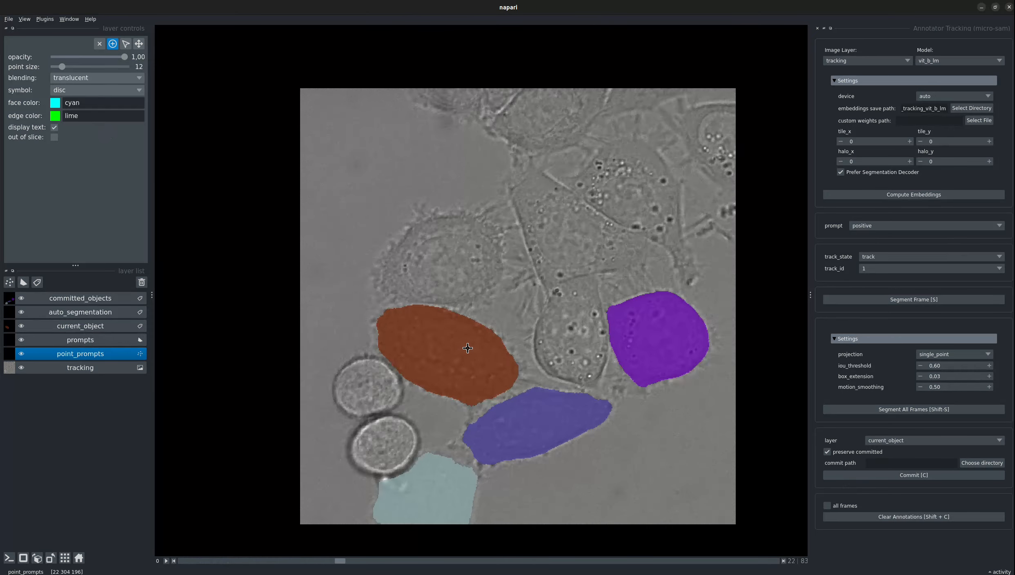
scroll(467, 347, "down", 14)
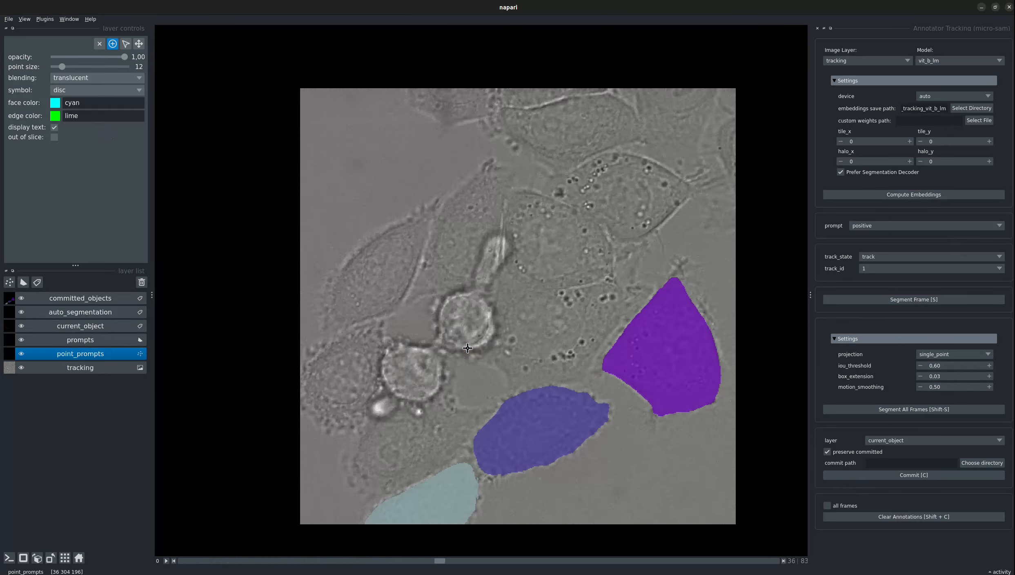
scroll(467, 348, "up", 2)
scroll(467, 347, "down", 2)
scroll(467, 347, "up", 1)
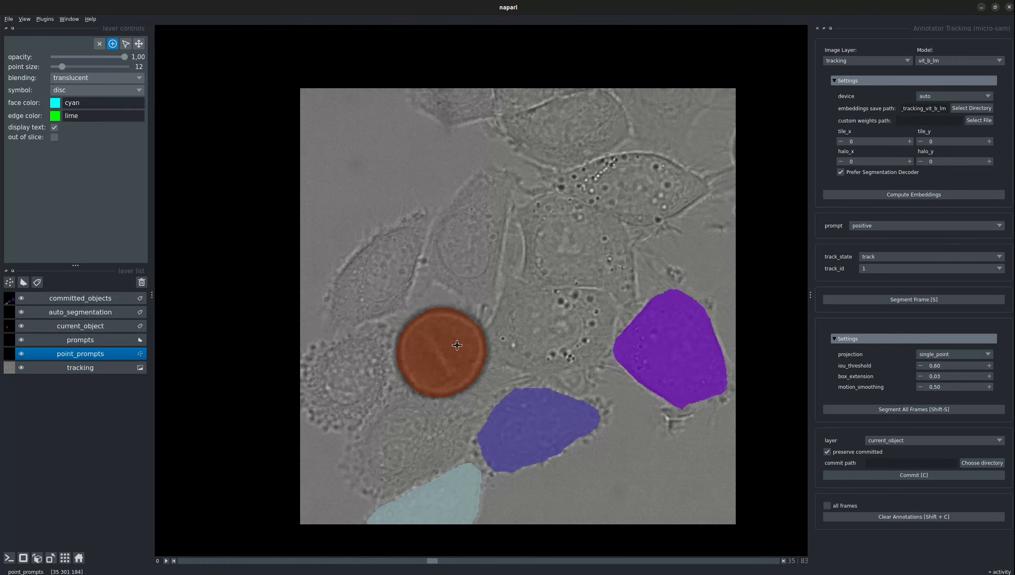
left_click(900, 515)
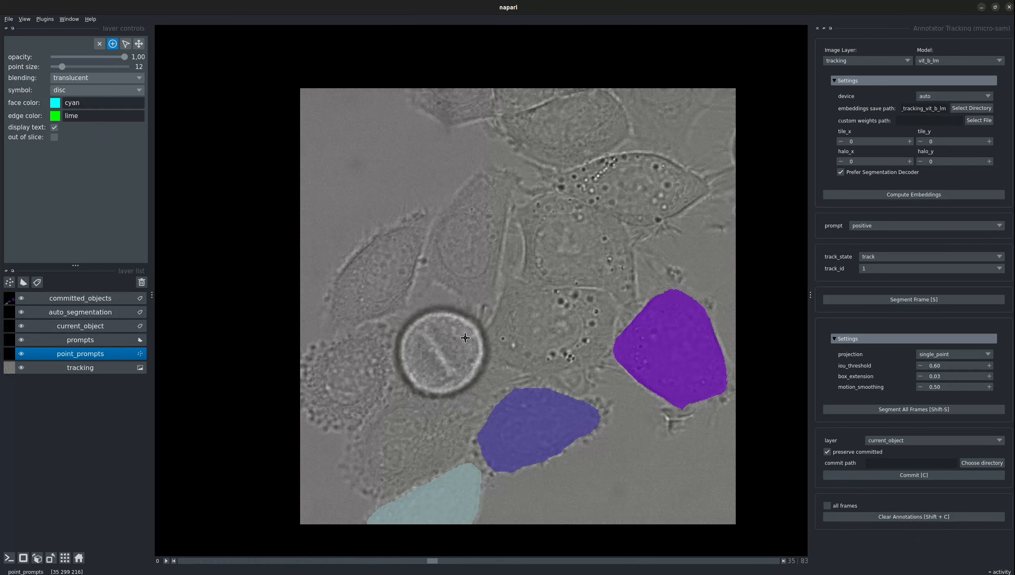
left_click(444, 349)
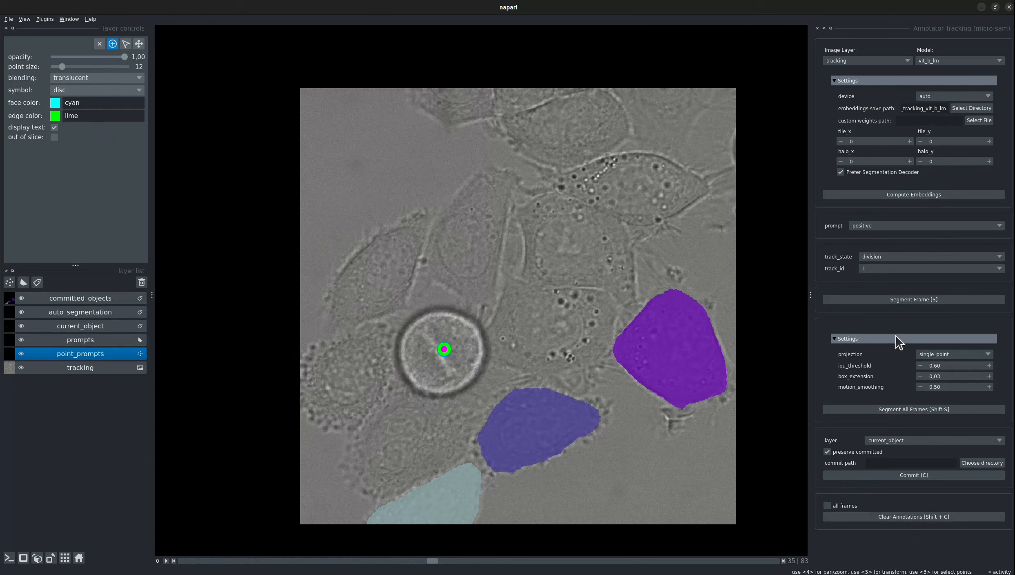
left_click(902, 408)
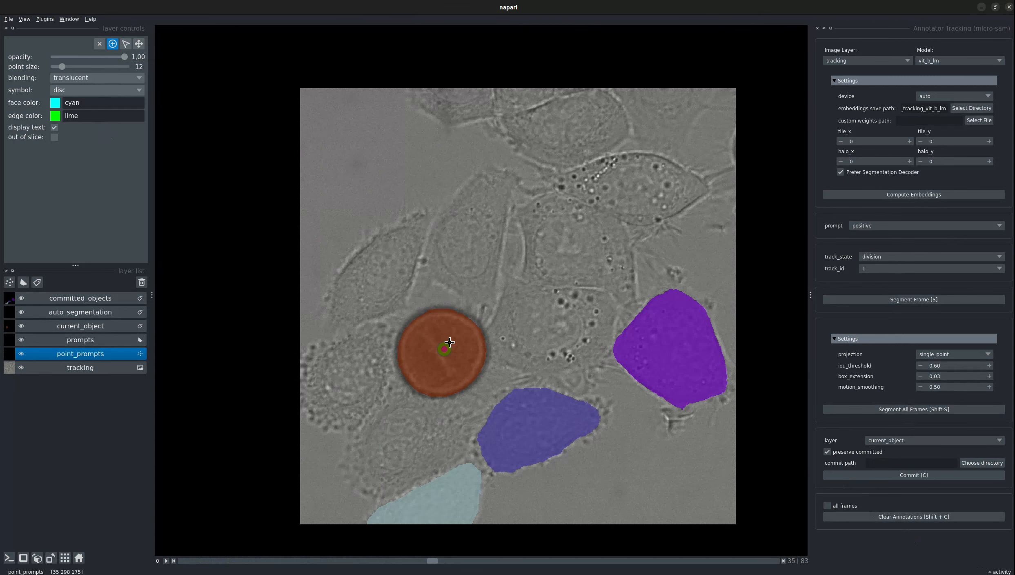
Mark the upper-right daughter cell in frame 36 with a positive point, set it to state track and track 2, and segment all frames.
key("Right")
left_click(464, 324)
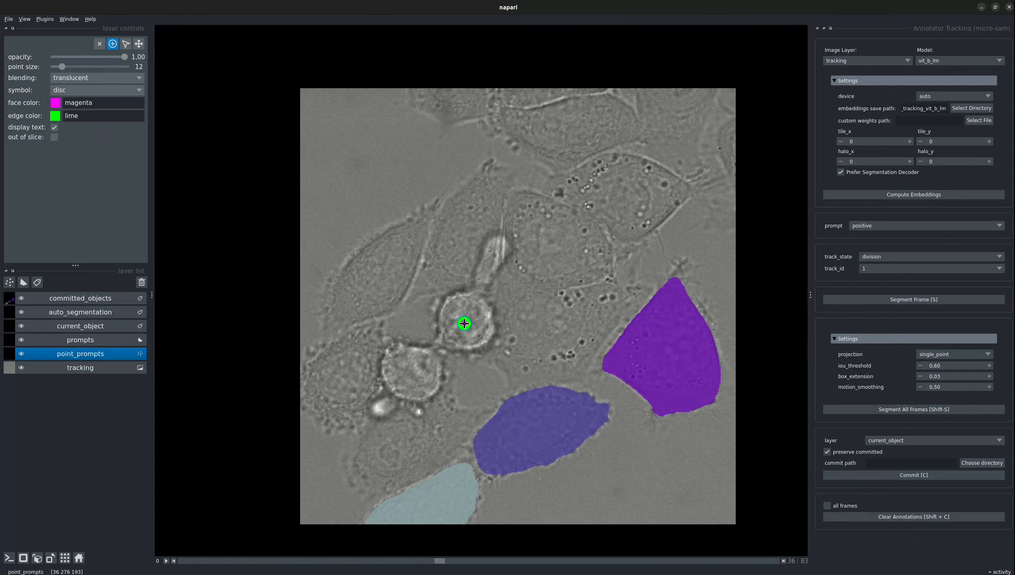
left_click(881, 256)
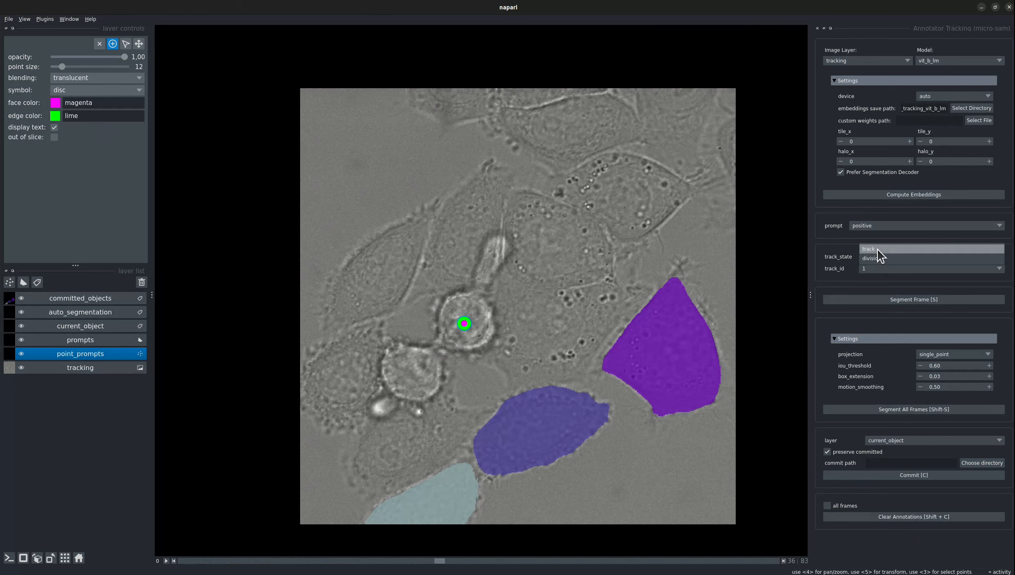
left_click(877, 249)
left_click(876, 267)
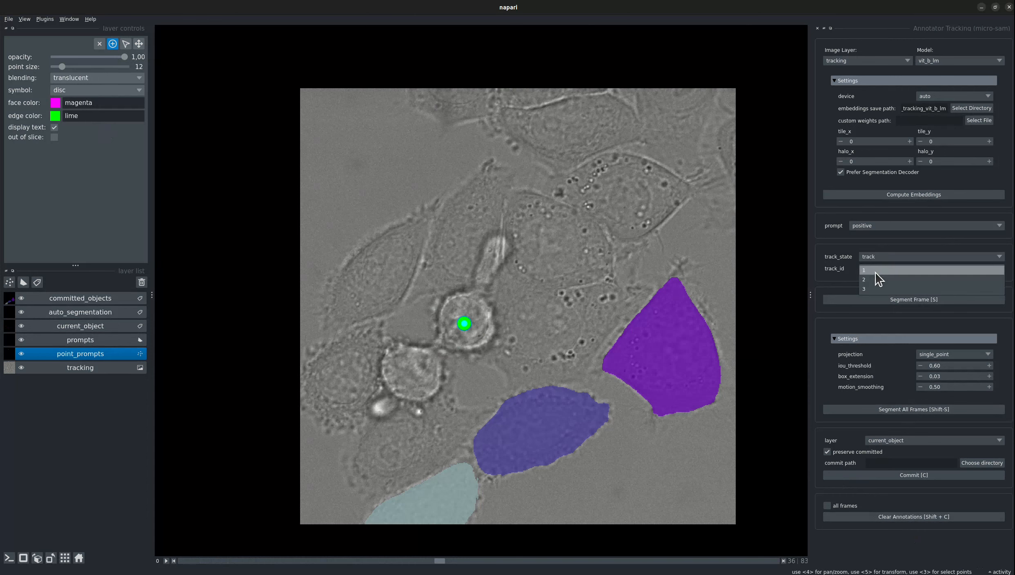
left_click(874, 280)
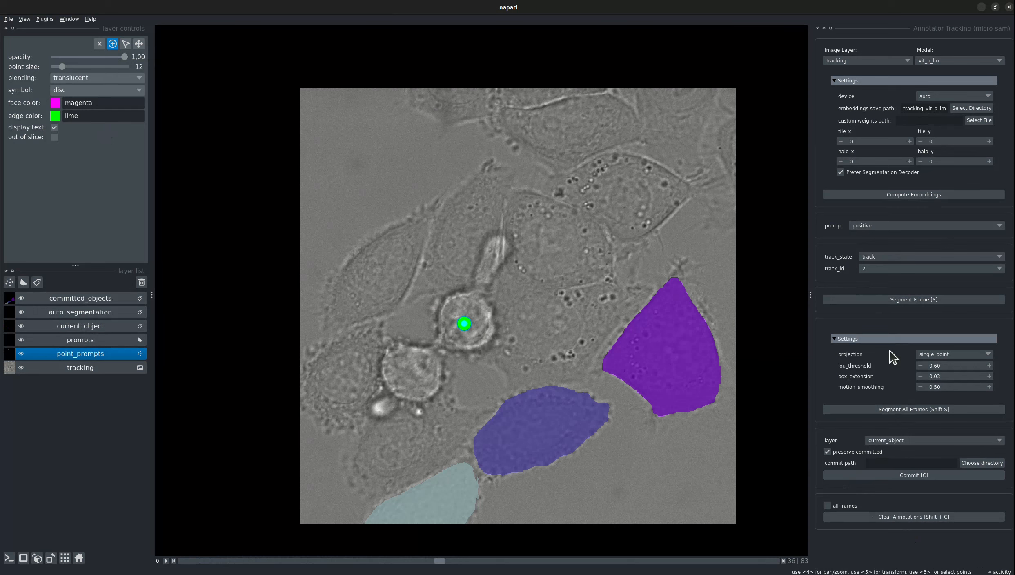
left_click(899, 408)
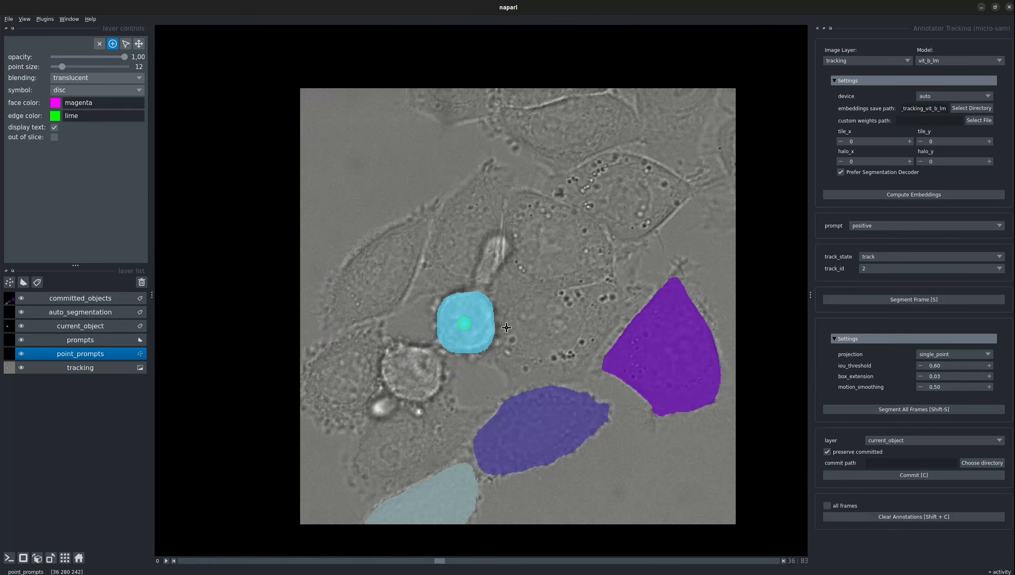
Extend track 2 from a positive point on the daughter cell in frame 41 and compare the result in frames 39 to 42.
key("Right")
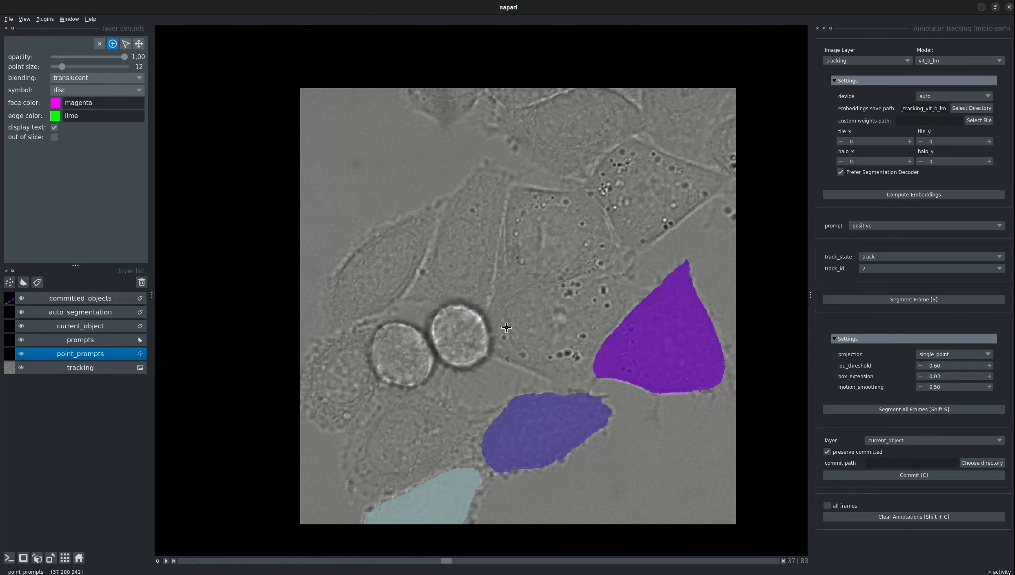
key("Right")
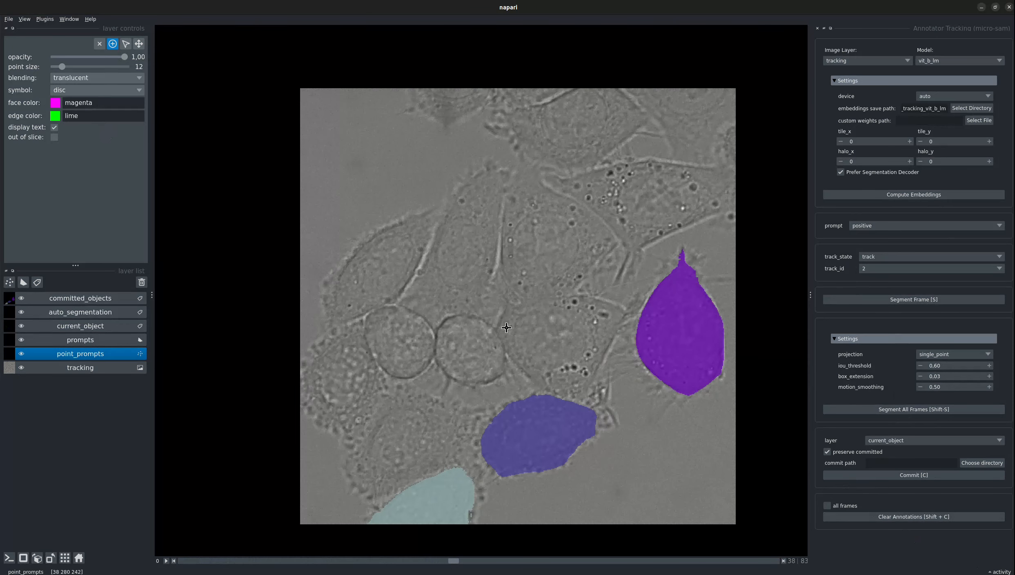
key("Right")
key("Right")
key("Right")
left_click(480, 351)
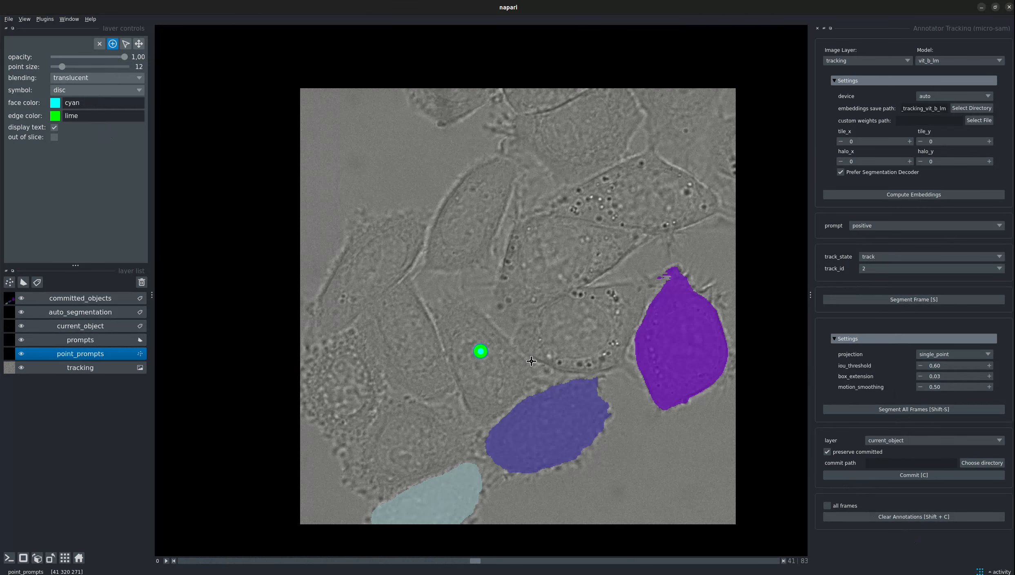
key("Left")
key("Left")
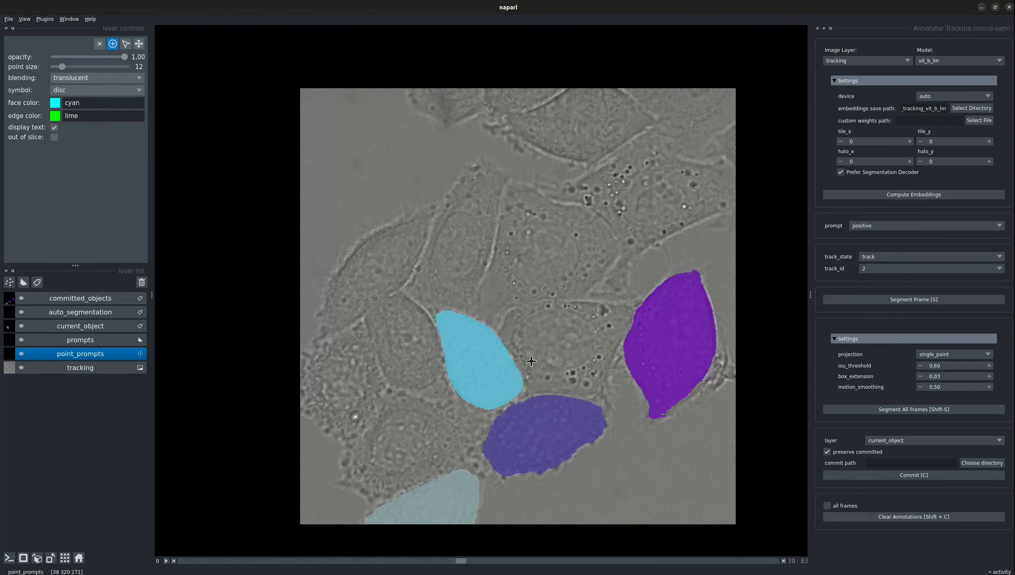
key("Right")
key("Right")
key("Right")
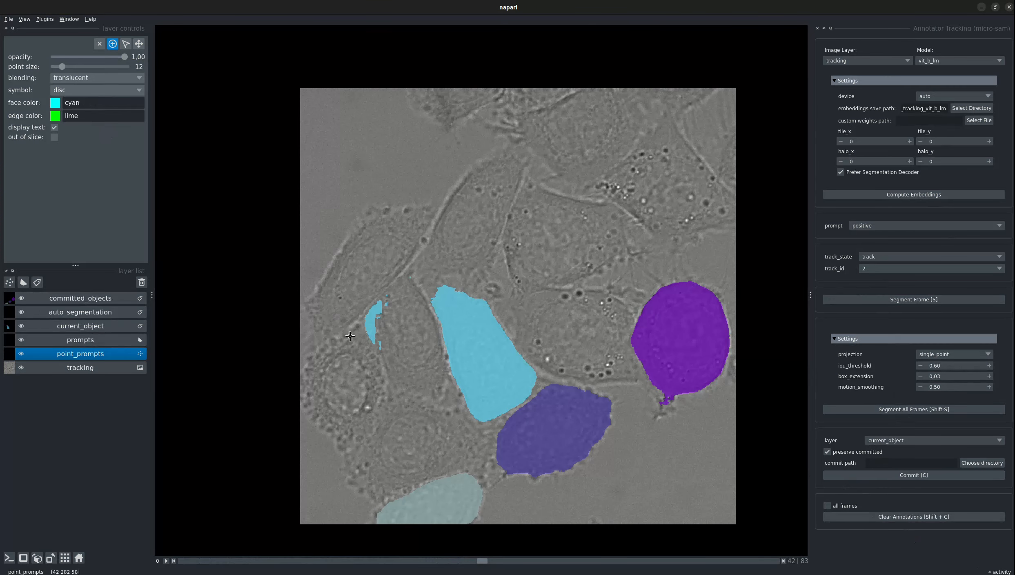
Add a positive point on the track 2 daughter cell in frame 42 and check its segmentation in the frames up to 47.
left_click(485, 349)
key("Right")
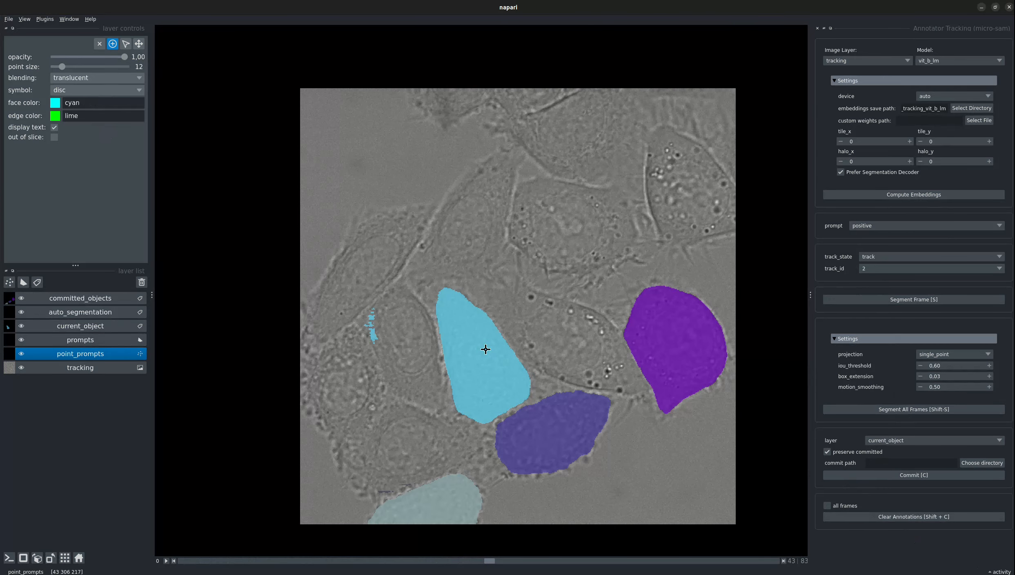
key("Right")
key("Left")
key("Right")
key("Right")
key("Right")
key("Right")
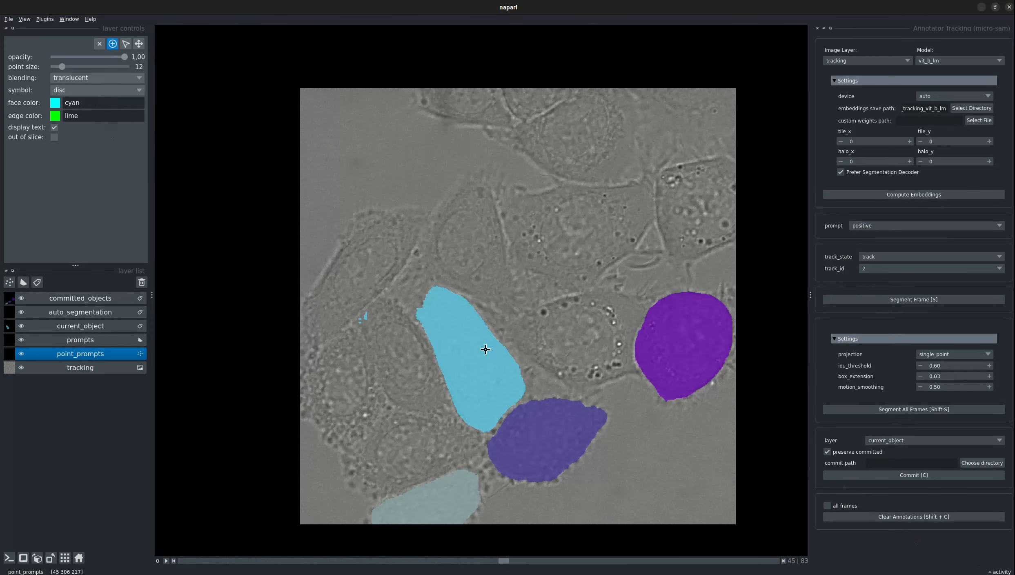
key("Left")
key("Right")
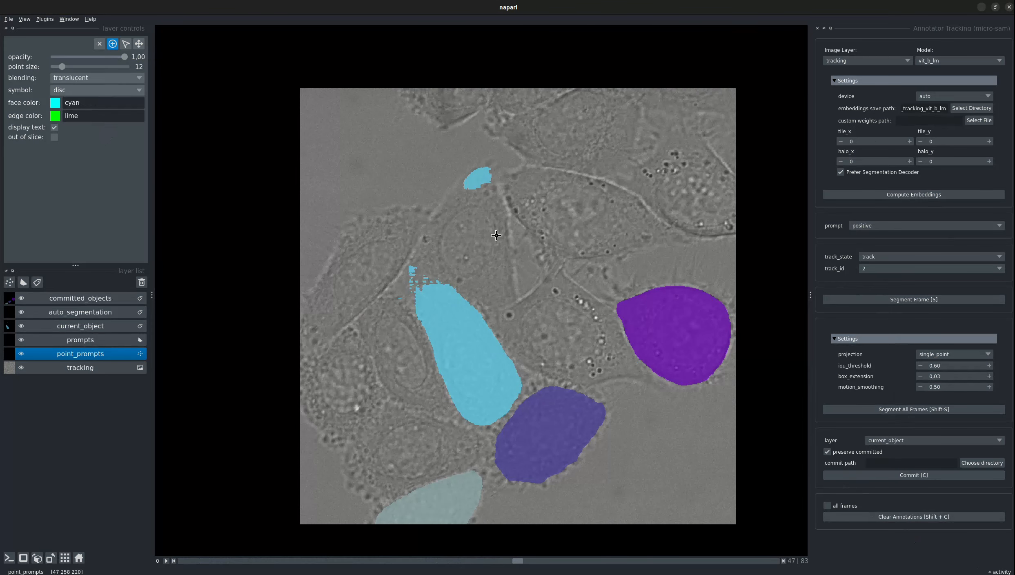
Refine the track 2 cell in frames 47 to 50 with a positive point at its centre in each frame.
left_click(468, 360)
key("Right")
left_click(468, 360)
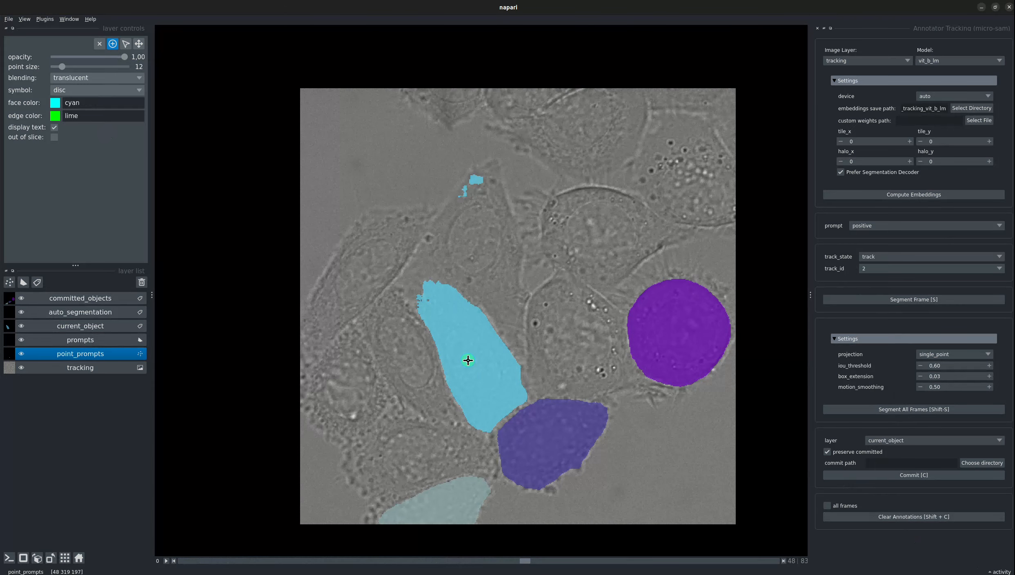
key("Right")
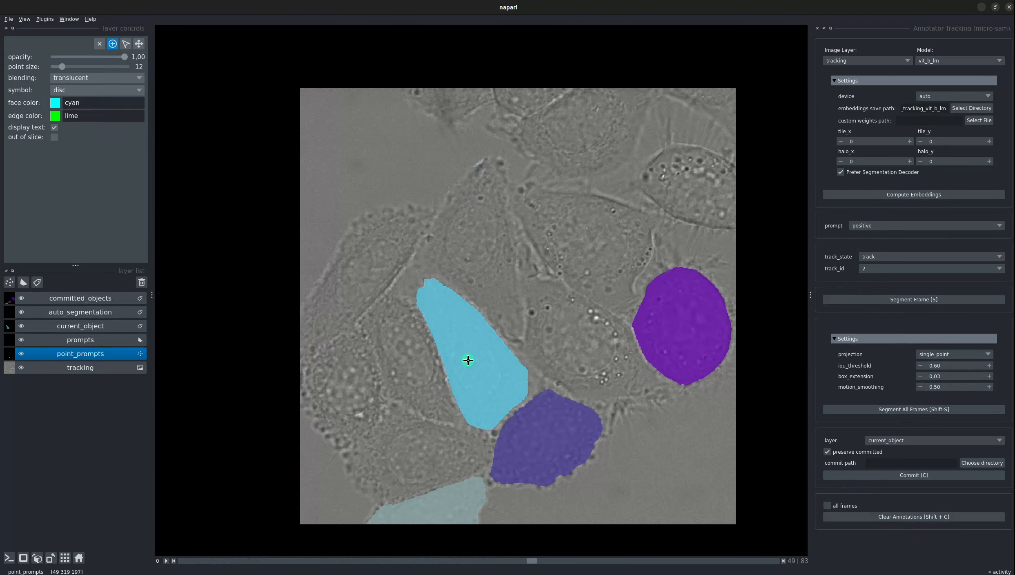
key("Right")
left_click(468, 360)
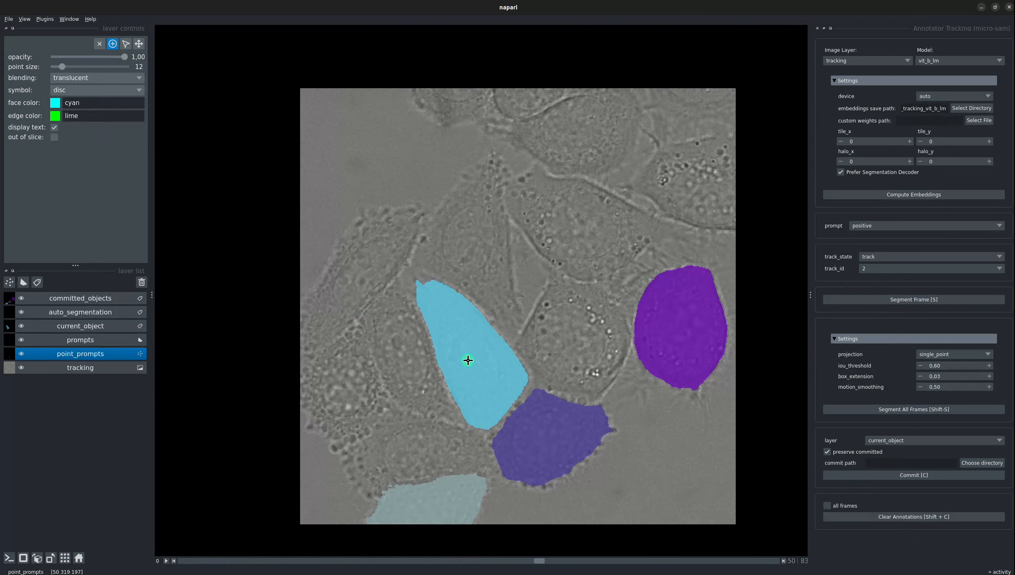
Place a positive point at the centre of the track 2 cell in frame 55 and segment that frame.
key("Right")
key("Right")
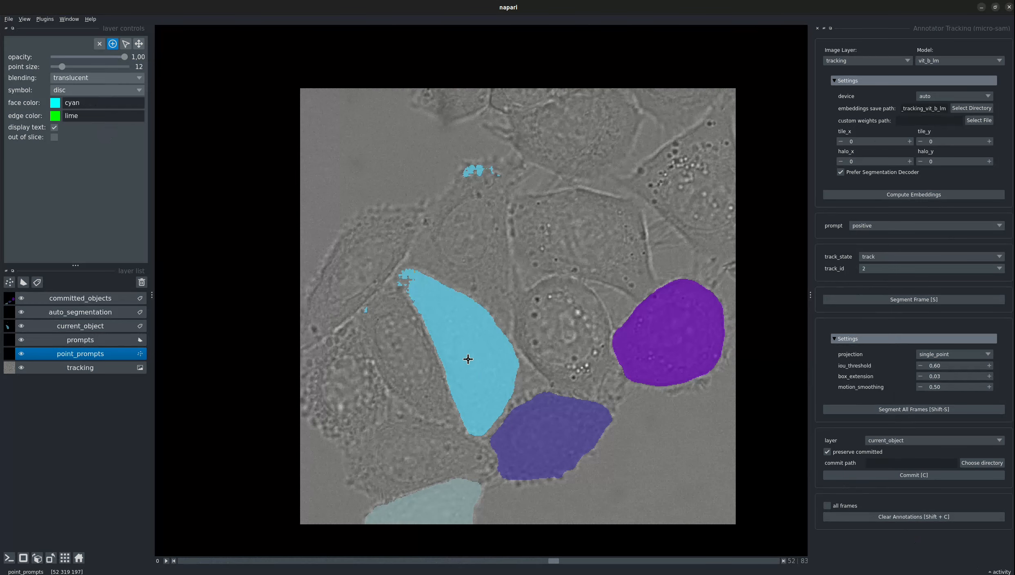
key("Right")
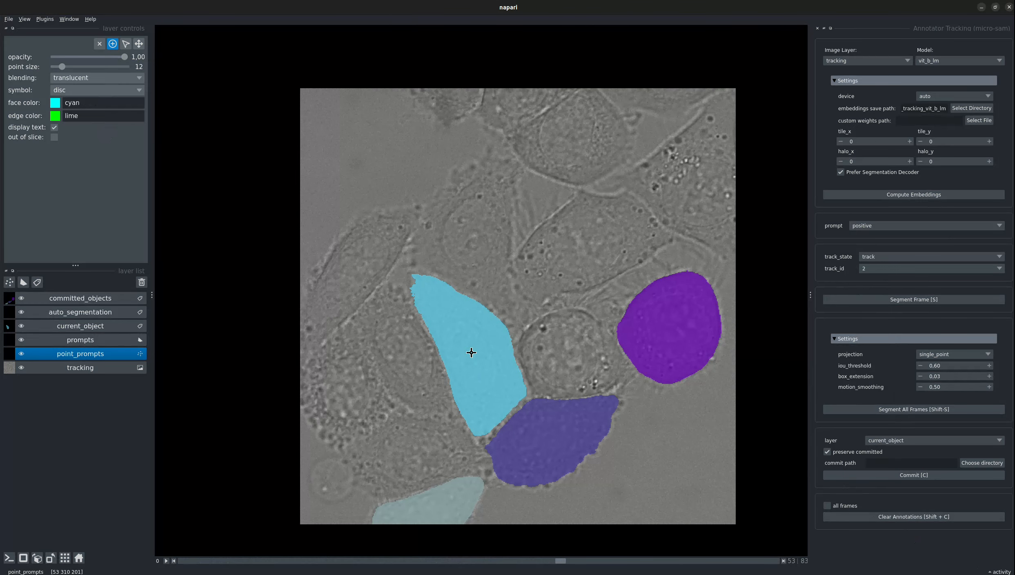
key("Right")
key("Right")
left_click(471, 352)
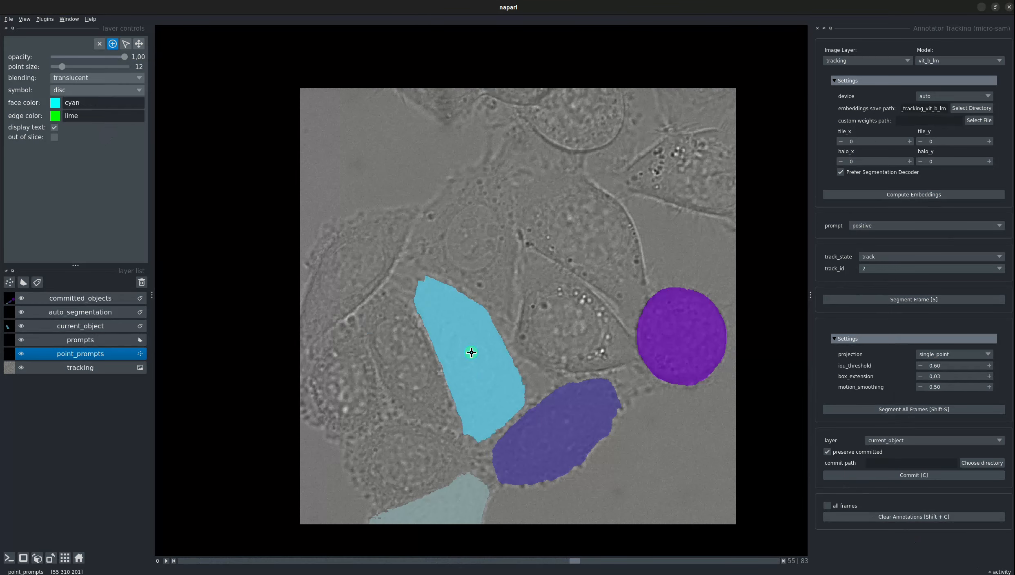
key("s")
Refine the track 2 cell in frames 63, 64 and 65 with a positive point near its centre in each frame.
key("Right")
key("Right")
key("Right")
key("Right")
key("Right")
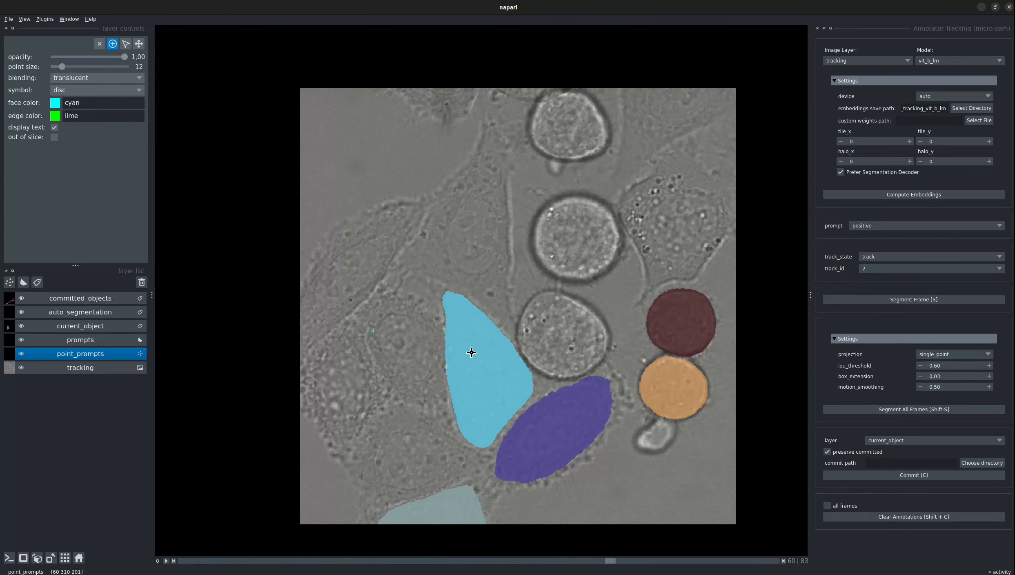
key("Right")
key("Right")
key("Right")
left_click(471, 352)
key("s")
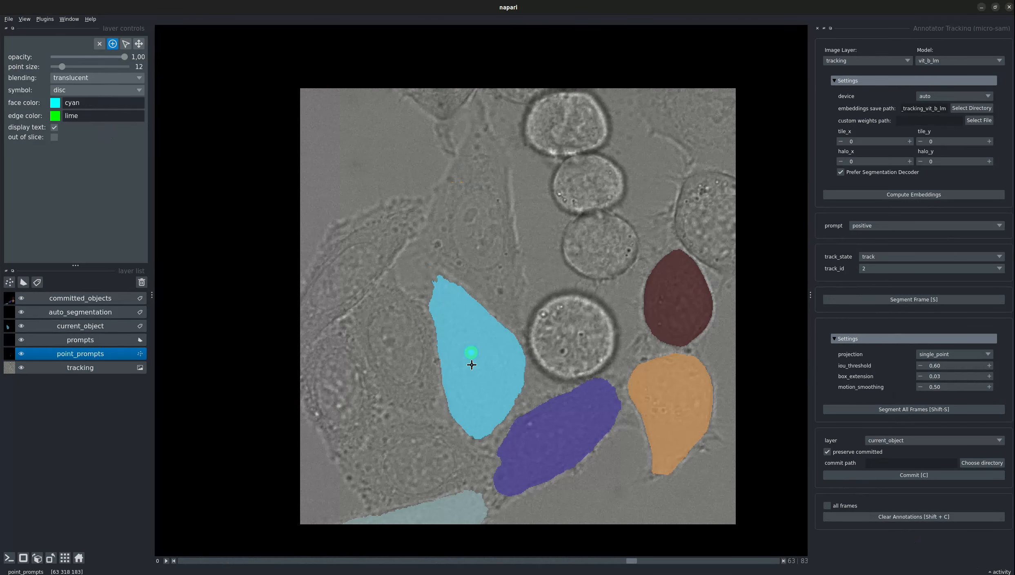
key("Right")
left_click(484, 353)
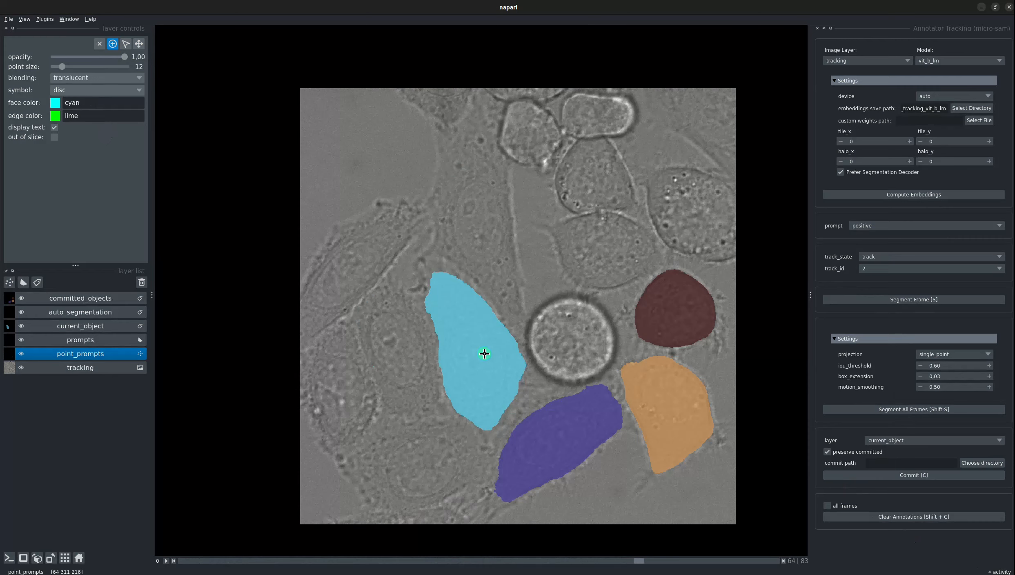
key("Right")
left_click(484, 353)
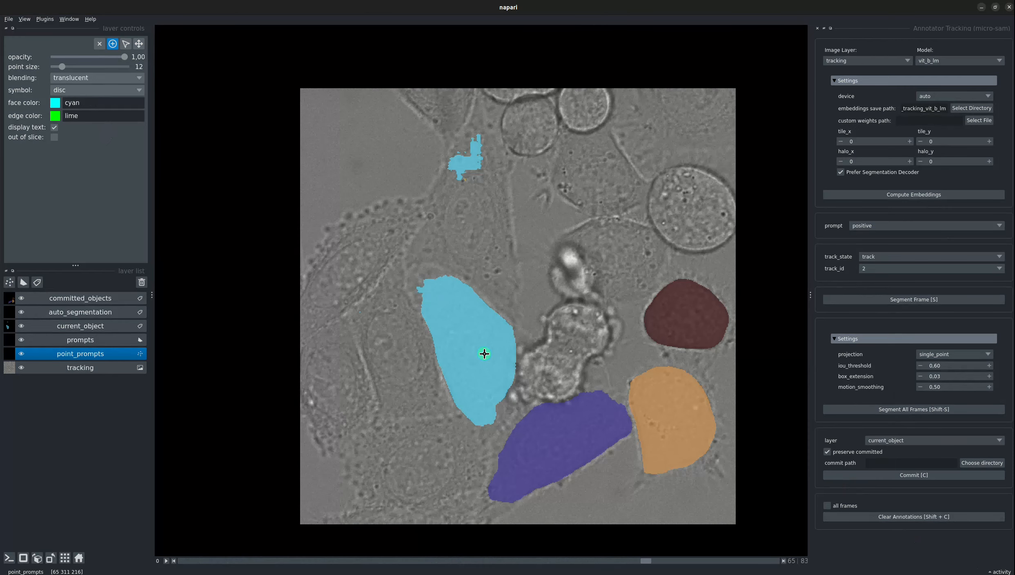
Correct track 2 in frame 69 with a positive point on the cell and a negative point on the stray patch above it.
key("Right")
key("Right")
key("Right")
key("Right")
key("Right")
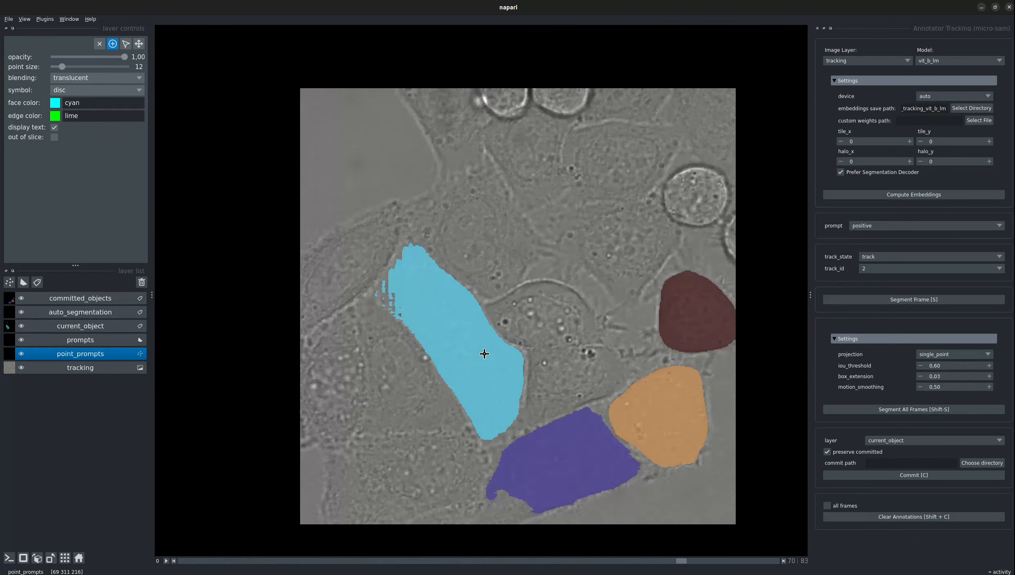
key("Left")
left_click(484, 354)
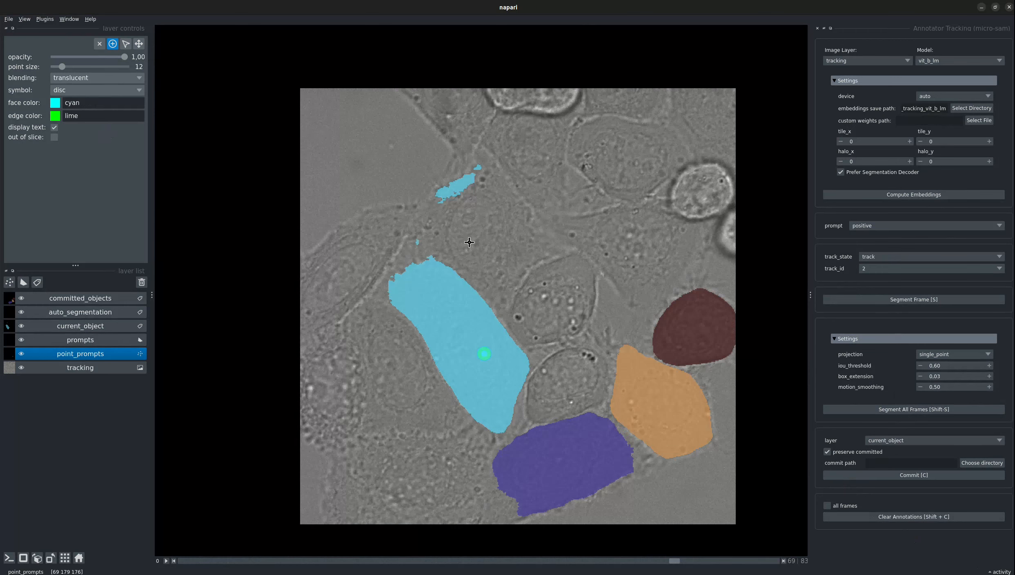
right_click(457, 189)
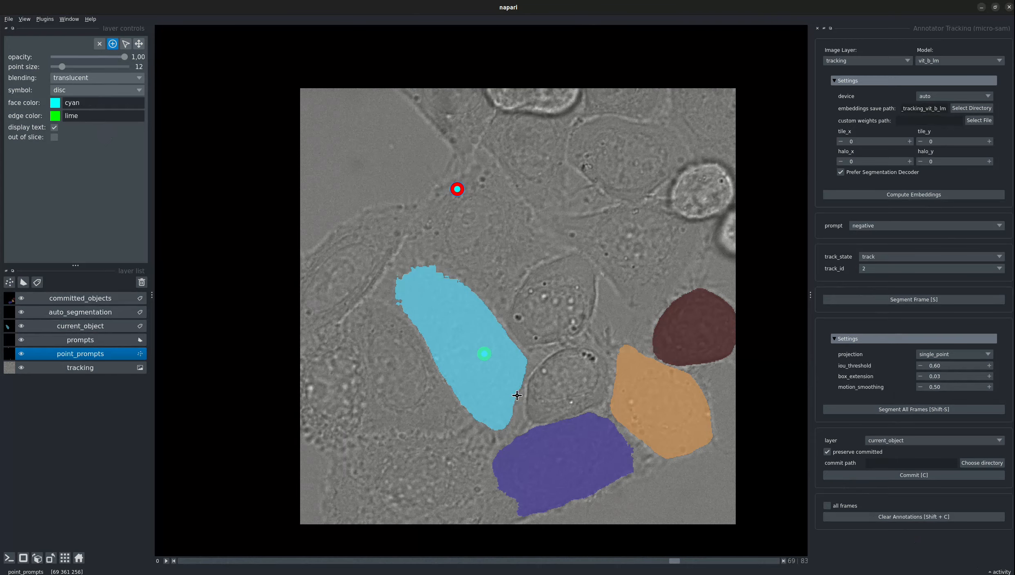
Review the track 2 segmentation forward to frame 80 and back to the two daughter cells in frame 36.
key("Right")
key("Right")
key("Right")
key("Right")
key("Right")
key("Right")
key("Right")
key("Right")
key("Right")
key("Right")
key("Right")
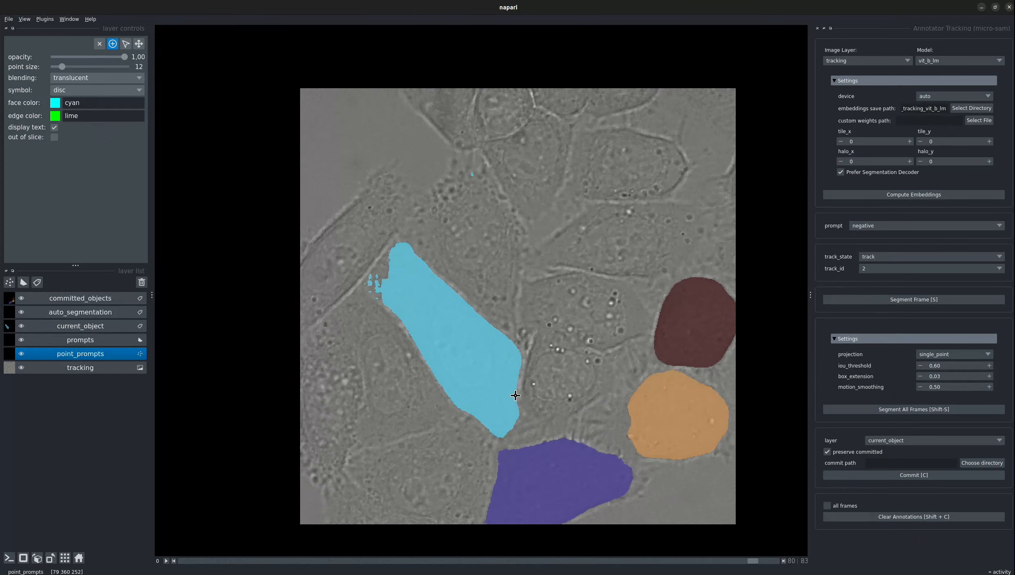
key("Left")
key("Left")
key("Left")
key("Left")
key("Left")
key("Left")
key("Left")
key("Left")
key("Left")
key("Left")
key("Left")
key("Left")
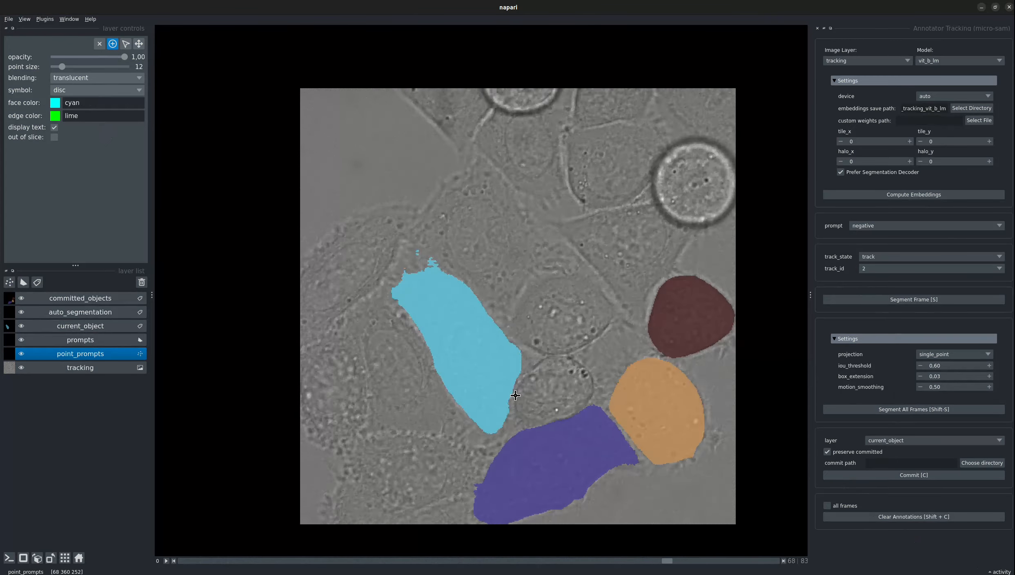
key("Left")
key("Left")
key("Left")
key("Left")
key("Left")
key("Left")
key("Left")
key("Left")
key("Left")
key("Left")
key("Left")
key("Left")
key("Left")
key("Left")
key("Left")
key("Left")
key("Left")
key("Left")
key("Left")
key("Left")
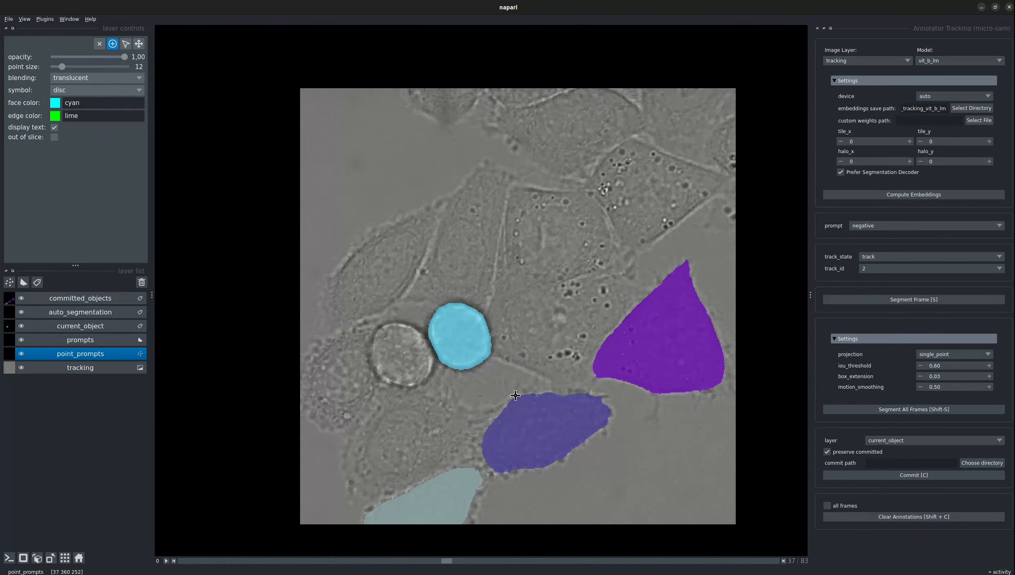
key("Left")
key("Left")
key("Left")
key("Left")
key("Right")
key("Right")
key("Right")
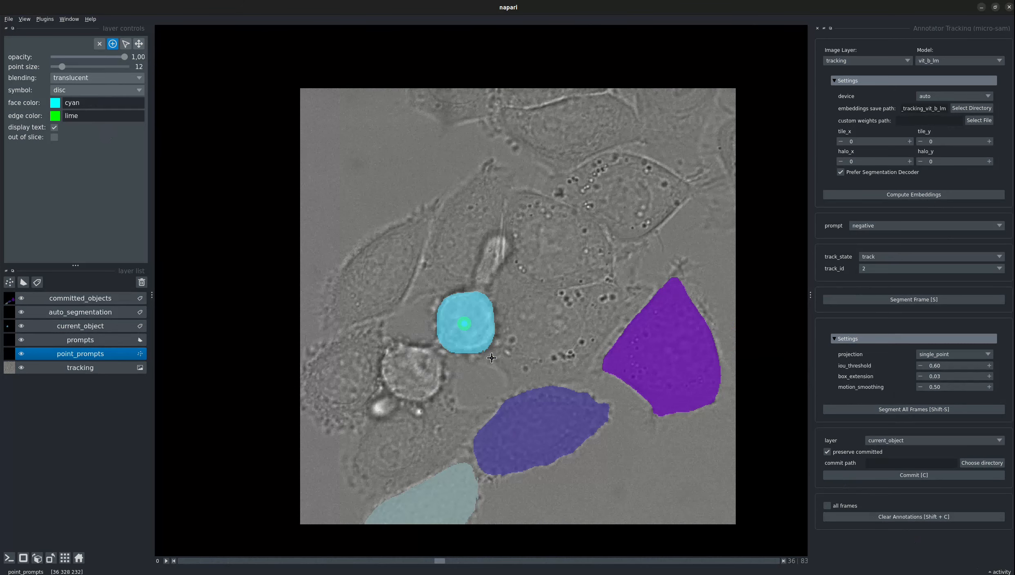
Mark the lower-left daughter cell in frame 36 with a positive point, assign it to track 3 and segment the frame.
left_click(406, 369)
key("t")
left_click(870, 271)
left_click(869, 280)
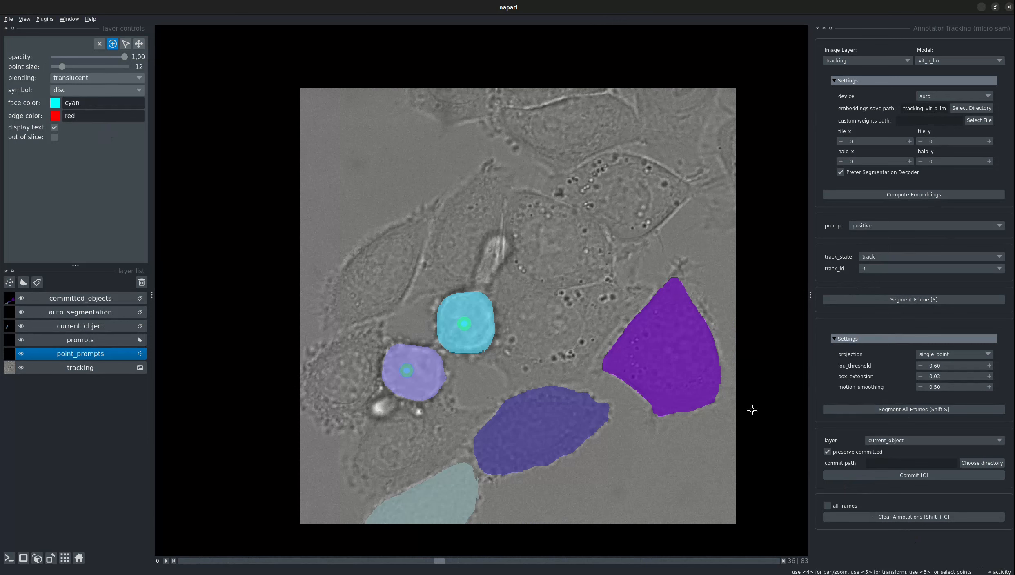
Mark the track 3 daughter cell in frame 40 with a positive point and segment all frames.
key("Right")
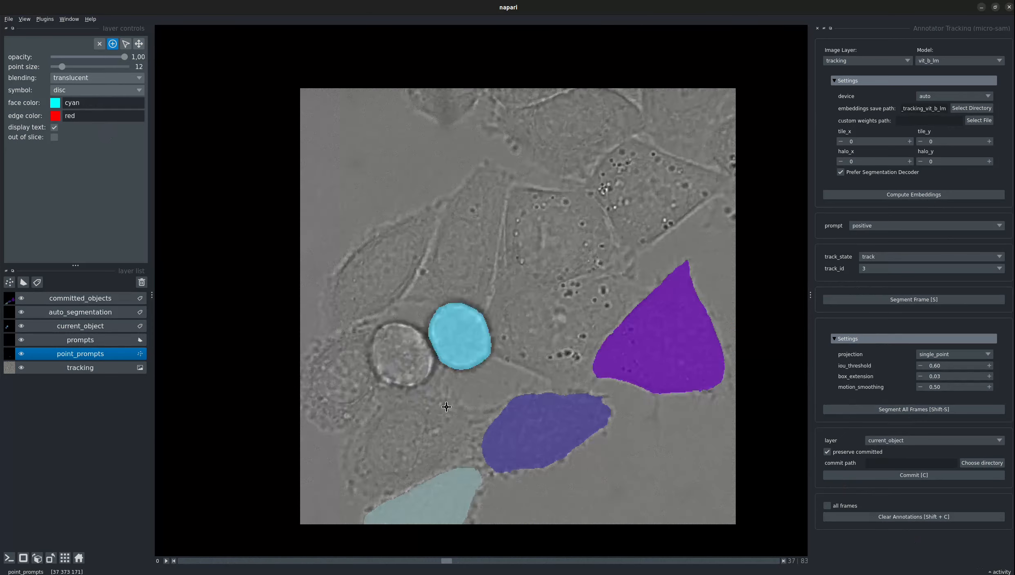
key("Right")
key("Right")
key("Right")
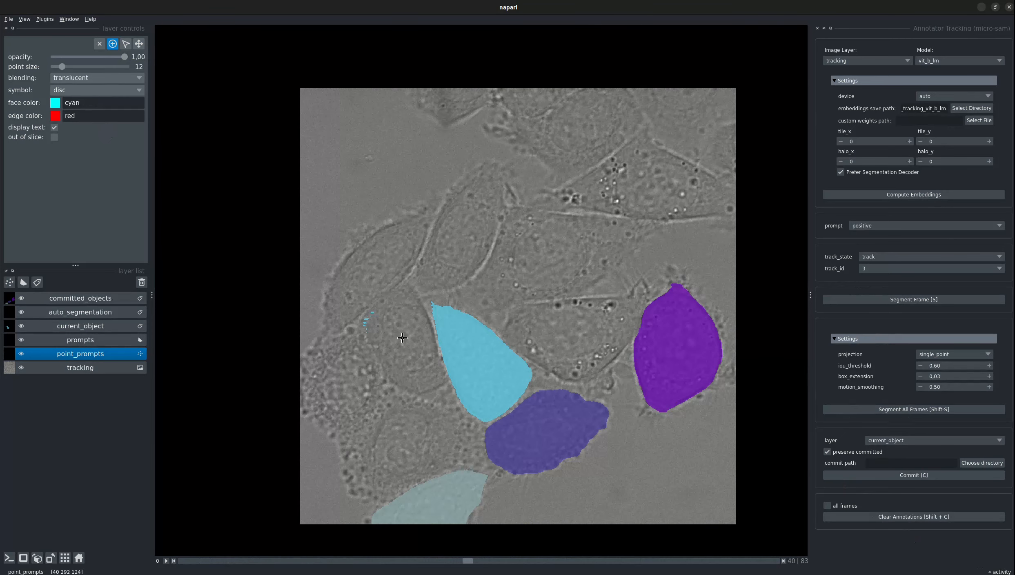
left_click(402, 337)
Review the track 3 segmentation from frame 41 up to frame 73.
key("Right")
key("Right")
key("Right")
key("Right")
key("Right")
key("Right")
key("Right")
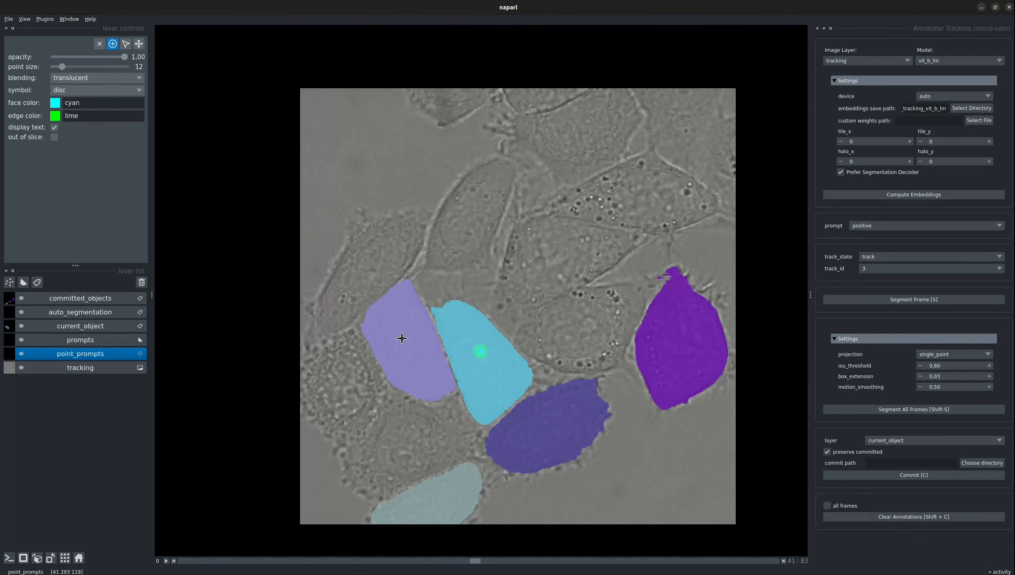
key("Right")
key("Right")
key("Right")
key("Right")
key("Right")
key("Right")
key("Right")
key("Right")
key("Right")
key("Right")
key("Right")
key("Right")
key("Right")
key("Right")
key("Right")
key("Right")
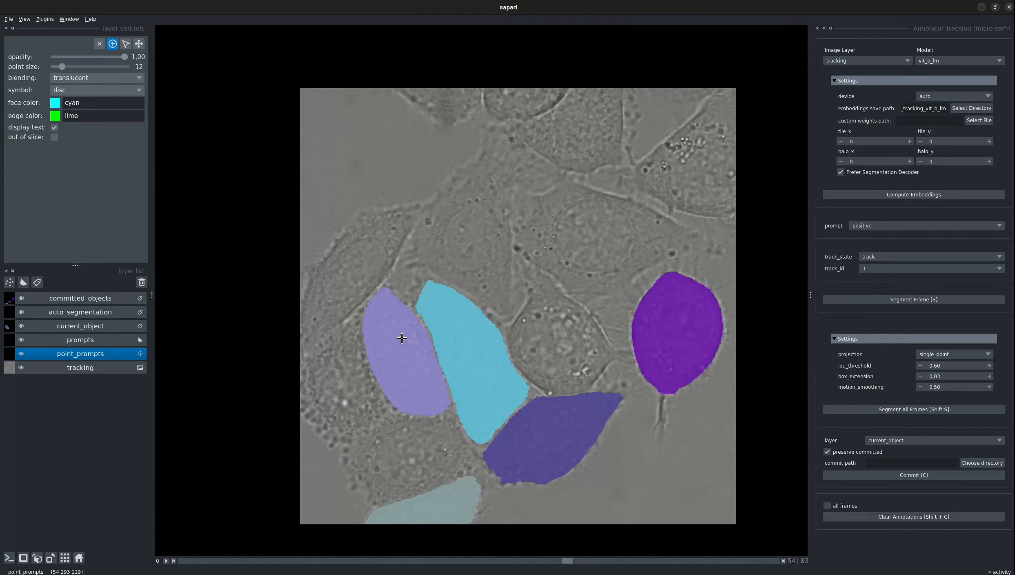
key("Right")
key("Right")
key("Right")
key("Right")
key("Right")
key("Right")
key("Right")
key("Right")
key("Right")
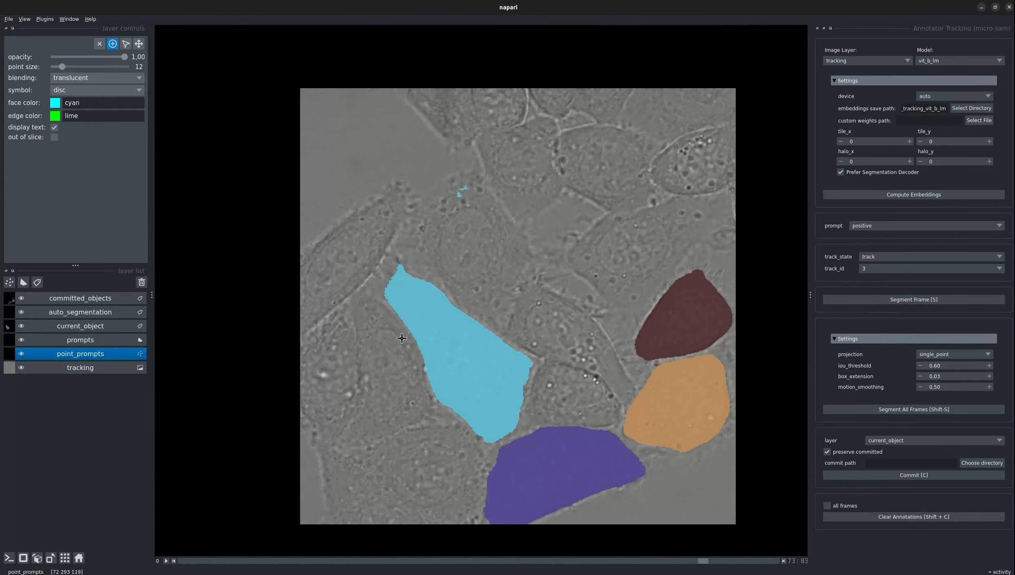
key("Left")
key("Right")
key("Right")
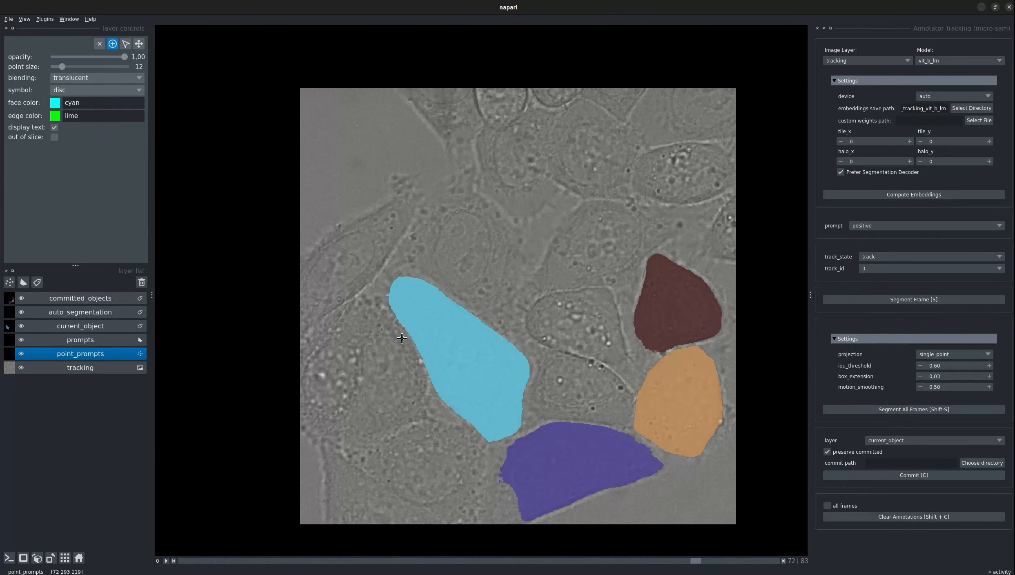
Mark the track 3 cell in frame 77 with a positive point and segment all frames.
key("Left")
key("Left")
key("Right")
key("Right")
key("Right")
key("Right")
key("Right")
key("Right")
left_click(395, 362)
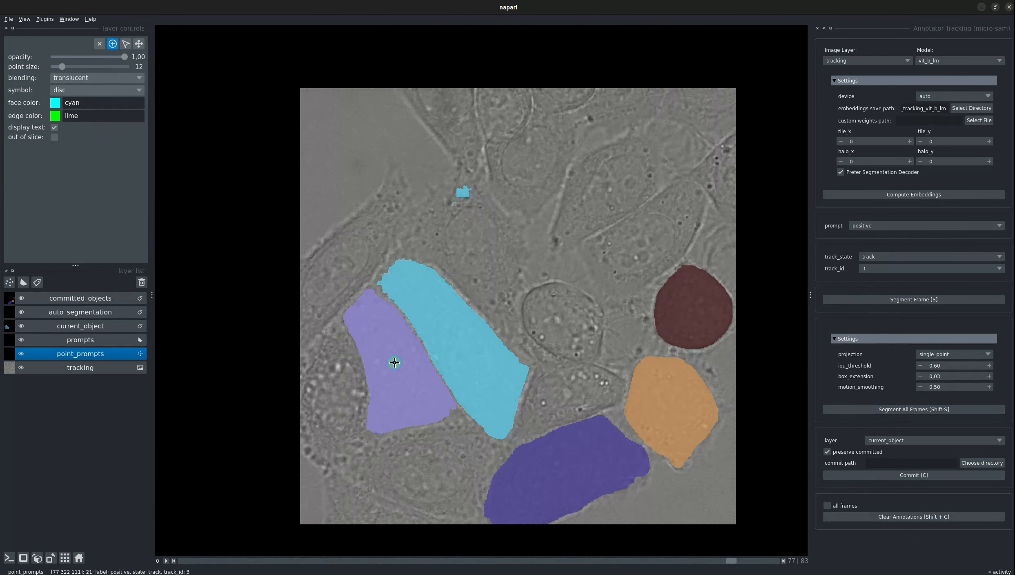
Mark the track 3 cell in frame 72 with two positive points and segment the frame.
key("Left")
key("Left")
key("Left")
key("Left")
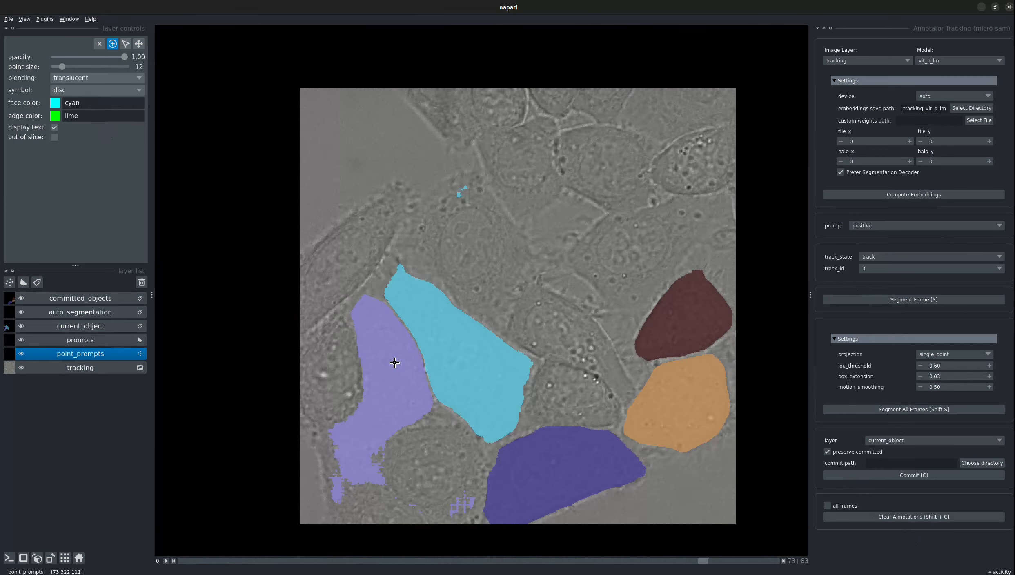
key("Left")
key("Left")
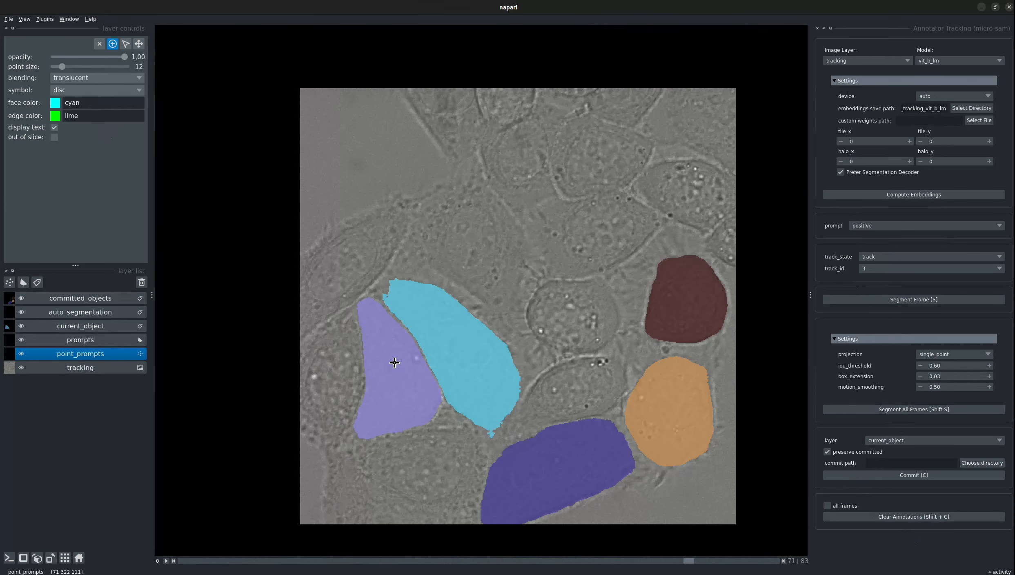
key("Right")
left_click(391, 369)
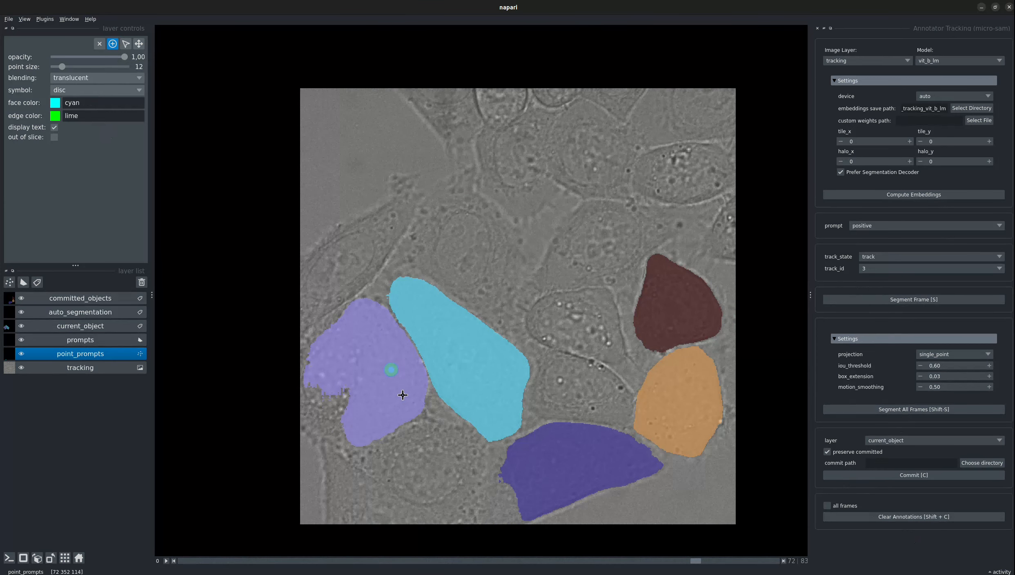
left_click(330, 367)
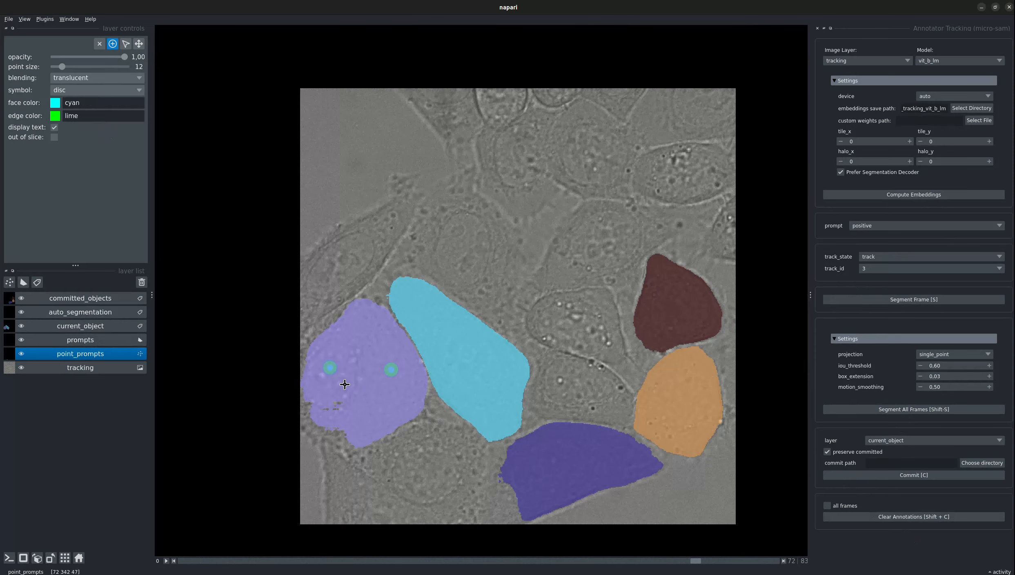
Correct the track 3 cell in frame 73 with two positive points inside it and two negative points below, and segment the frame.
key("t")
key("Right")
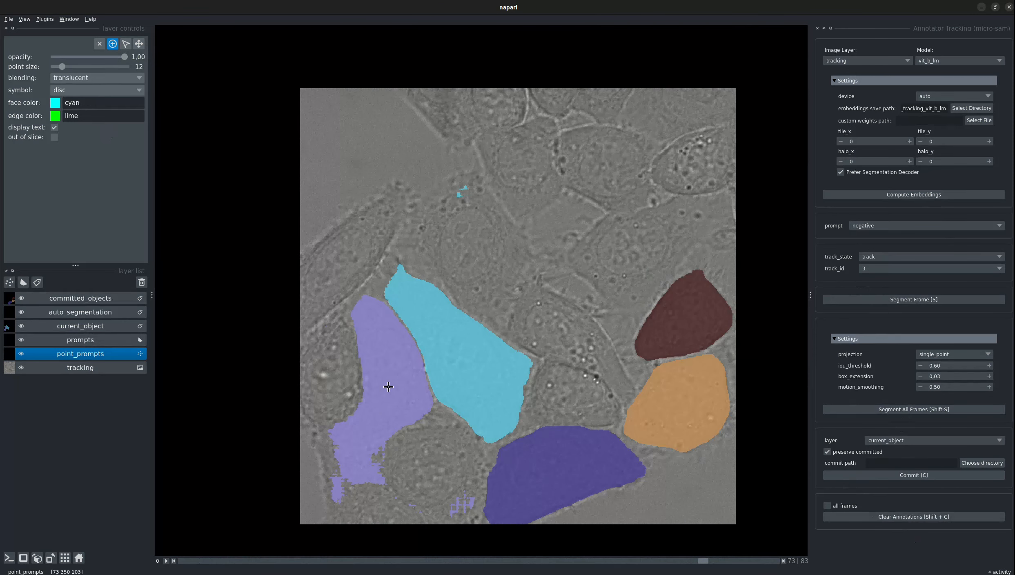
key("t")
left_click(388, 358)
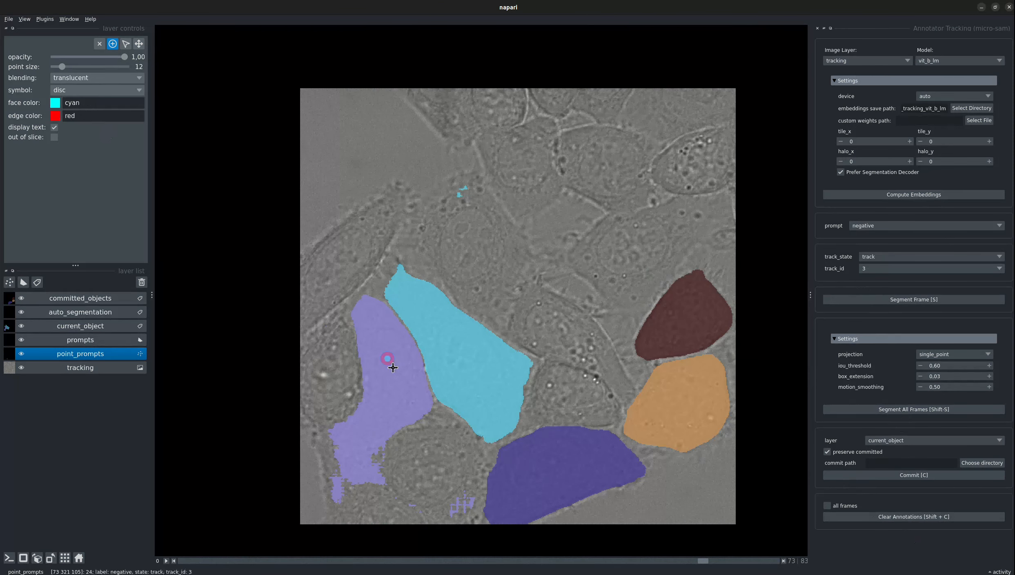
key("t")
left_click(357, 454)
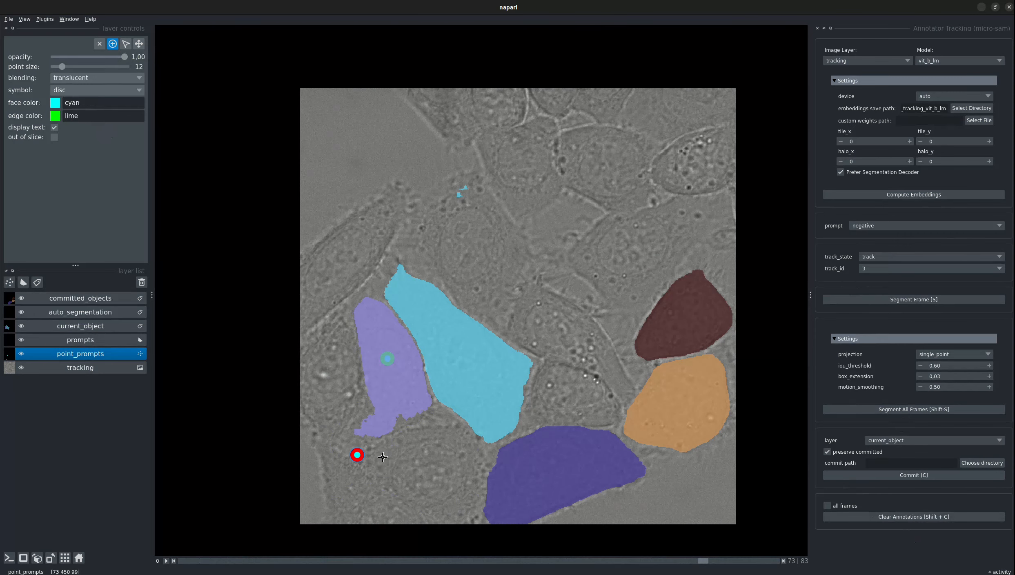
left_click(376, 432)
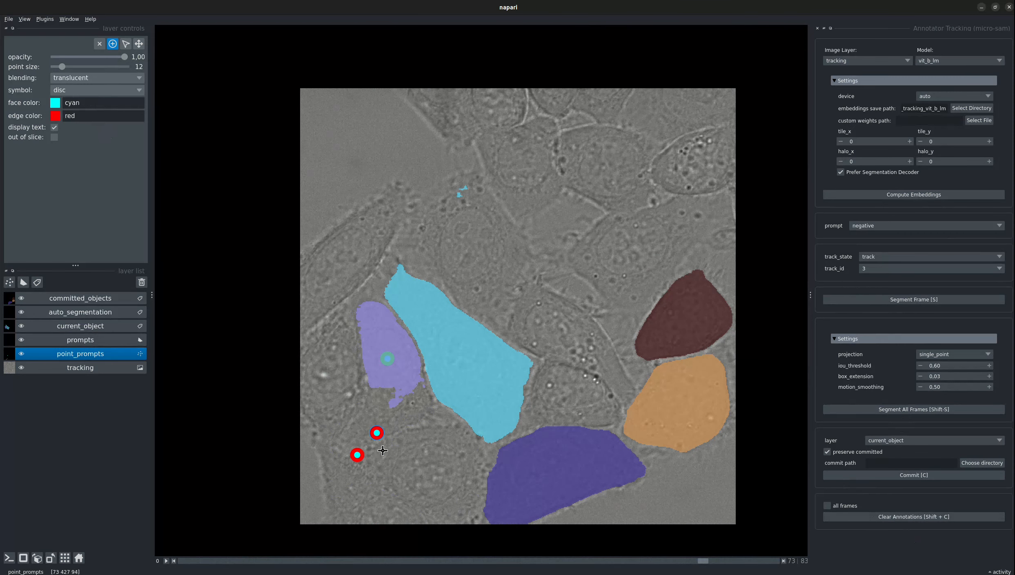
left_click(394, 412)
key("t")
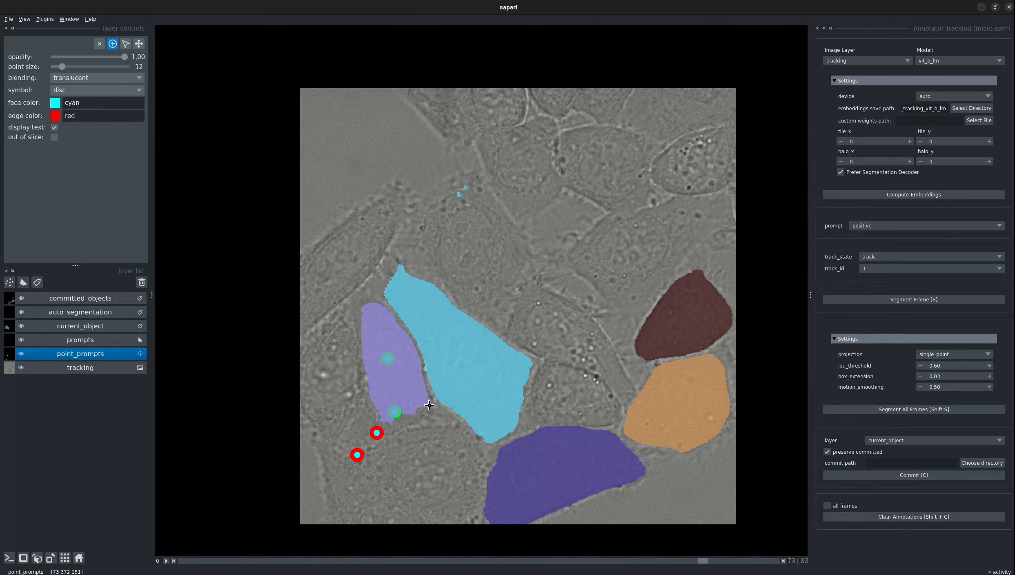
Correct the track 3 cell in frame 74 with a positive point inside and a negative point on the spill-over below, and segment the frame.
key("Right")
key("Left")
key("Right")
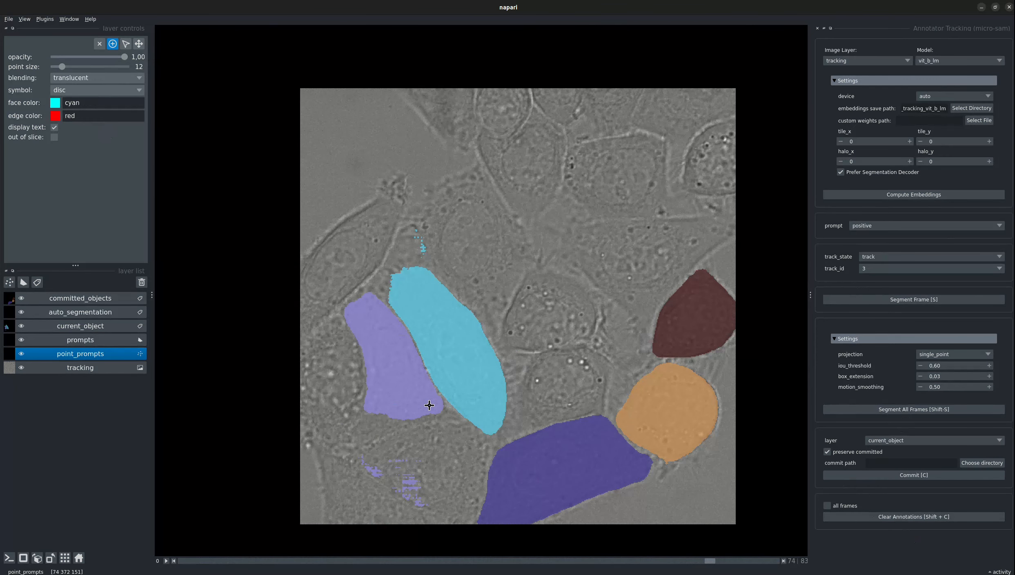
left_click(387, 356)
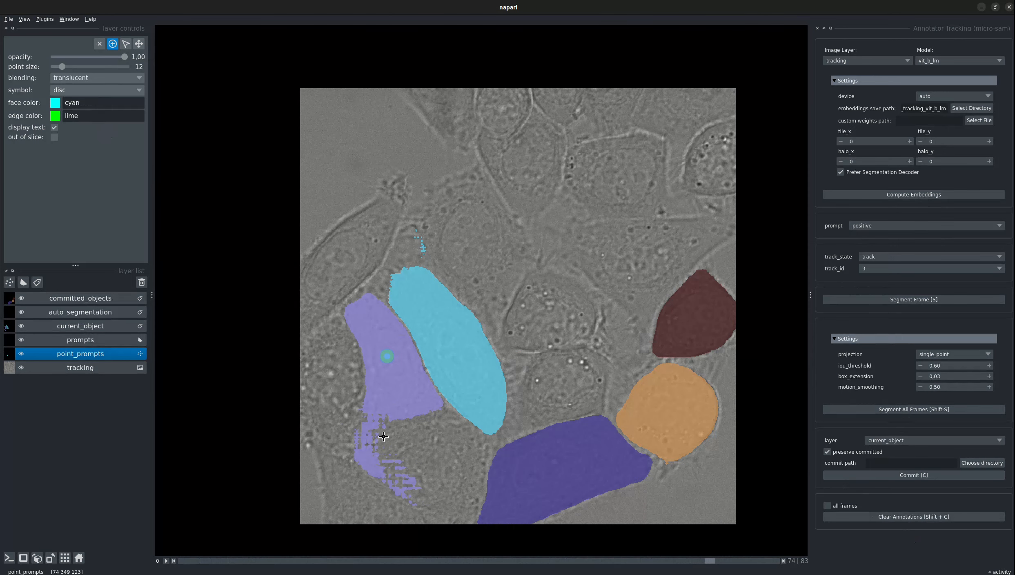
key("t")
left_click(370, 464)
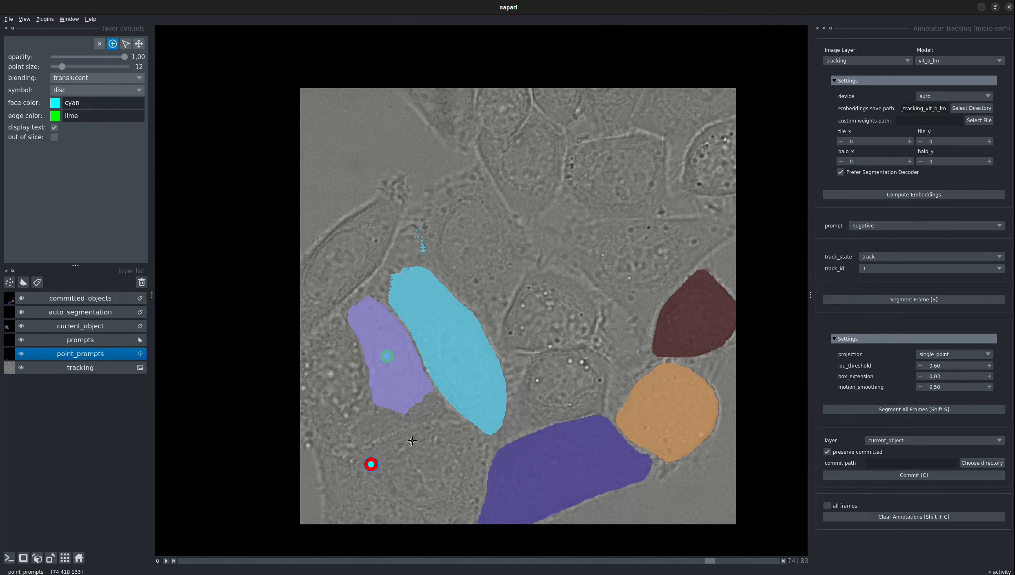
Review the daughter cell segmentations from frame 74 through the last frame, 83.
key("Right")
key("Right")
key("Right")
key("Right")
key("Right")
key("Right")
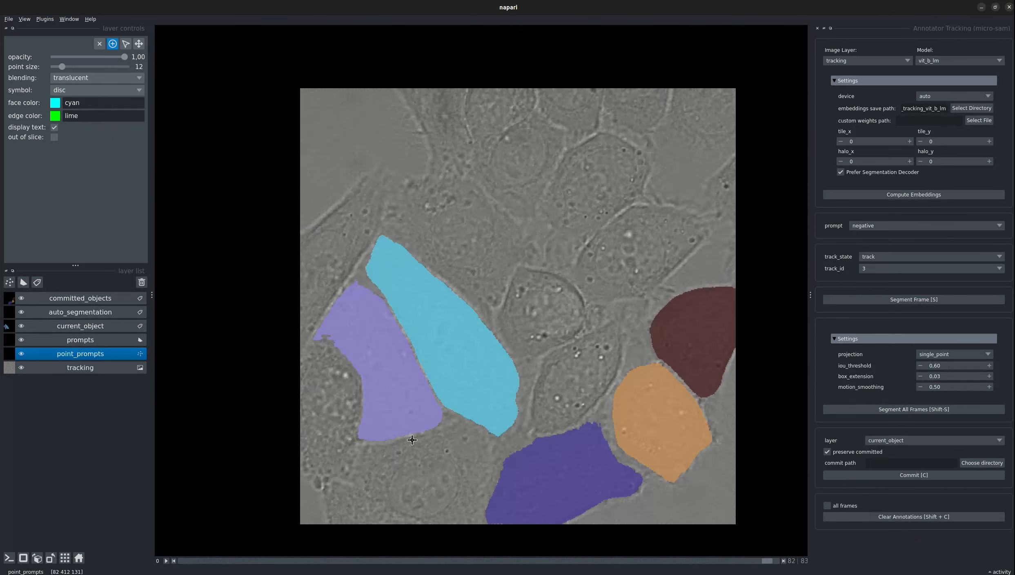
key("Left")
key("Left")
key("Left")
key("Left")
key("Left")
key("Left")
key("Right")
key("Right")
key("Right")
key("Right")
key("Right")
key("Right")
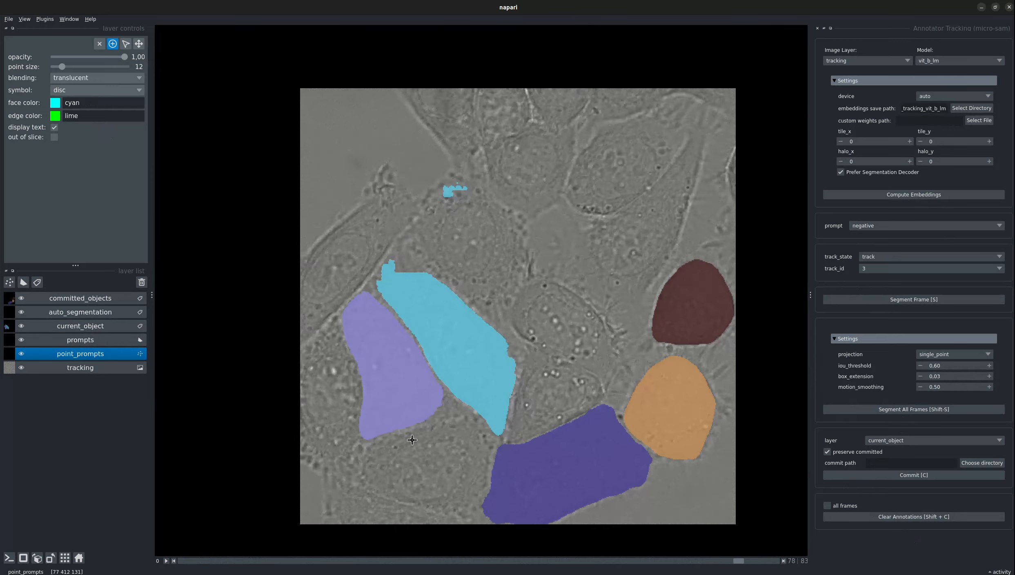
key("Right")
key("Right")
key("Right")
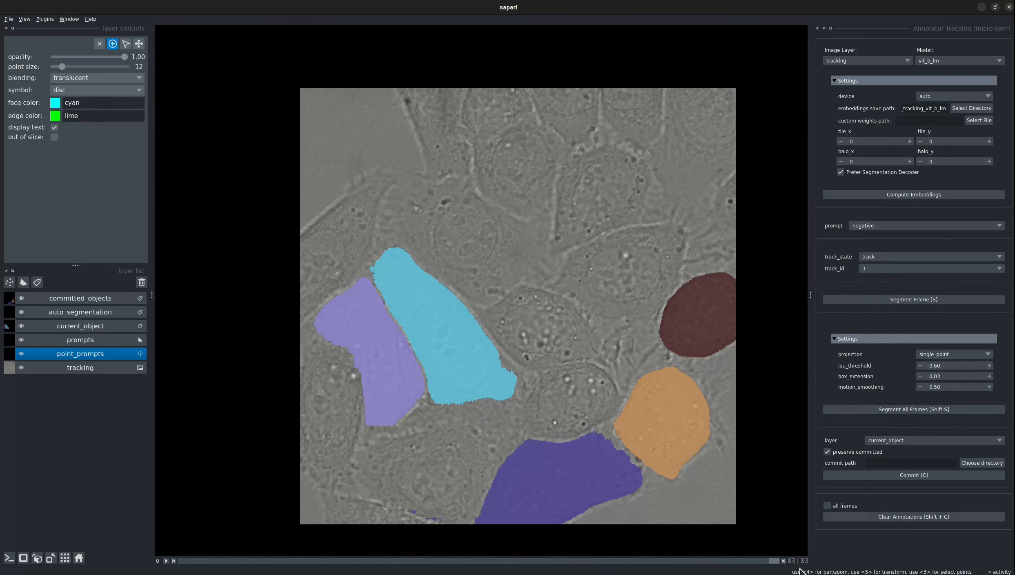
Return to frame 35, before the division, and commit the current object with its daughter tracks.
left_click_drag(774, 560, 433, 560)
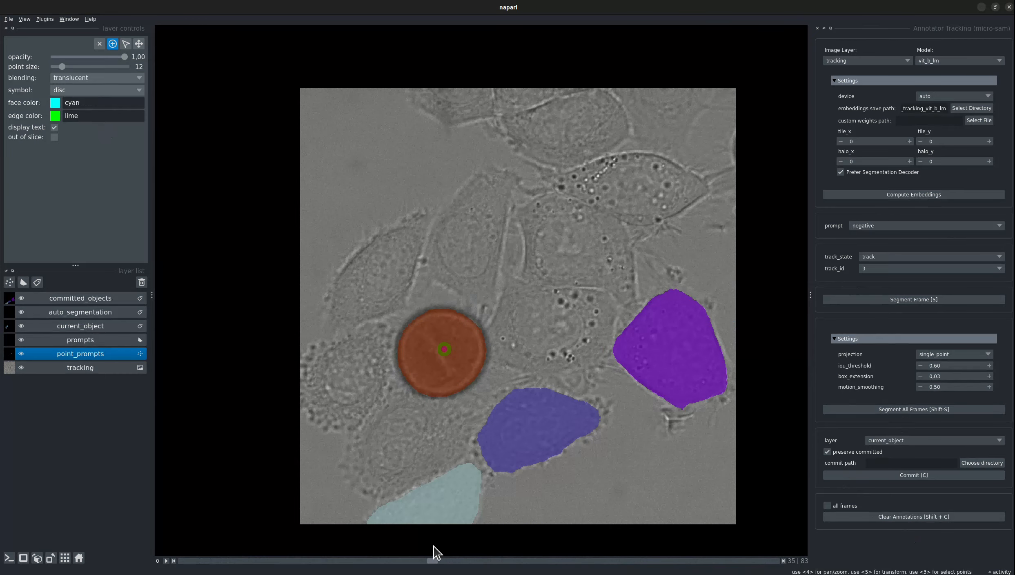
left_click(901, 475)
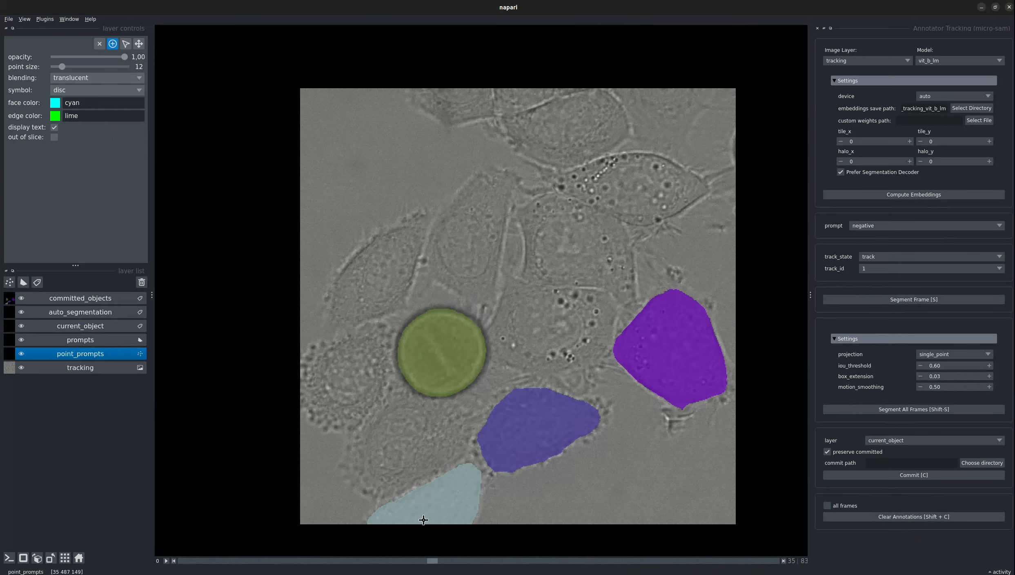
Erase the stray label fragments above the pink daughter cell in the committed_objects layer, working from frame 76 back to frame 74.
left_click_drag(431, 563, 723, 564)
left_click(75, 298)
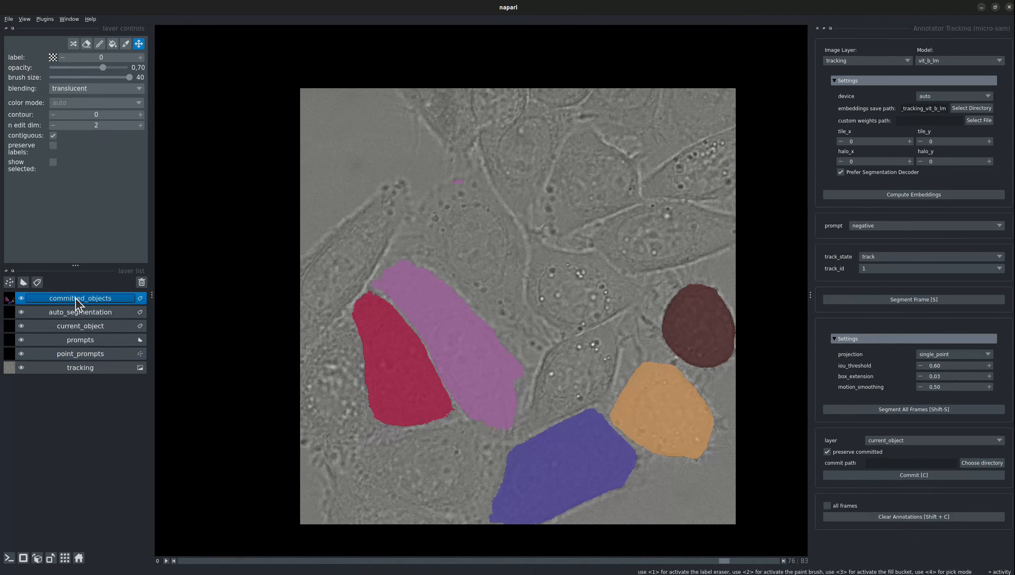
left_click(86, 42)
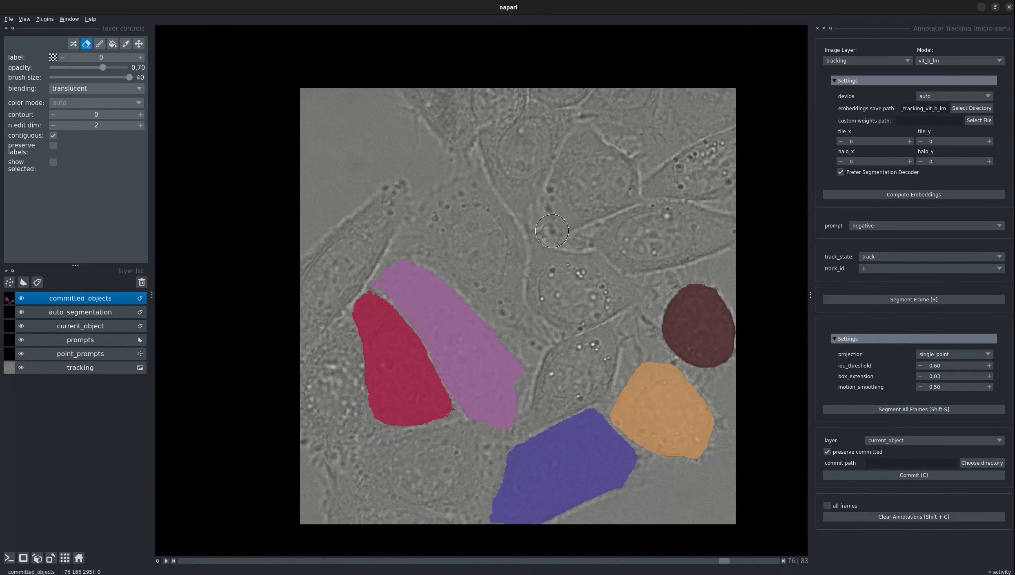
key("Left")
key("Left")
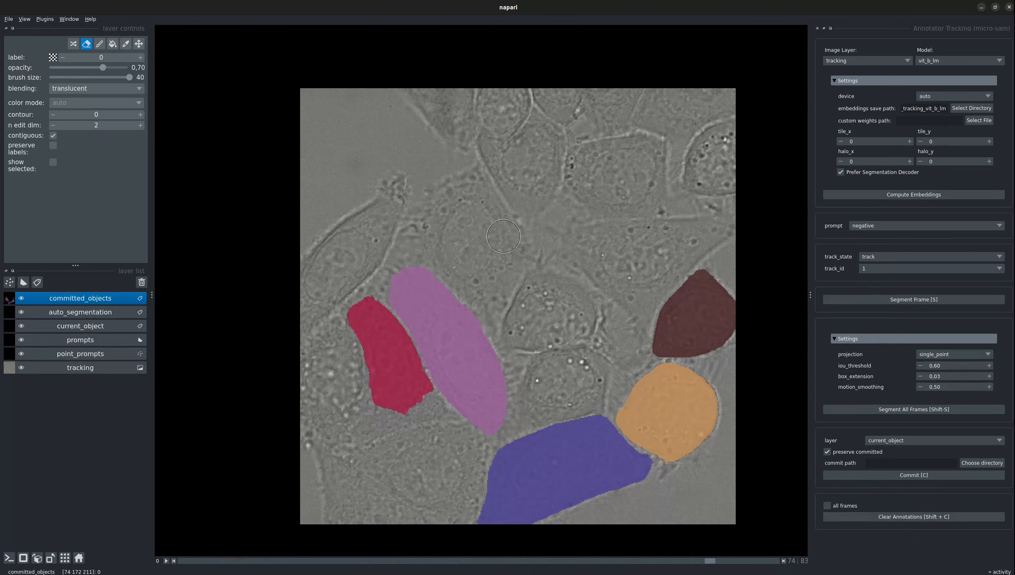
Check the committed tracks for stray labels from frame 73 back to frame 58, switching from the eraser to pan/zoom mode on the way.
key("Left")
key("Left")
key("Left")
key("Left")
key("Left")
key("Left")
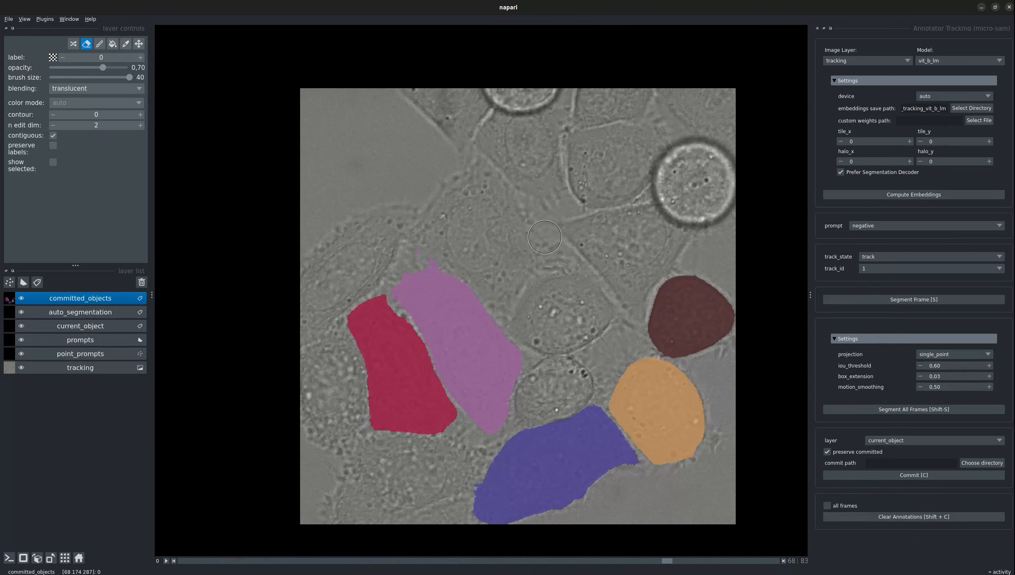
key("Left")
key("Left")
key("Left")
key("Left")
key("Left")
key("Left")
key("Left")
key("Left")
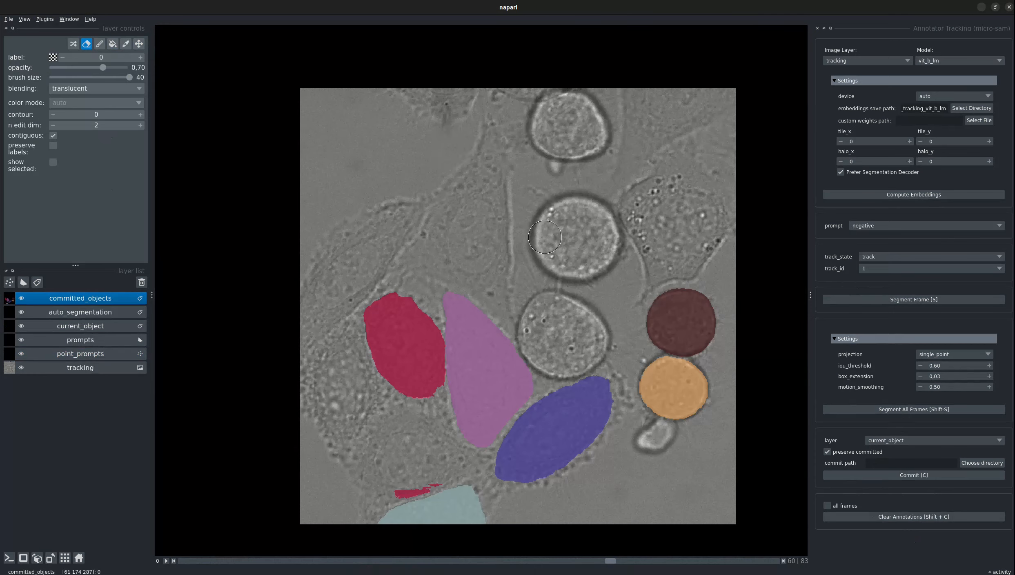
left_click(141, 43)
key("Left")
key("Left")
key("Left")
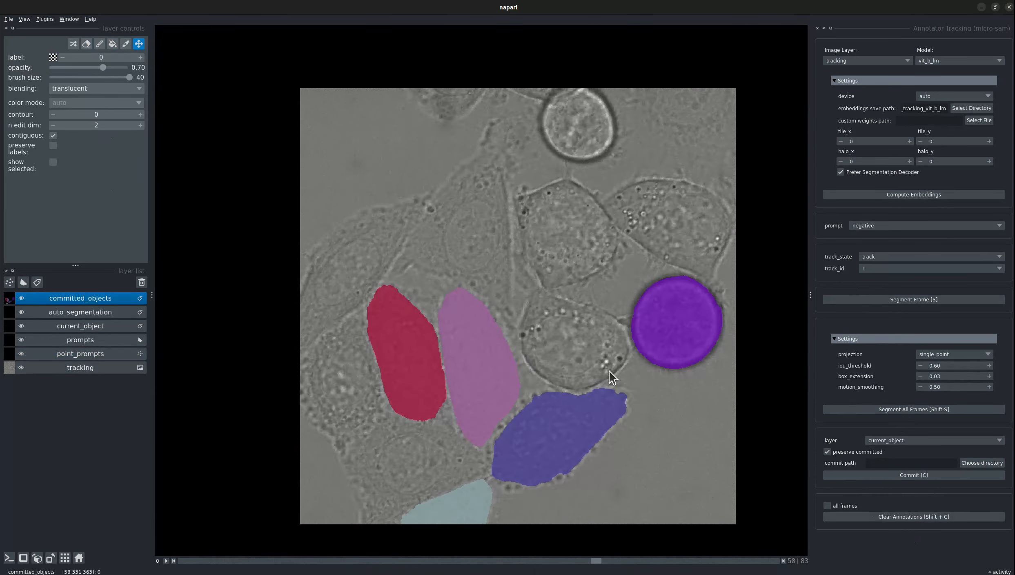
Review the committed tracks forward to frame 67, and back to the red and pink daughter cells just after division around frame 38.
key("Right")
key("Right")
key("Right")
key("Right")
key("Right")
key("Right")
key("Right")
key("Right")
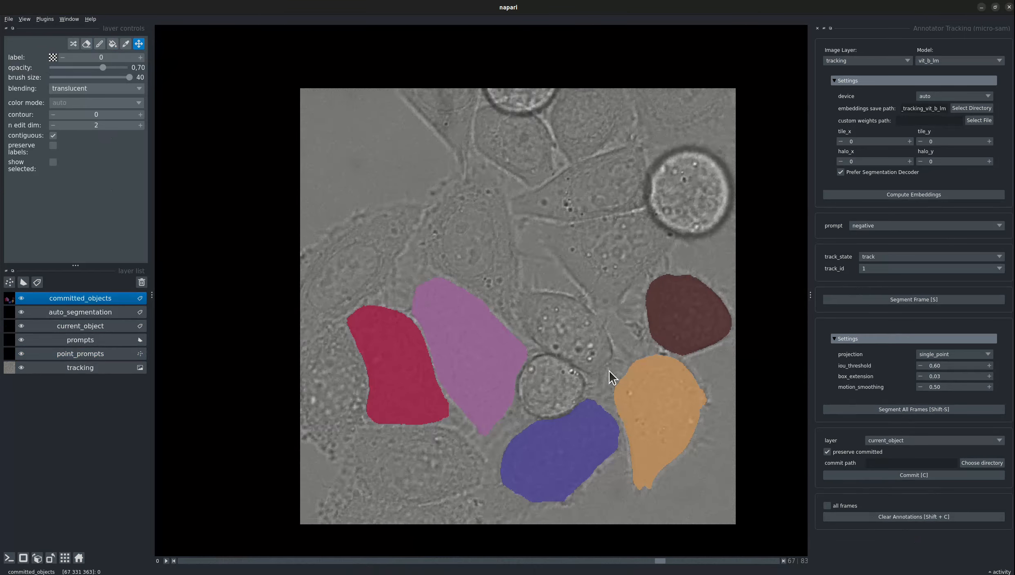
key("Left")
key("Left")
key("Left")
key("Left")
key("Left")
key("Left")
key("Left")
key("Left")
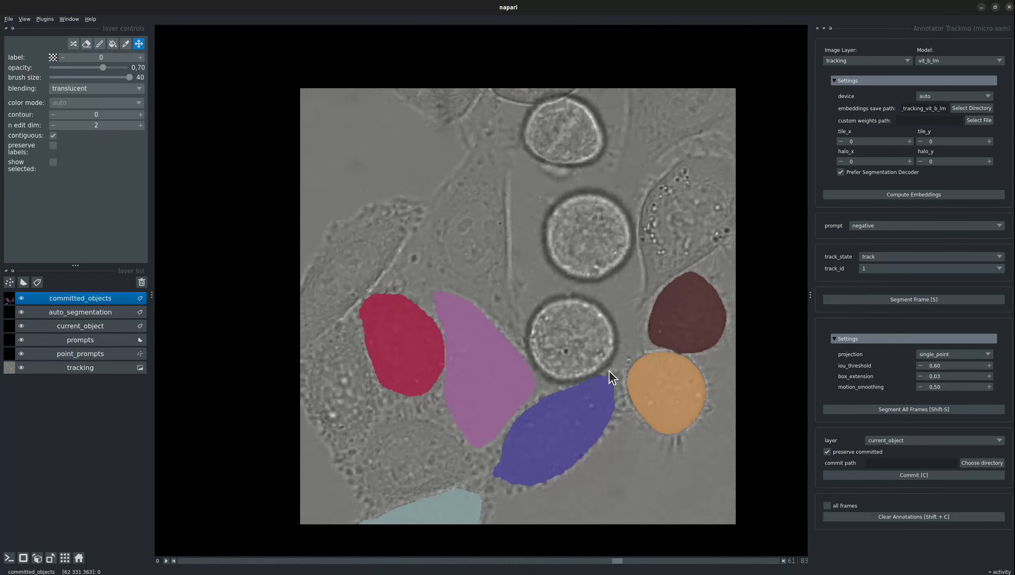
key("Left")
key("Left")
key("Left")
key("Left")
key("Left")
key("Left")
key("Left")
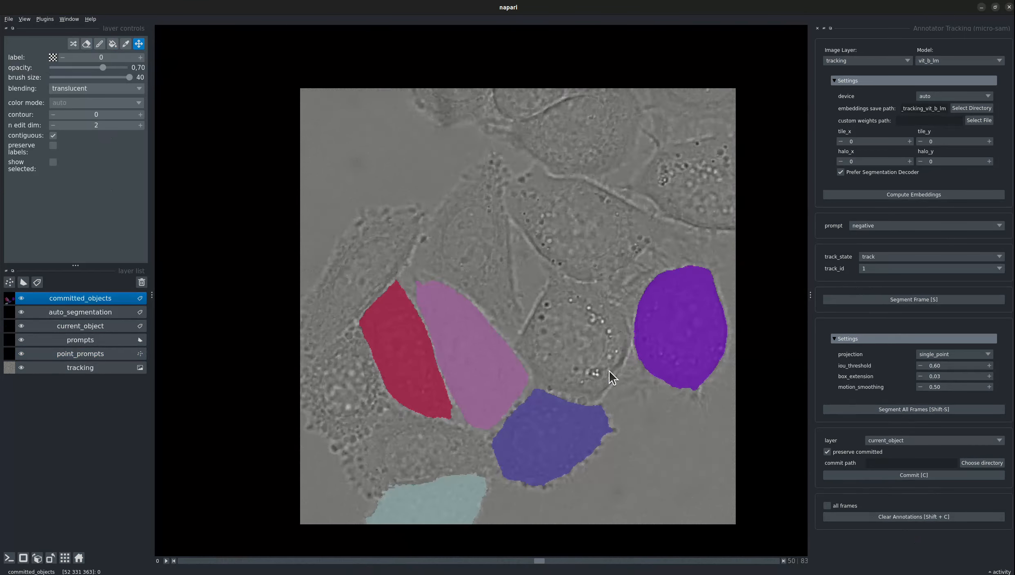
key("Left")
key("Left")
key("Left")
key("Left")
key("Left")
key("Left")
key("Left")
key("Left")
key("Left")
key("Left")
key("Left")
key("Left")
key("Left")
key("Left")
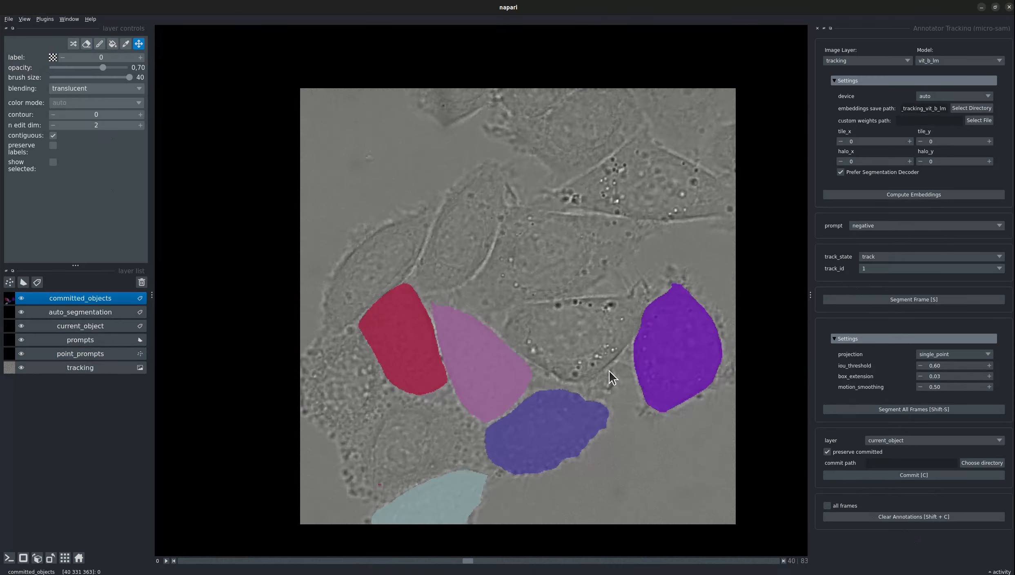
key("Right")
key("Right")
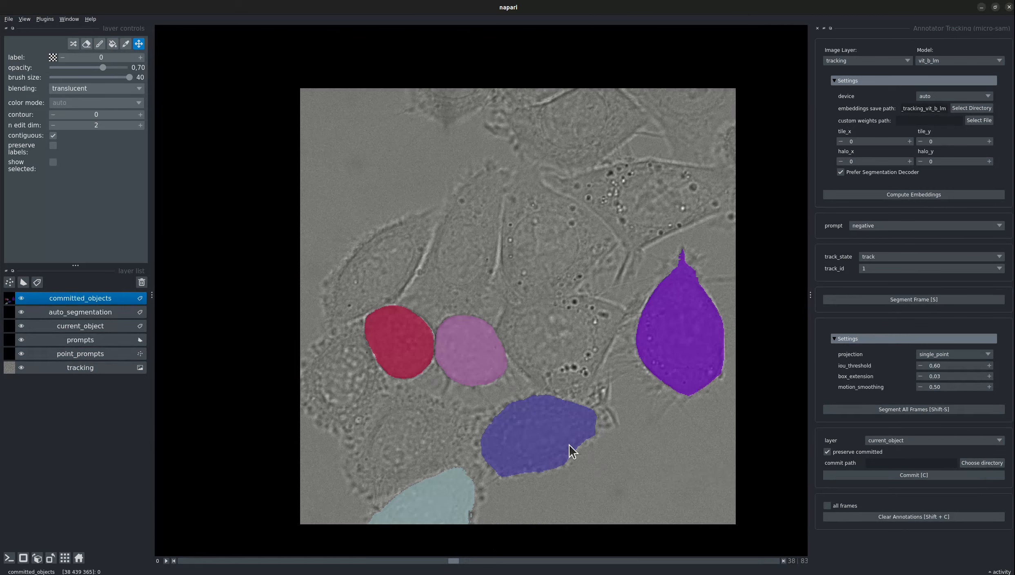
Save the committed_objects layer as save_tracking.tif.
double_click(94, 297)
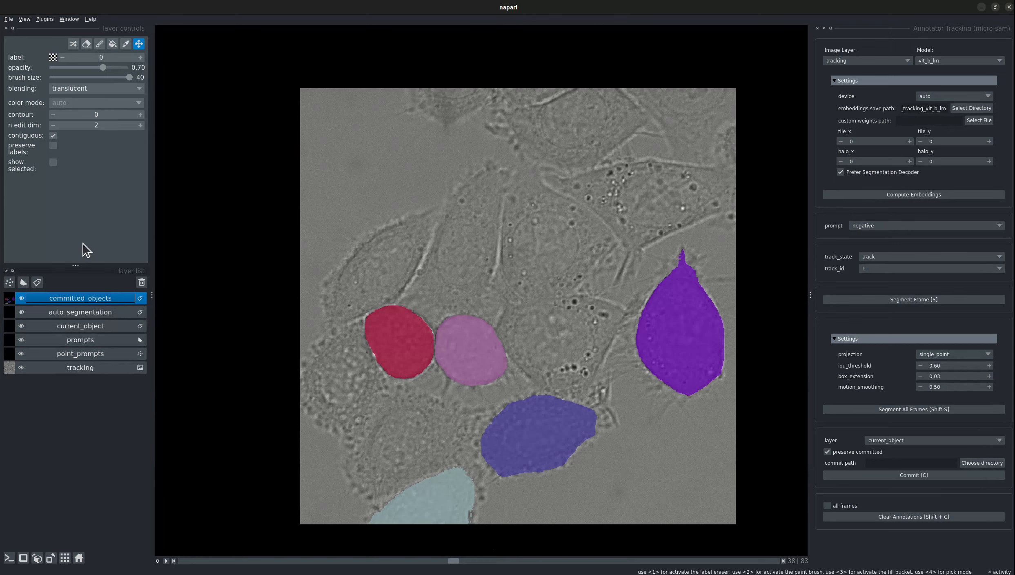
left_click(9, 19)
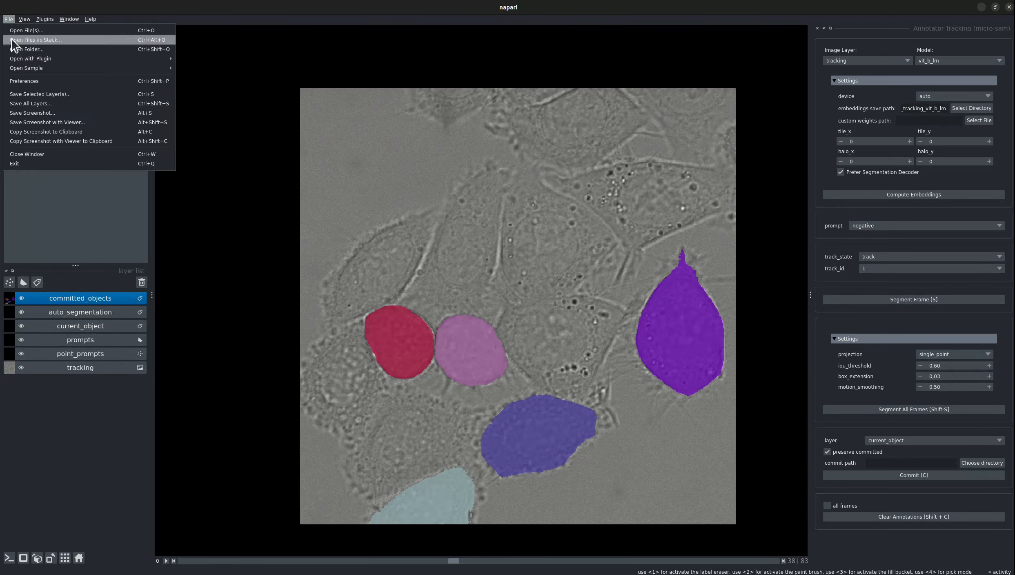
left_click(22, 93)
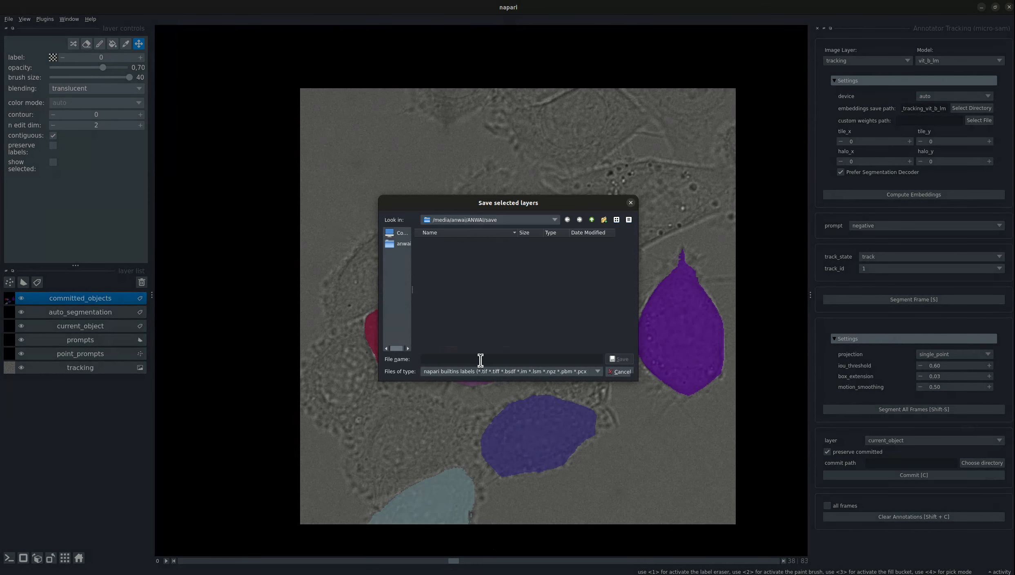
type("save_tracking.tif")
left_click(618, 359)
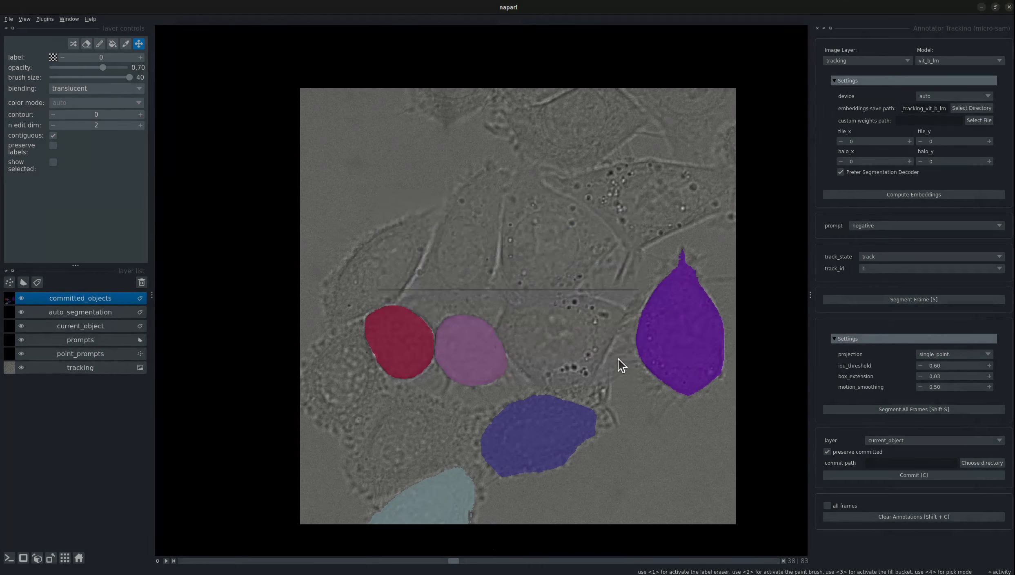